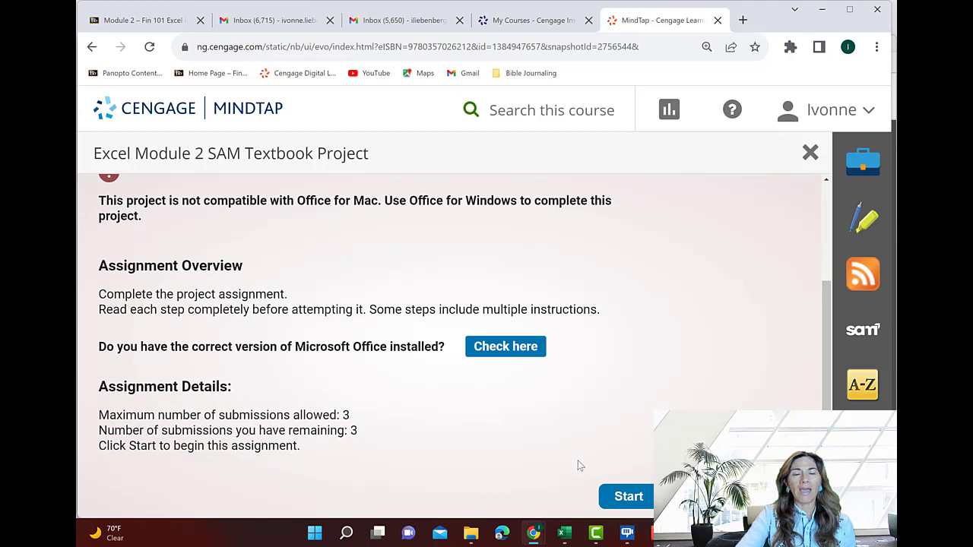
Start the Excel Module 2 SAM Textbook Project and launch its instructions, Excel Module 2: Formulas, Functions, and Formatting
{"action": "left_click", "coordinate": [628, 498]}
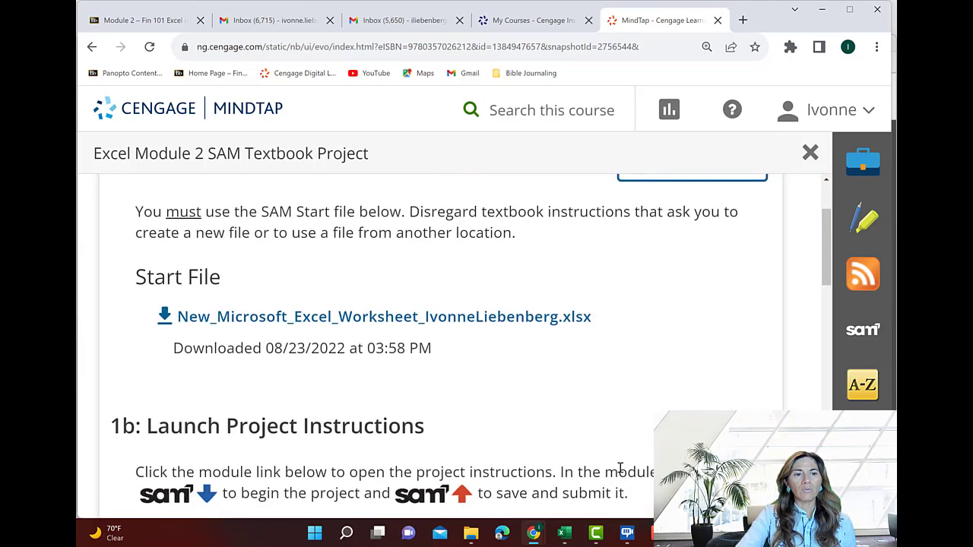
{"action": "scroll", "coordinate": [619, 468], "scroll_direction": "up", "scroll_amount": 2}
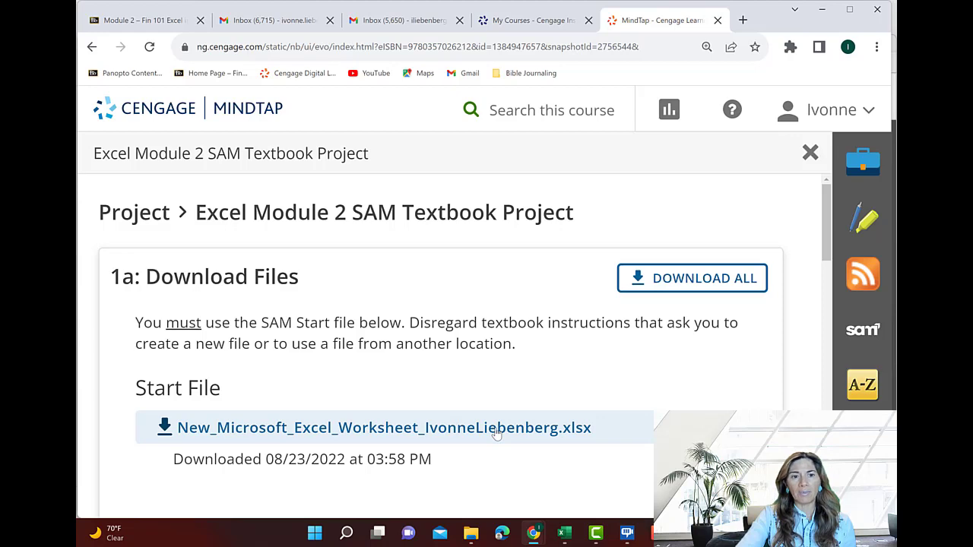
{"action": "scroll", "coordinate": [495, 432], "scroll_direction": "down", "scroll_amount": 2}
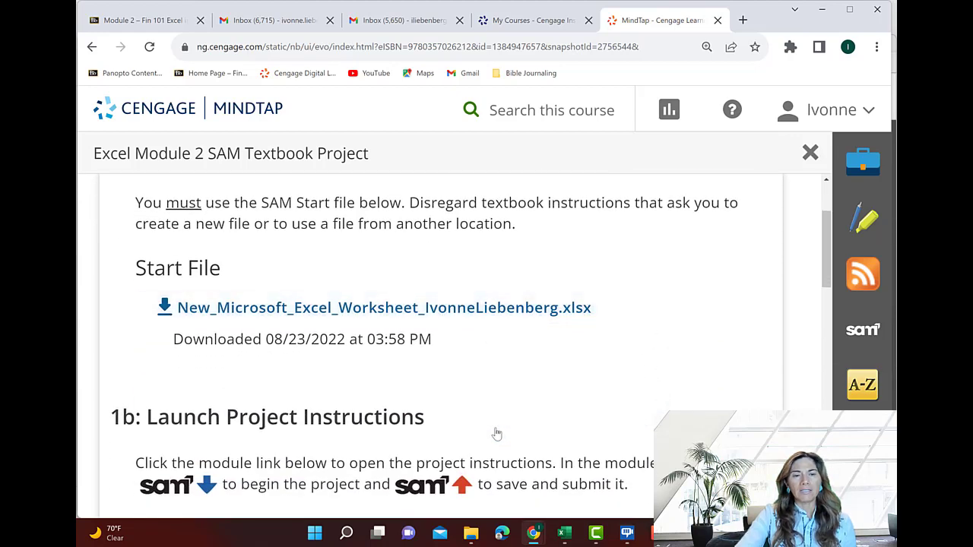
{"action": "scroll", "coordinate": [496, 432], "scroll_direction": "down", "scroll_amount": 2}
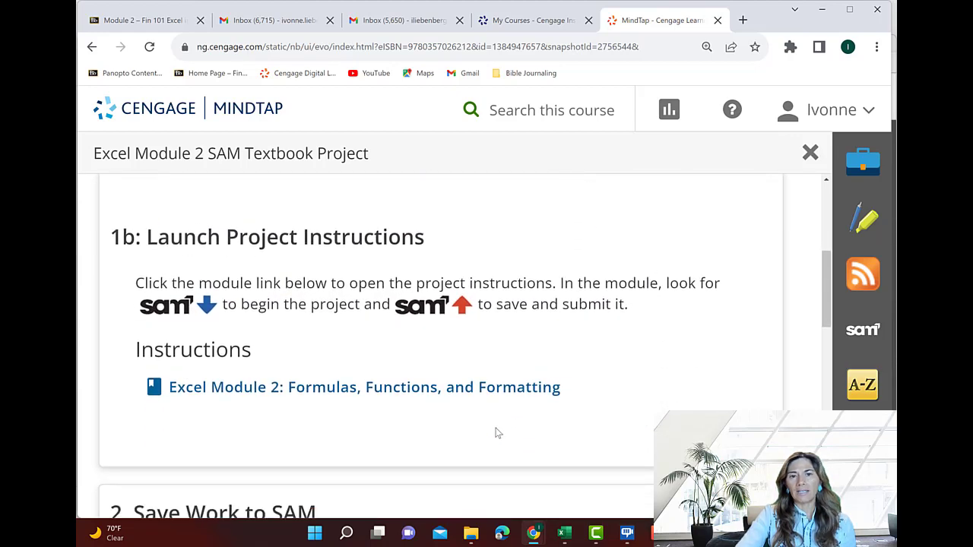
{"action": "left_click", "coordinate": [402, 390]}
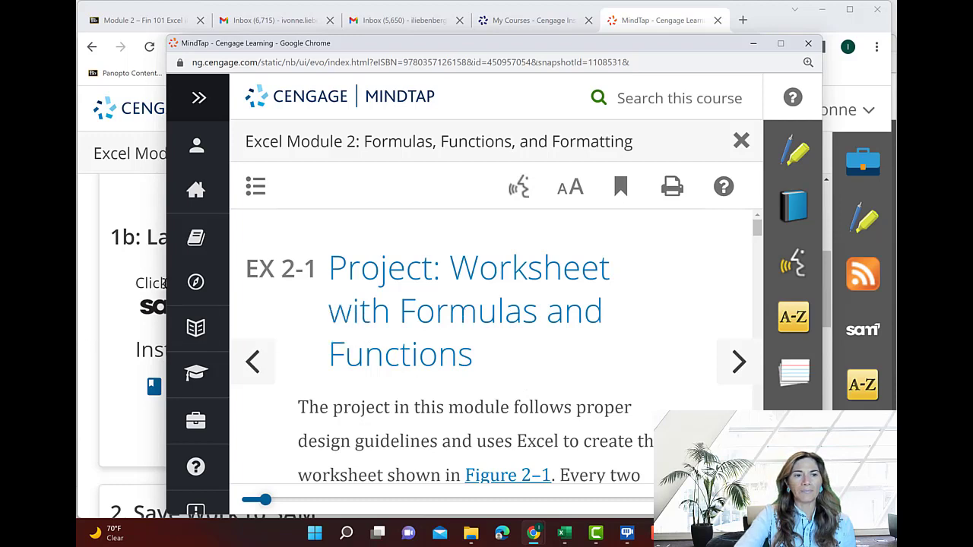
Enlarge the project instructions window to the full width and height of the screen
{"action": "left_click_drag", "start_coordinate": [164, 286], "coordinate": [77, 286]}
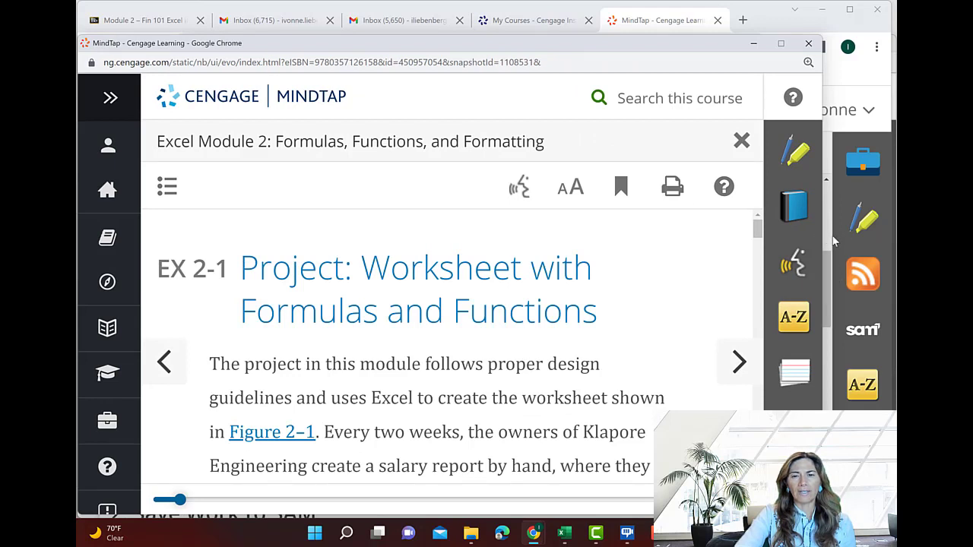
{"action": "left_click_drag", "start_coordinate": [827, 237], "coordinate": [896, 222]}
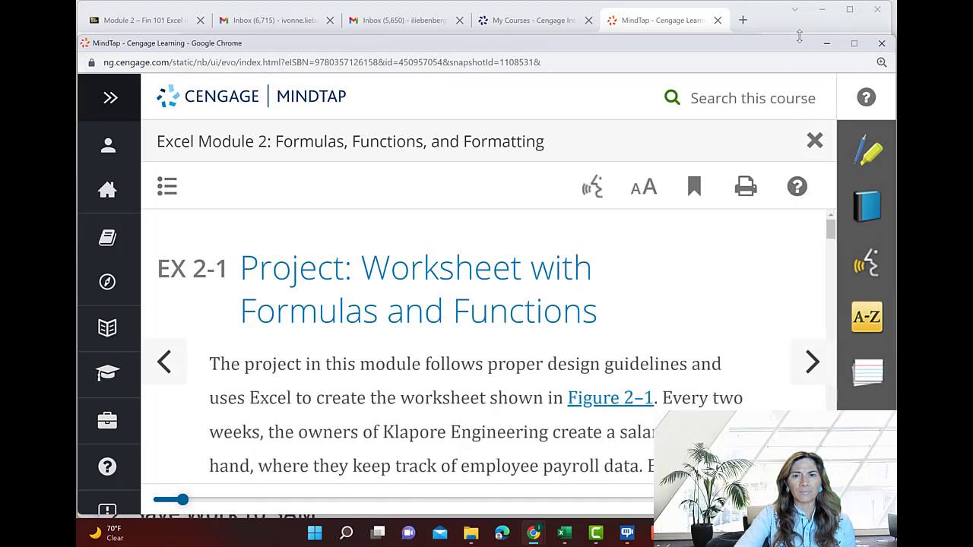
{"action": "left_click_drag", "start_coordinate": [798, 35], "coordinate": [796, 1]}
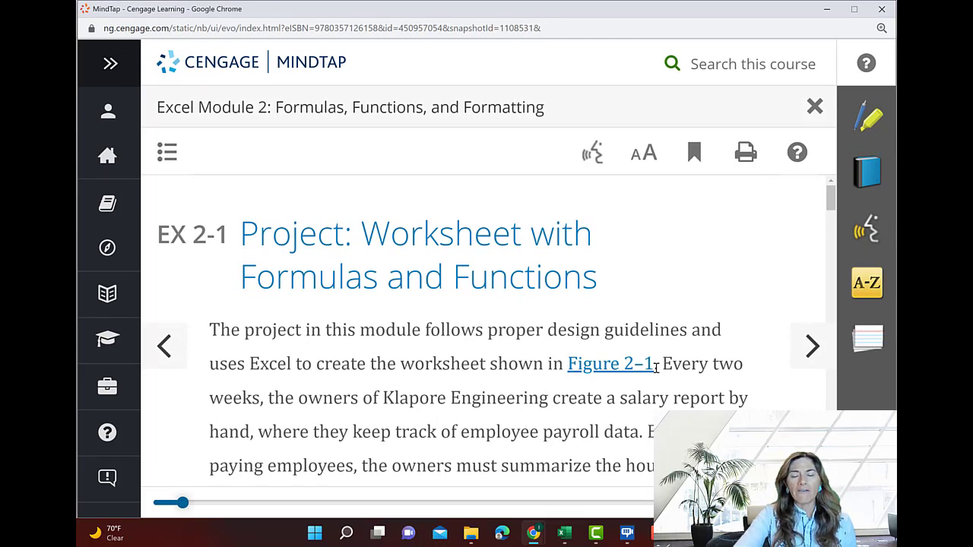
Read the project introduction, examining the finished salary report in Figure 2–1 and the worksheet requirements in Figure 2–2
{"action": "scroll", "coordinate": [656, 367], "scroll_direction": "down", "scroll_amount": 5}
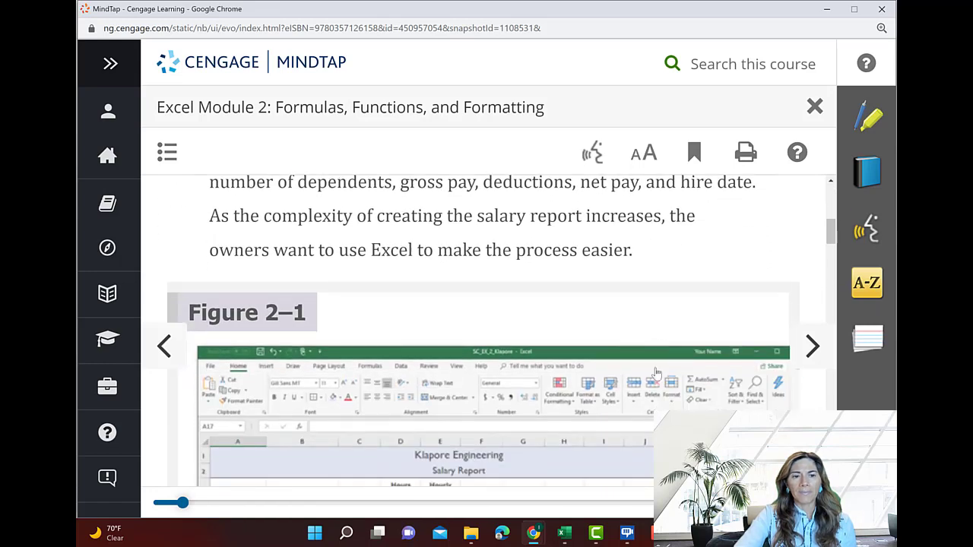
{"action": "scroll", "coordinate": [656, 372], "scroll_direction": "down", "scroll_amount": 2}
{"action": "scroll", "coordinate": [655, 372], "scroll_direction": "down", "scroll_amount": 1}
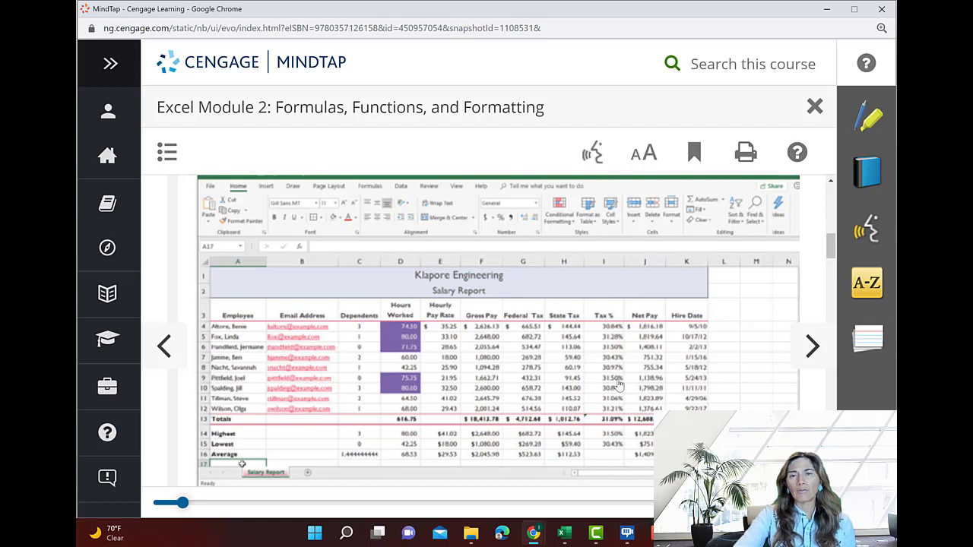
{"action": "scroll", "coordinate": [617, 385], "scroll_direction": "down", "scroll_amount": 1}
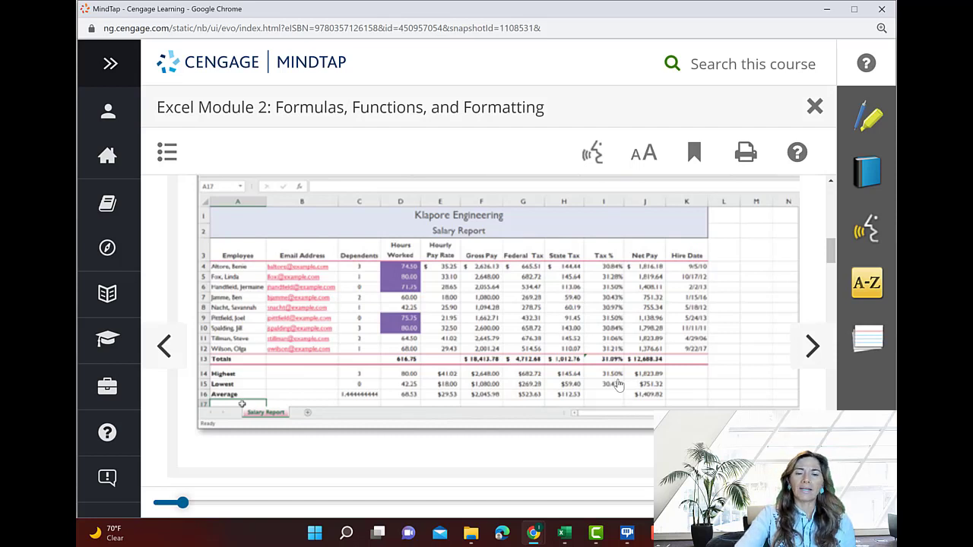
{"action": "scroll", "coordinate": [618, 386], "scroll_direction": "down", "scroll_amount": 1}
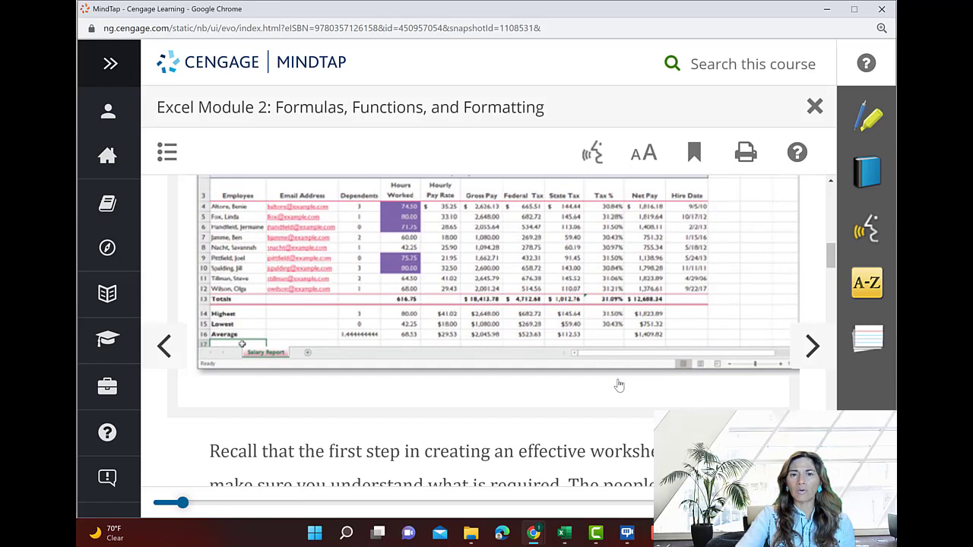
{"action": "scroll", "coordinate": [618, 386], "scroll_direction": "down", "scroll_amount": 3}
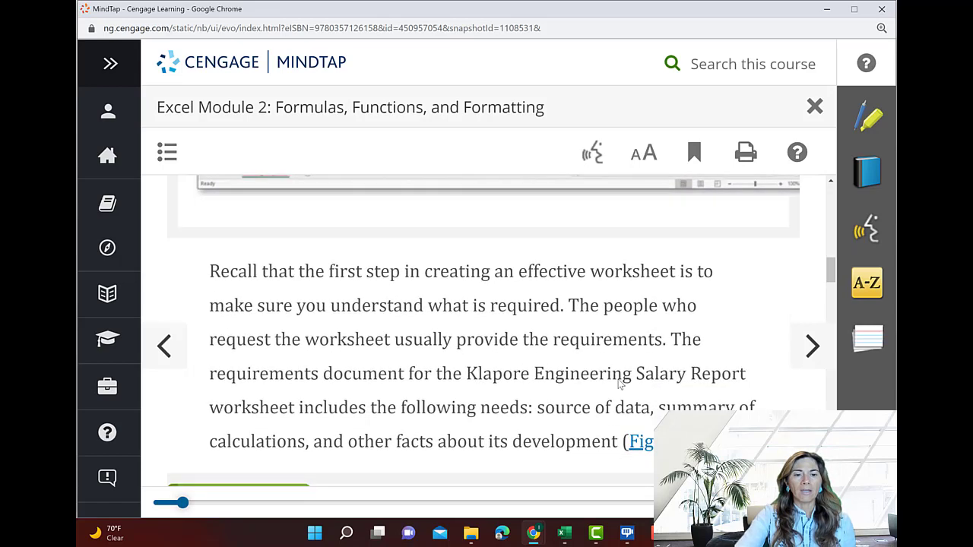
{"action": "scroll", "coordinate": [619, 385], "scroll_direction": "down", "scroll_amount": 3}
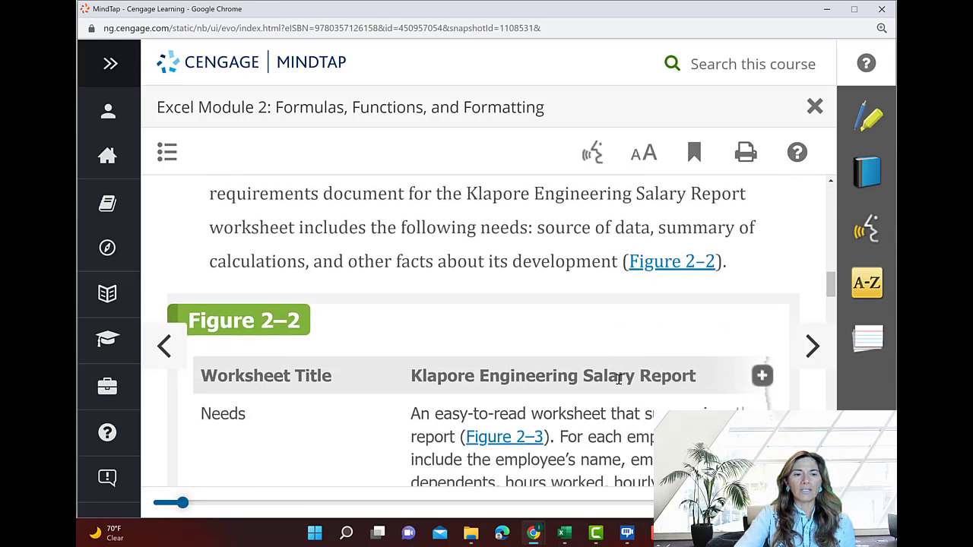
{"action": "scroll", "coordinate": [618, 379], "scroll_direction": "down", "scroll_amount": 2}
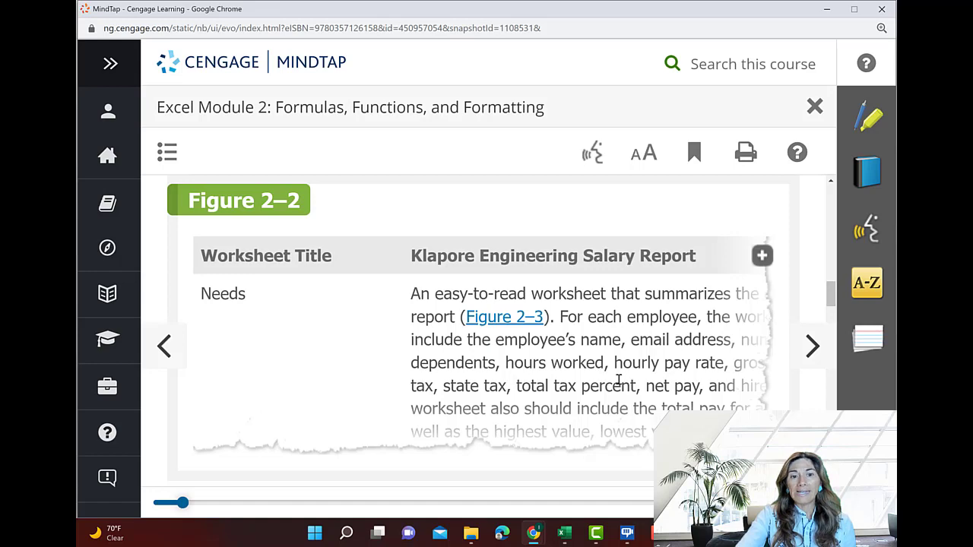
{"action": "scroll", "coordinate": [619, 380], "scroll_direction": "down", "scroll_amount": 3}
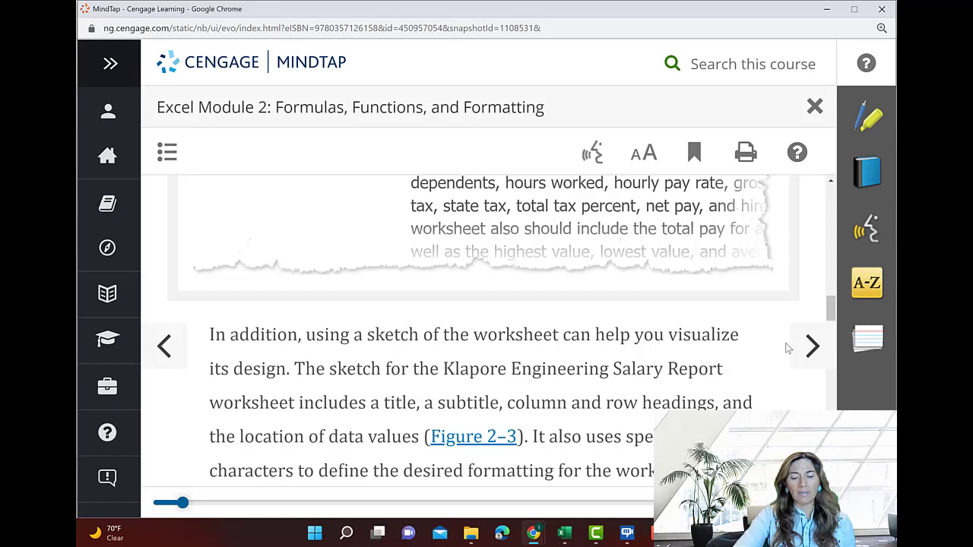
{"action": "scroll", "coordinate": [787, 348], "scroll_direction": "down", "scroll_amount": 10}
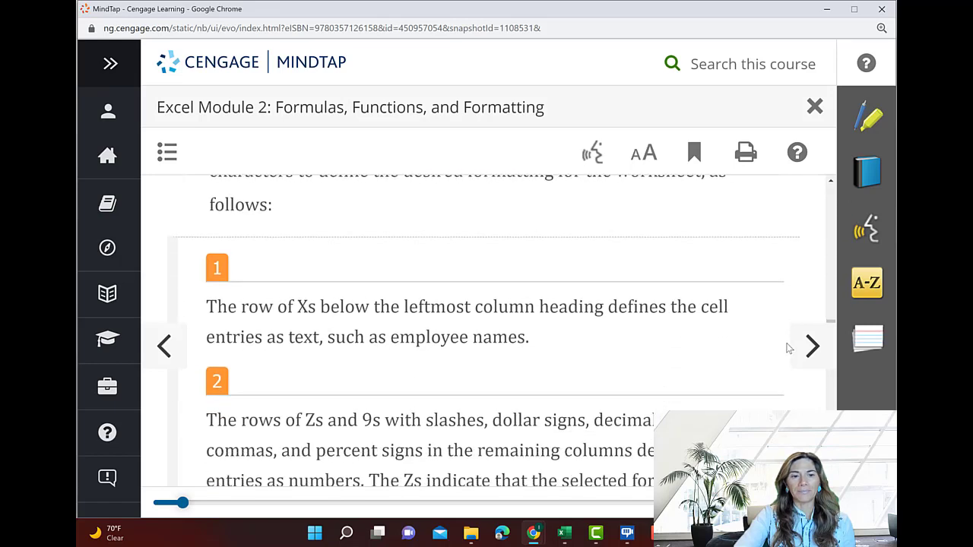
{"action": "scroll", "coordinate": [787, 348], "scroll_direction": "up", "scroll_amount": 8}
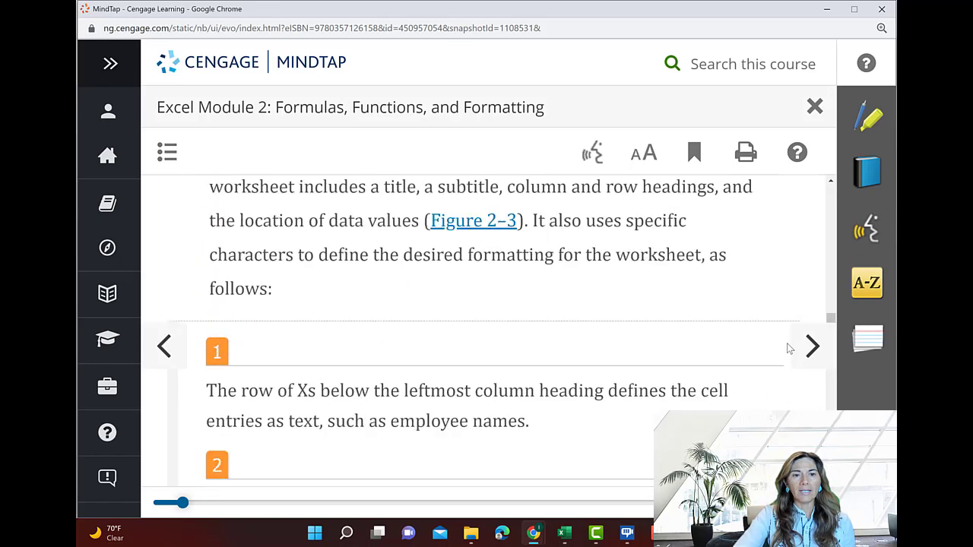
Enlarge the worksheet sketch in Figure 2–3 and examine its column headings, data formats and summary rows through Hire Date
{"action": "left_click", "coordinate": [504, 260]}
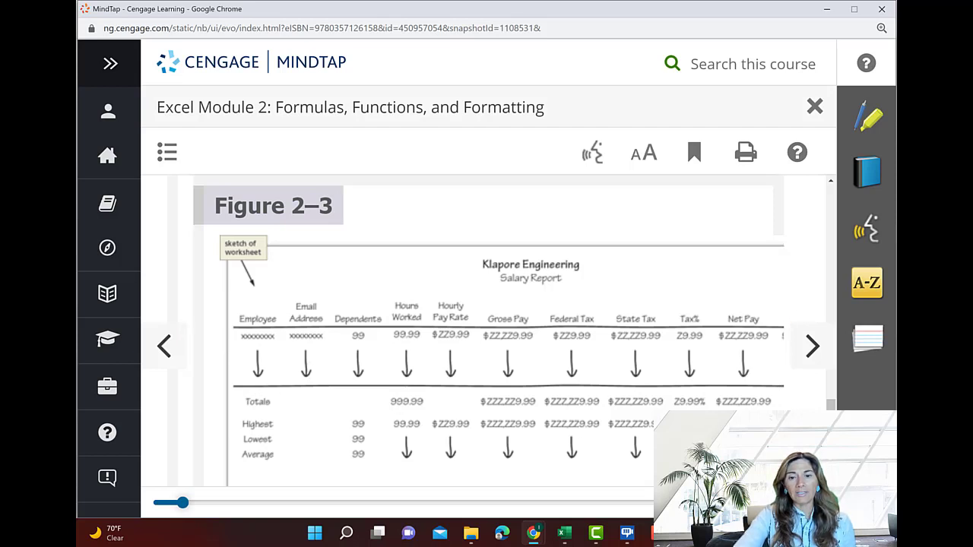
{"action": "key", "text": "ctrl+a"}
{"action": "left_click", "coordinate": [771, 399]}
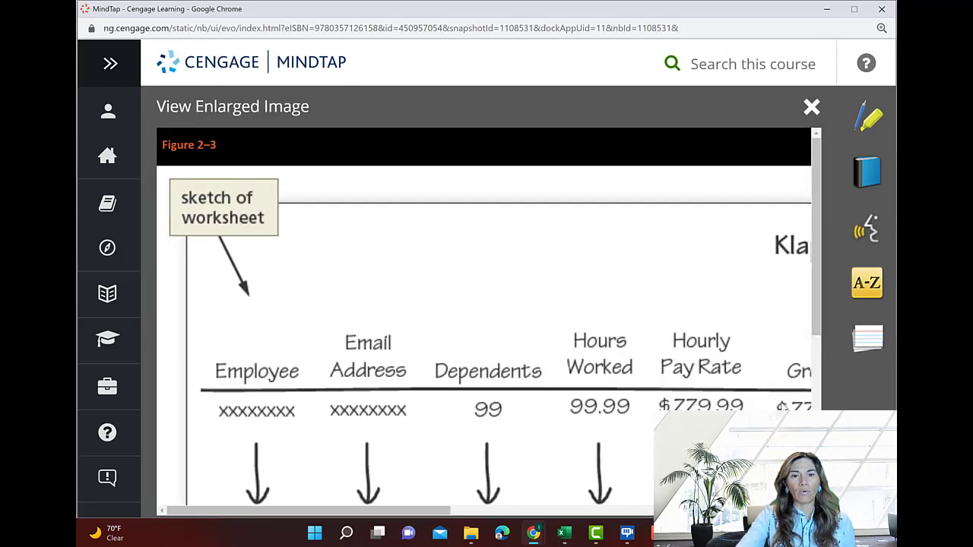
{"action": "scroll", "coordinate": [781, 405], "scroll_direction": "down", "scroll_amount": 2}
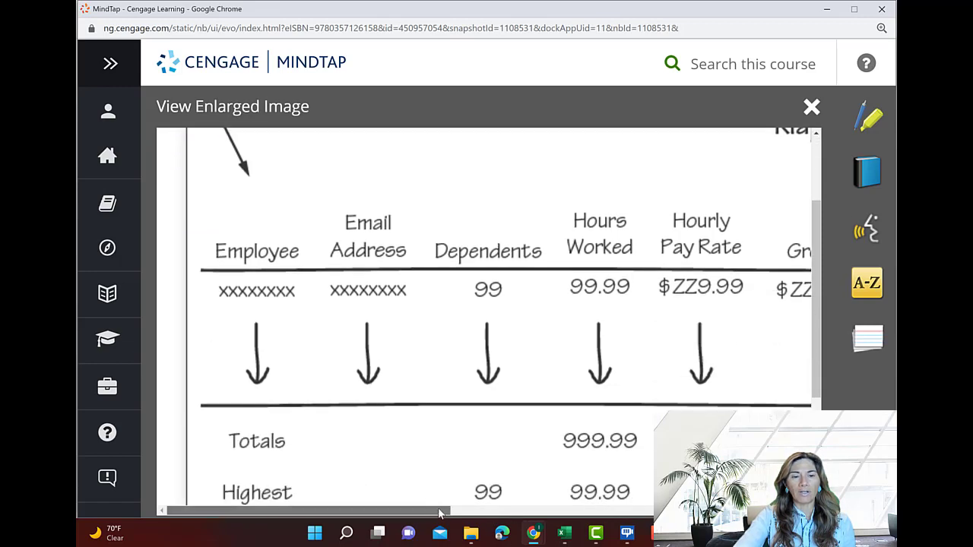
{"action": "left_click_drag", "start_coordinate": [439, 513], "coordinate": [788, 513]}
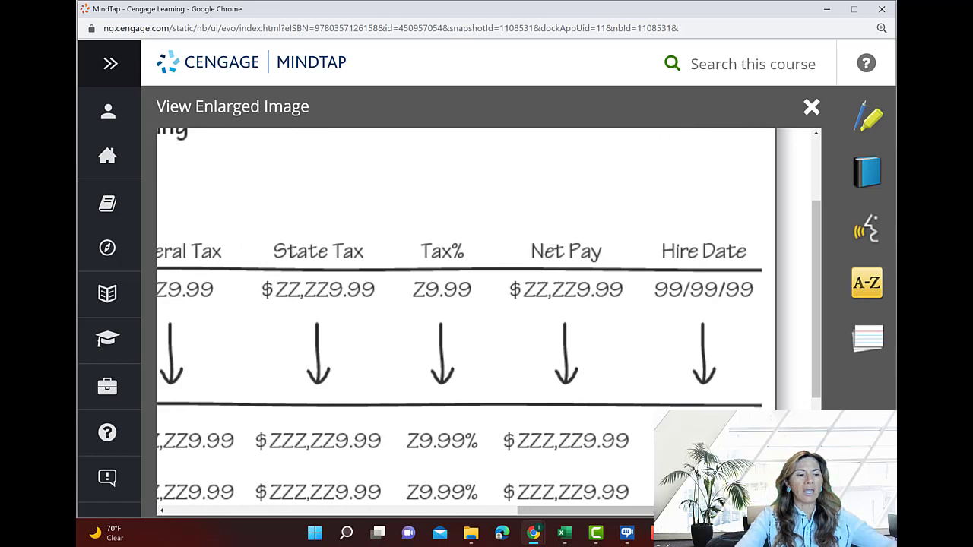
{"action": "key", "text": "ctrl+minus"}
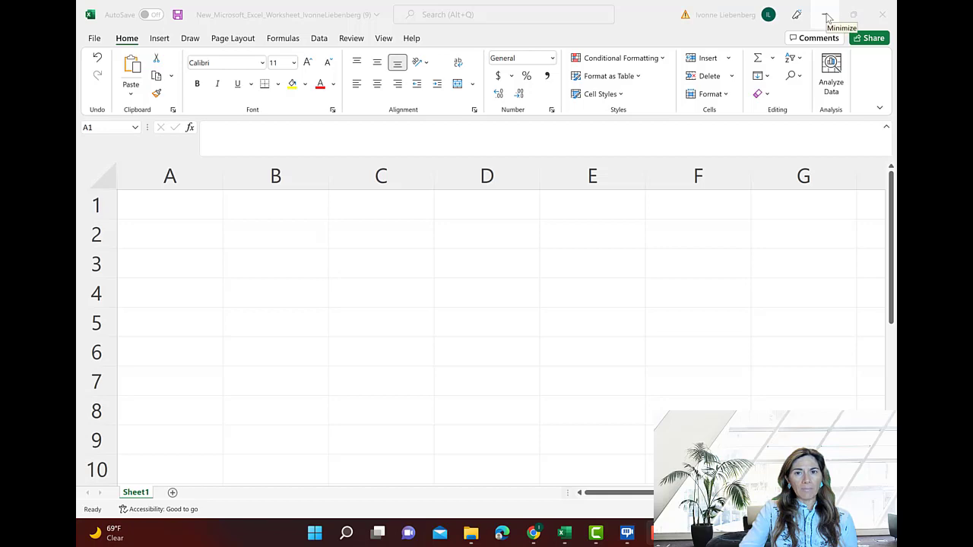
Switch to the blank Excel workbook beside the instructions and examine section EX 2-2 on entering titles and numbers
{"action": "left_click", "coordinate": [857, 20]}
{"action": "left_click", "coordinate": [855, 17]}
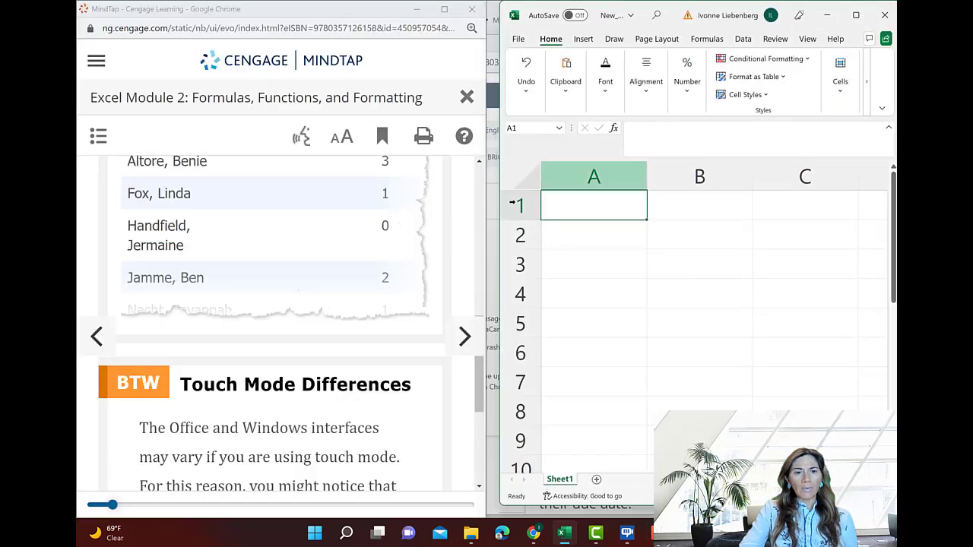
{"action": "scroll", "coordinate": [286, 231], "scroll_direction": "down", "scroll_amount": 1}
{"action": "scroll", "coordinate": [286, 231], "scroll_direction": "down", "scroll_amount": 1}
{"action": "scroll", "coordinate": [287, 231], "scroll_direction": "up", "scroll_amount": 8}
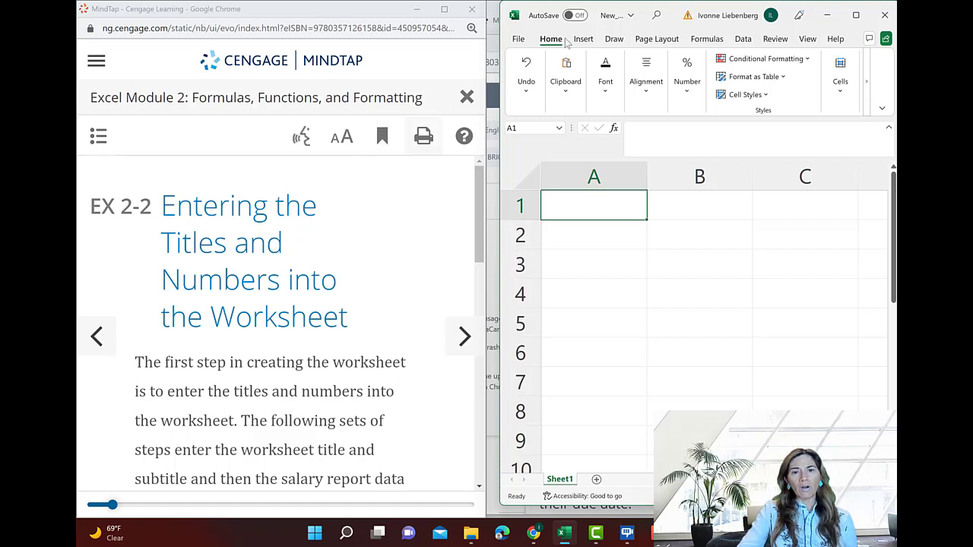
Maximize the workbook, entering the worksheet title Klapore Engineering in cell A1 and the subtitle Salary Report in cell A2
{"action": "left_click", "coordinate": [857, 16]}
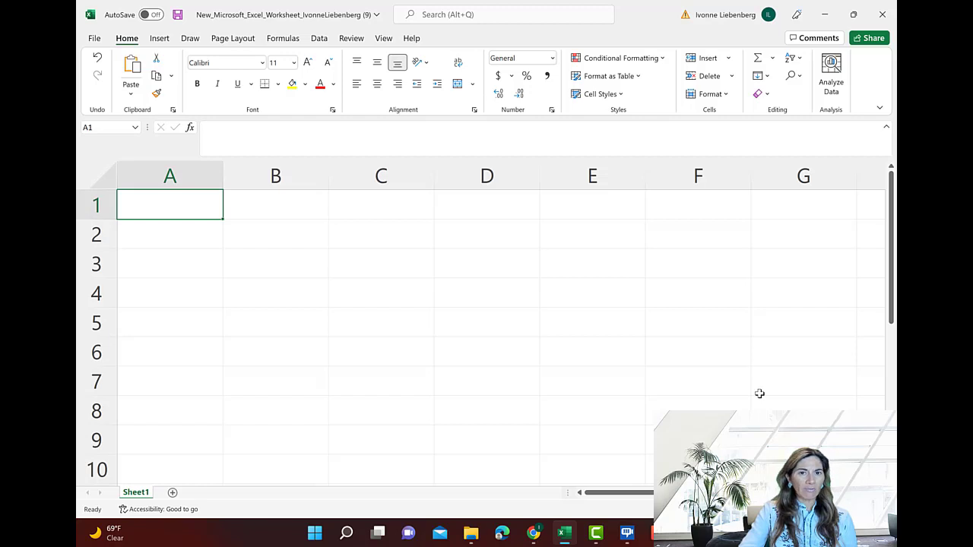
{"action": "double_click", "coordinate": [166, 207]}
{"action": "type", "text": "Kla"}
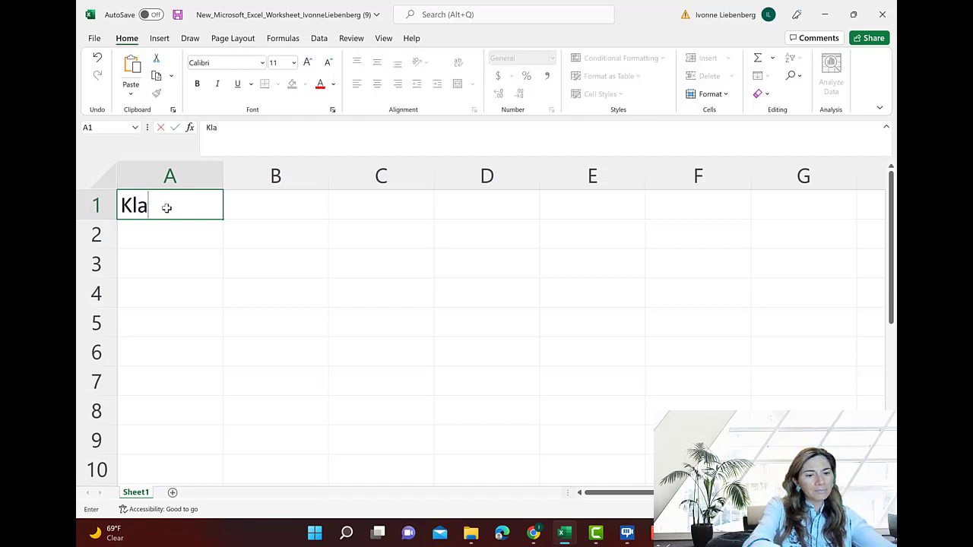
{"action": "type", "text": "pore Eng"}
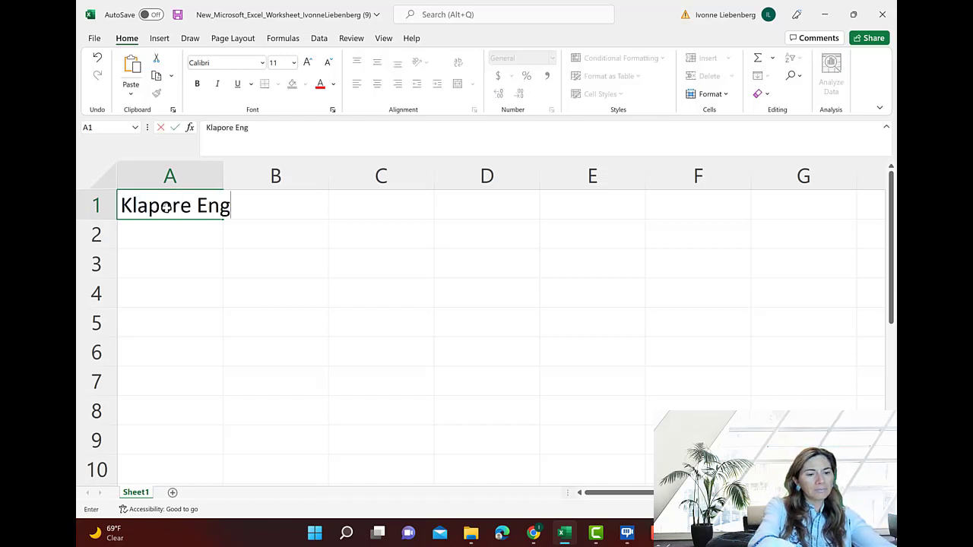
{"action": "type", "text": "ineering"}
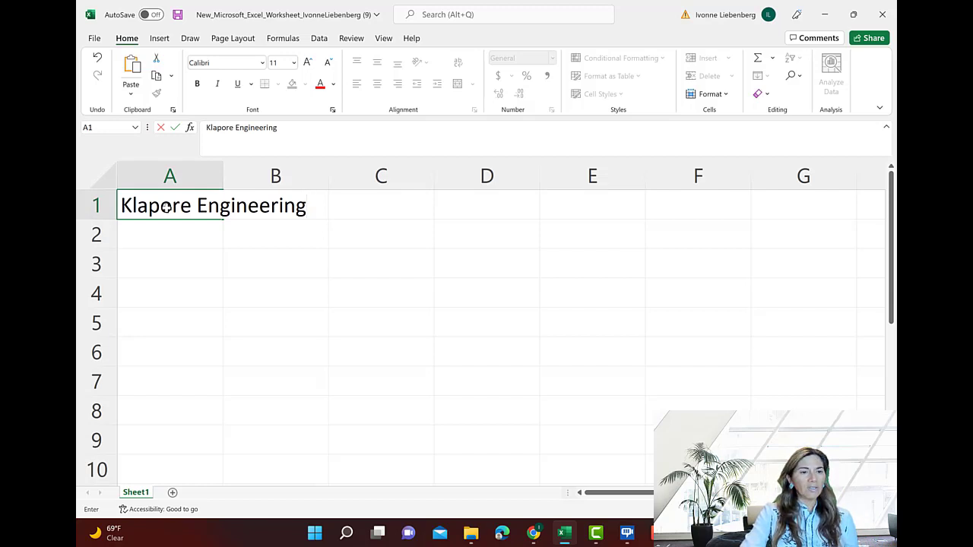
{"action": "key", "text": "Return"}
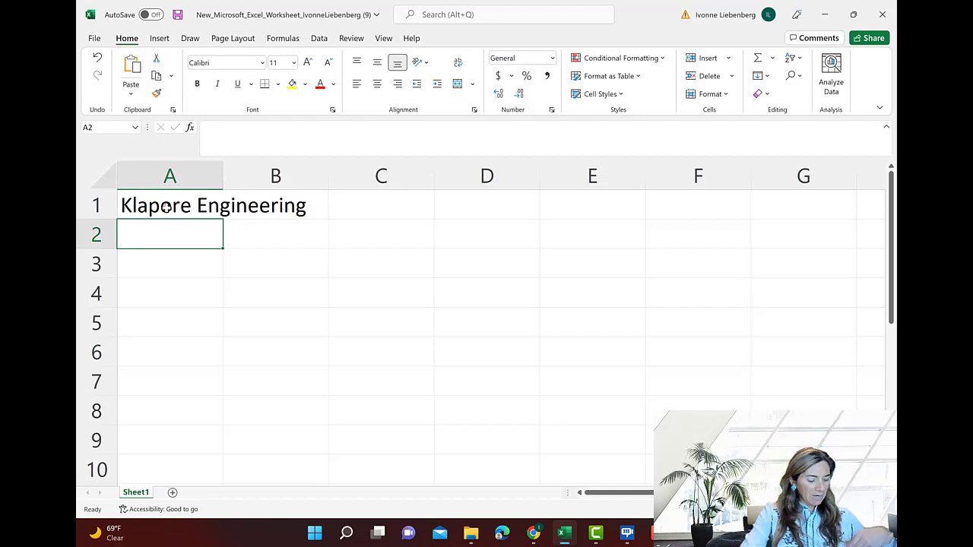
{"action": "type", "text": "Sa"}
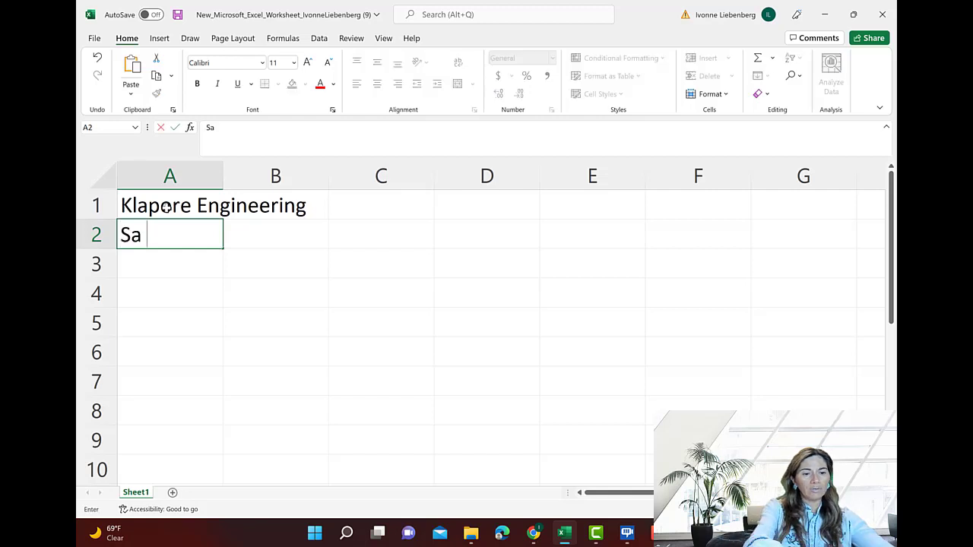
{"action": "type", "text": "lary Report"}
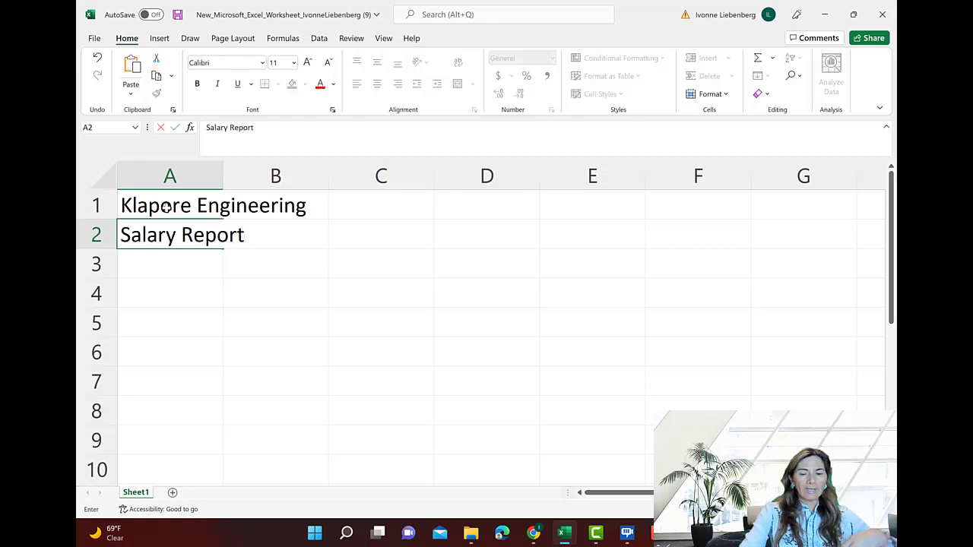
{"action": "key", "text": "Return"}
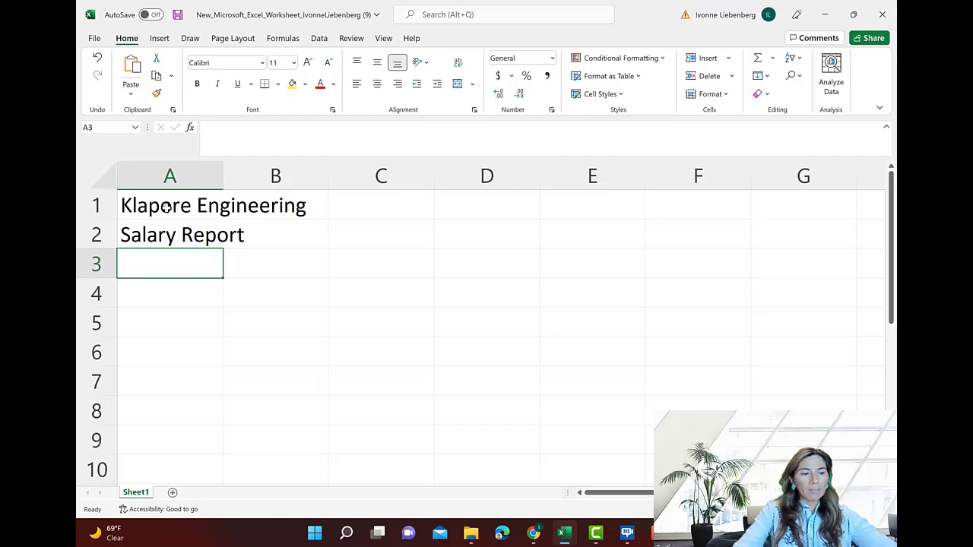
Enter the column headings Employee, Email Address and Dependents in cells A3 through C3
{"action": "type", "text": "Employee"}
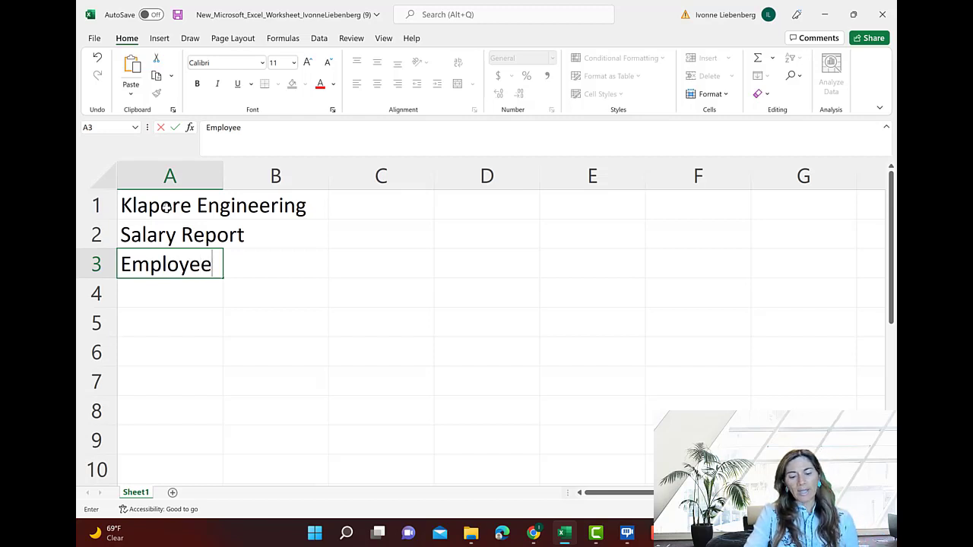
{"action": "key", "text": "ctrl+Return"}
{"action": "key", "text": "Tab"}
{"action": "type", "text": "Email "}
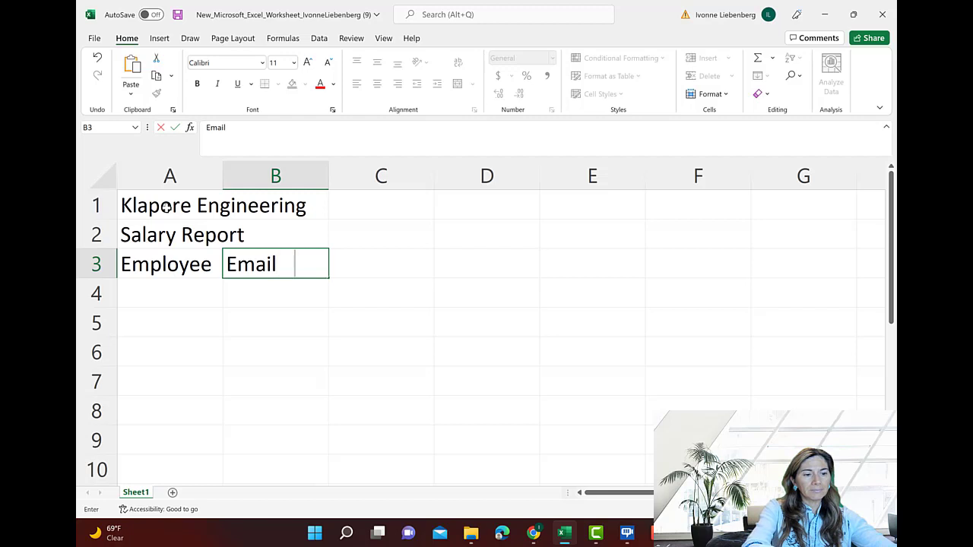
{"action": "type", "text": "Address"}
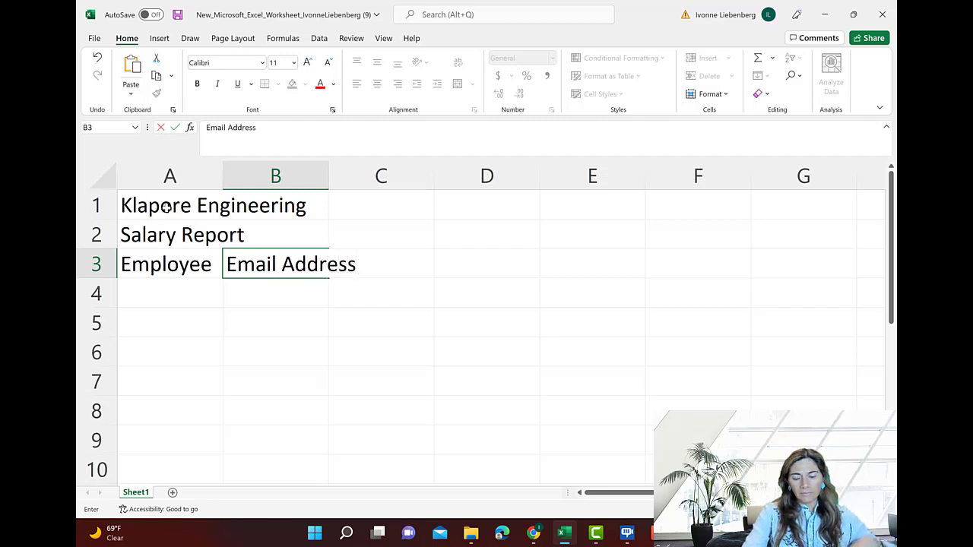
{"action": "key", "text": "Tab"}
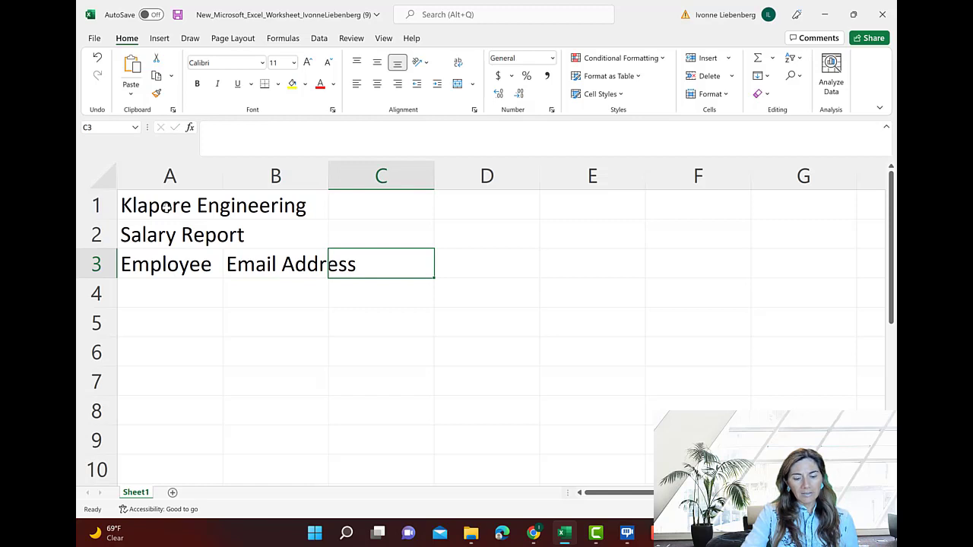
{"action": "type", "text": "De"}
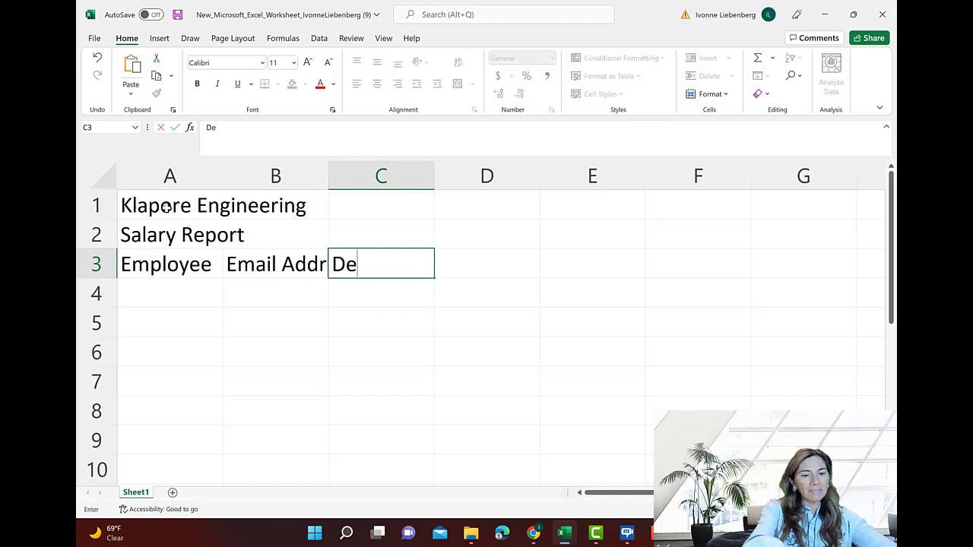
{"action": "type", "text": "pendents"}
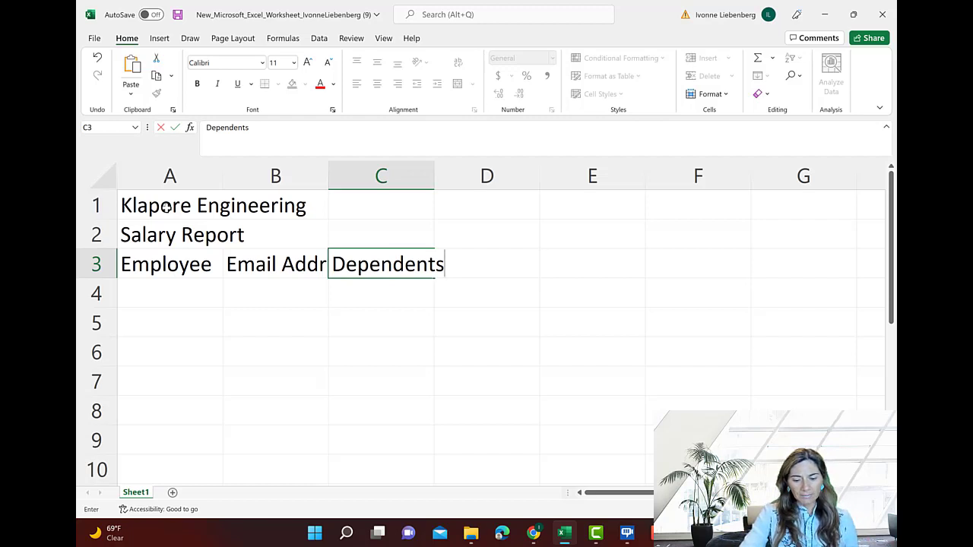
{"action": "key", "text": "Tab"}
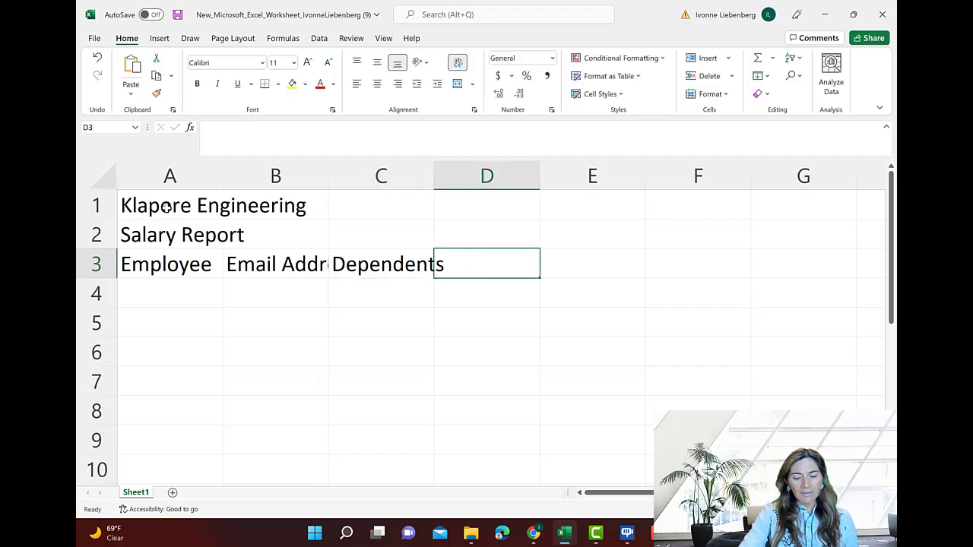
Enter the heading Hours Worked in cell D3, with a line break before Worked
{"action": "type", "text": "Hours"}
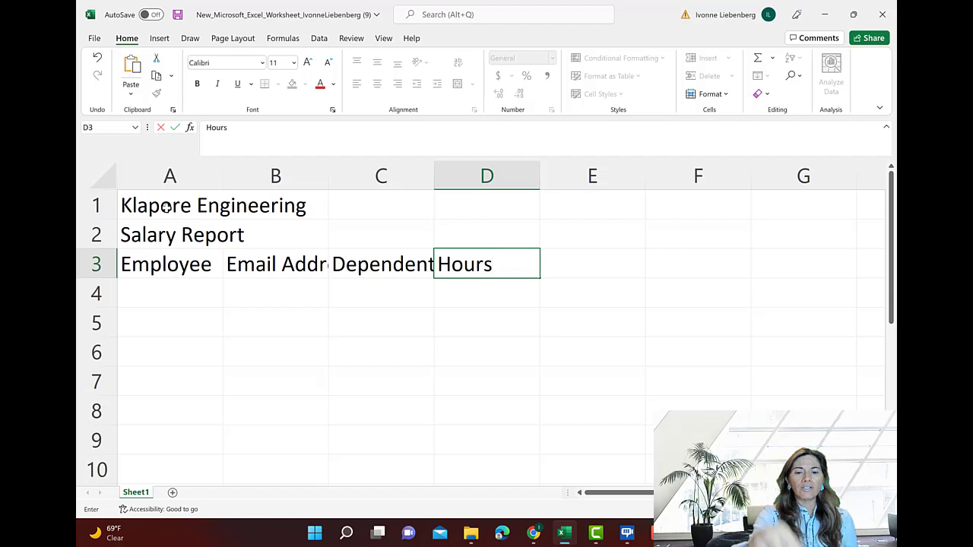
{"action": "key", "text": "Return"}
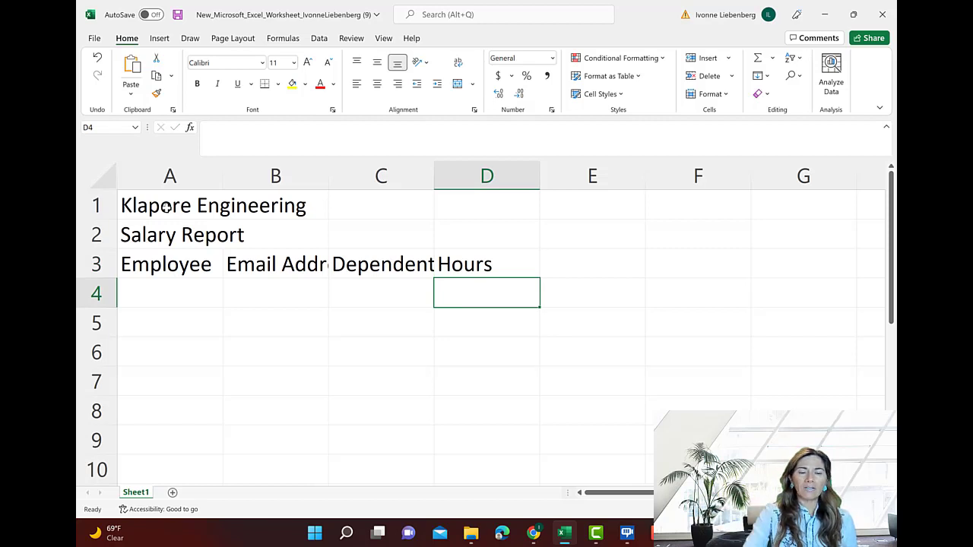
{"action": "left_click", "coordinate": [503, 261]}
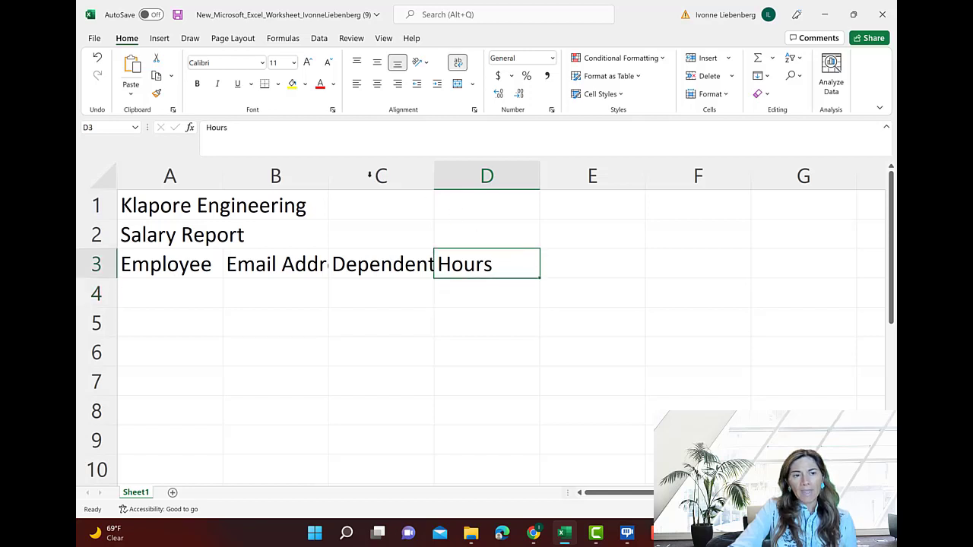
{"action": "left_click", "coordinate": [237, 127]}
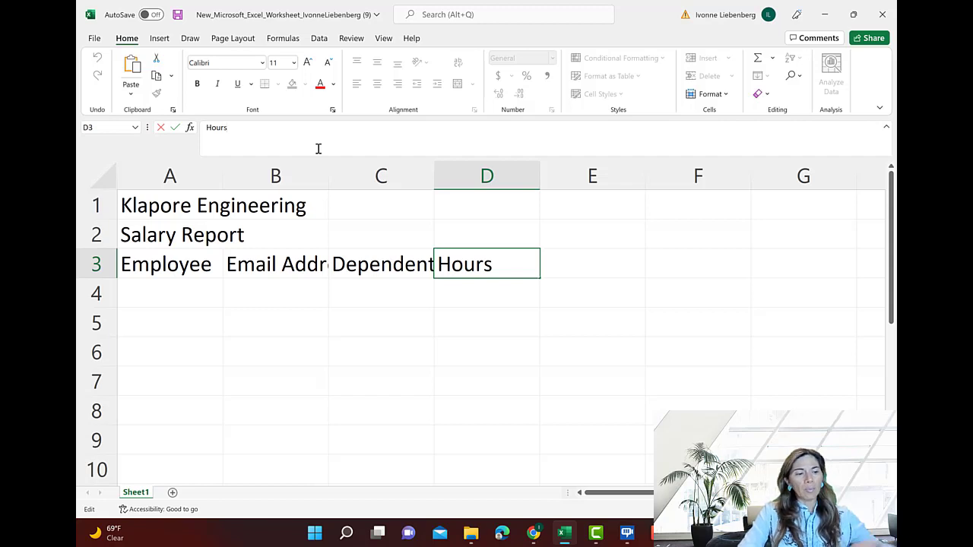
{"action": "key", "text": "alt"}
{"action": "key", "text": "alt+Return"}
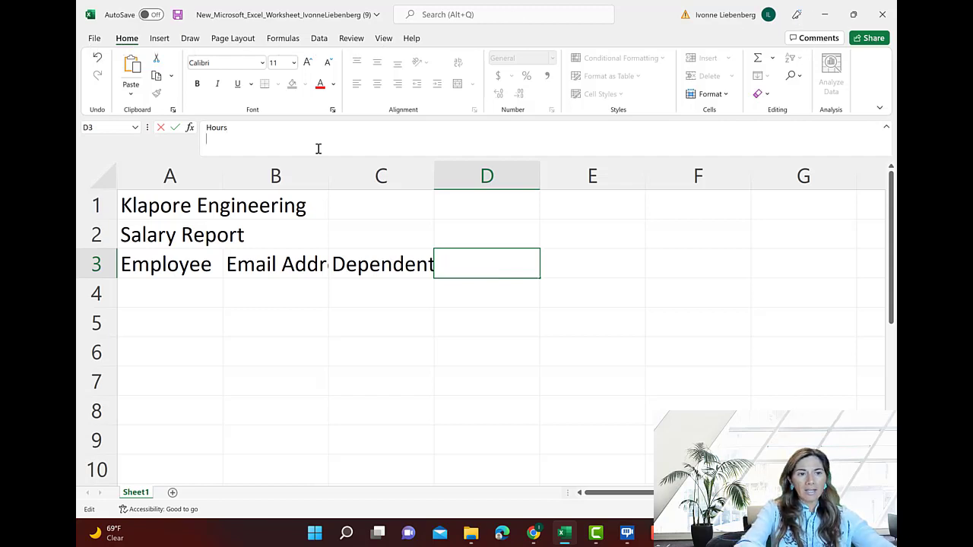
{"action": "key", "text": "Return"}
{"action": "left_click", "coordinate": [504, 299]}
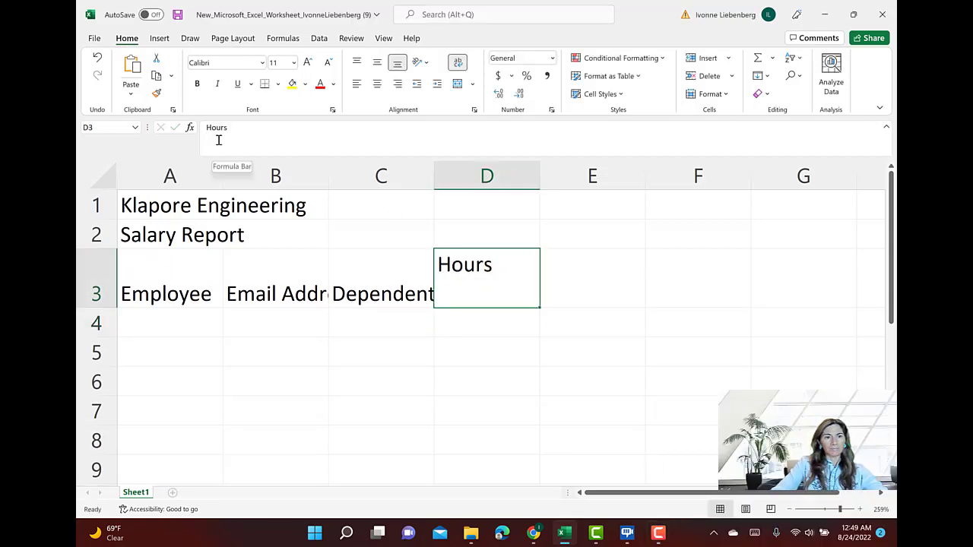
{"action": "left_click", "coordinate": [218, 140]}
{"action": "type", "text": "Work"}
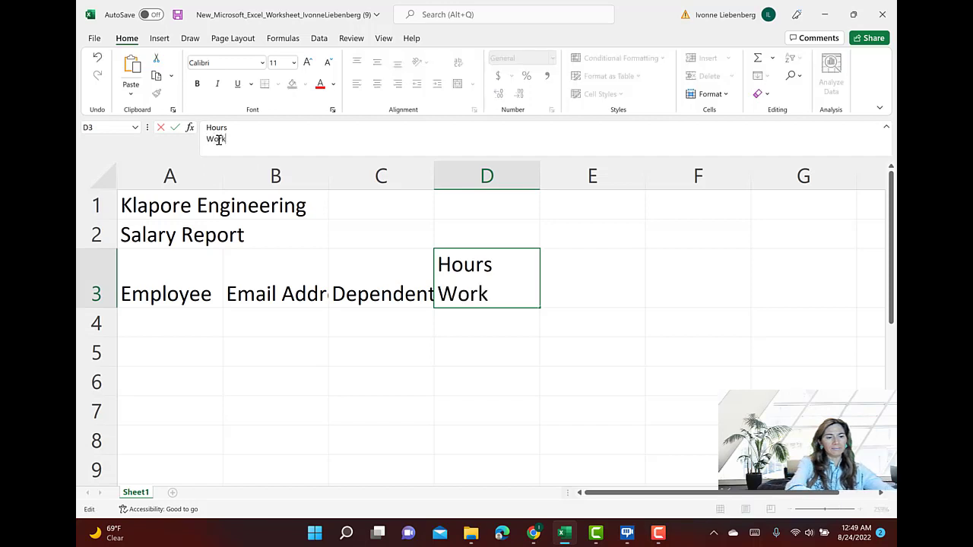
{"action": "type", "text": "ed"}
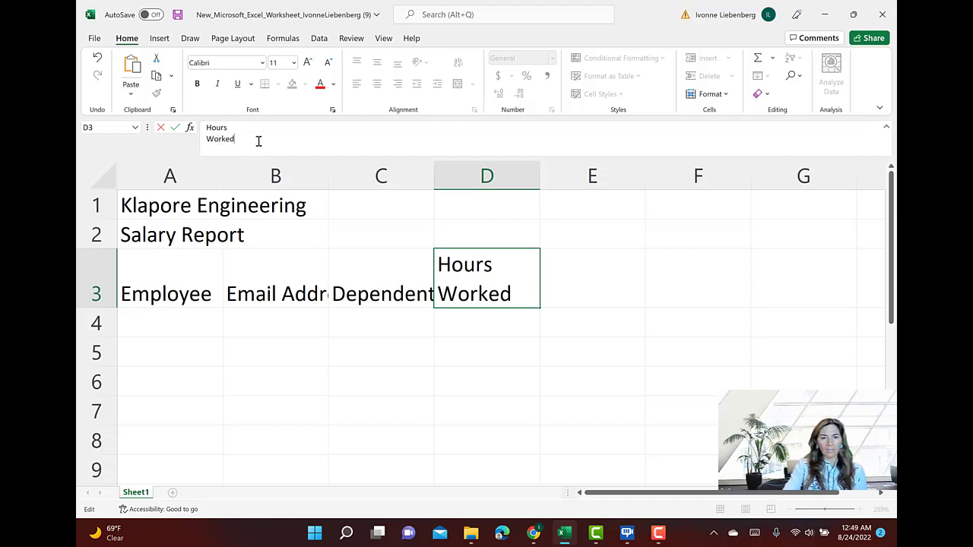
{"action": "key", "text": "Return"}
Enter the heading Hourly Pay Rate in cell E3, with a line break after Hourly
{"action": "key", "text": "Right"}
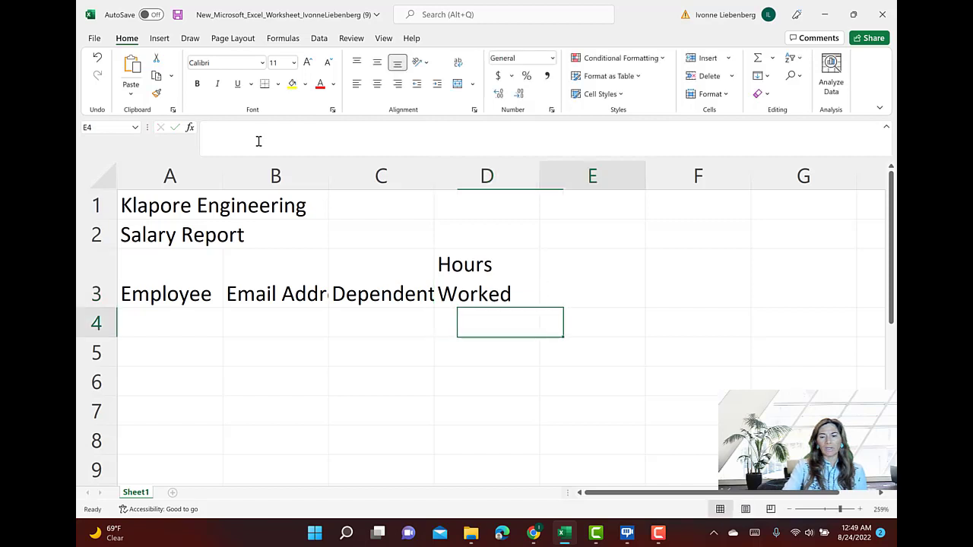
{"action": "key", "text": "Up"}
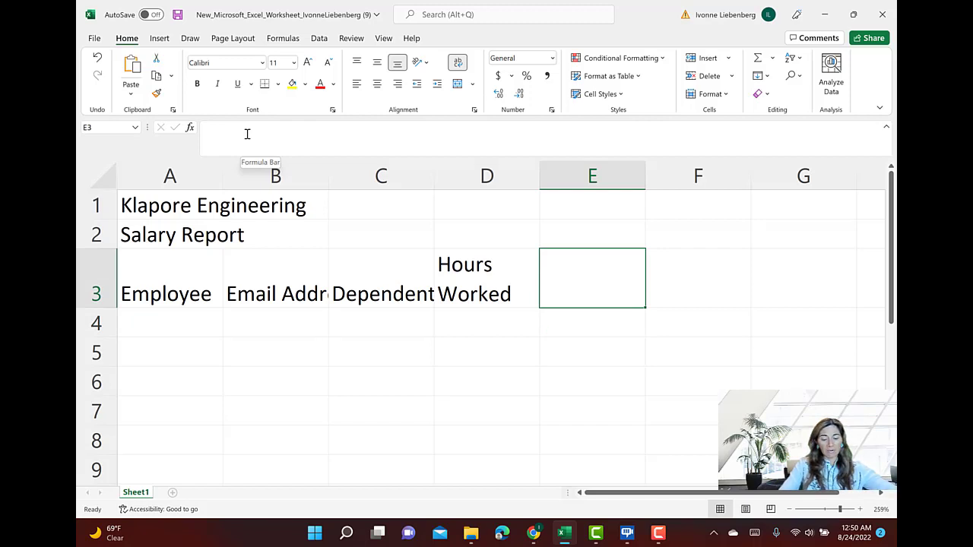
{"action": "type", "text": "Hourl"}
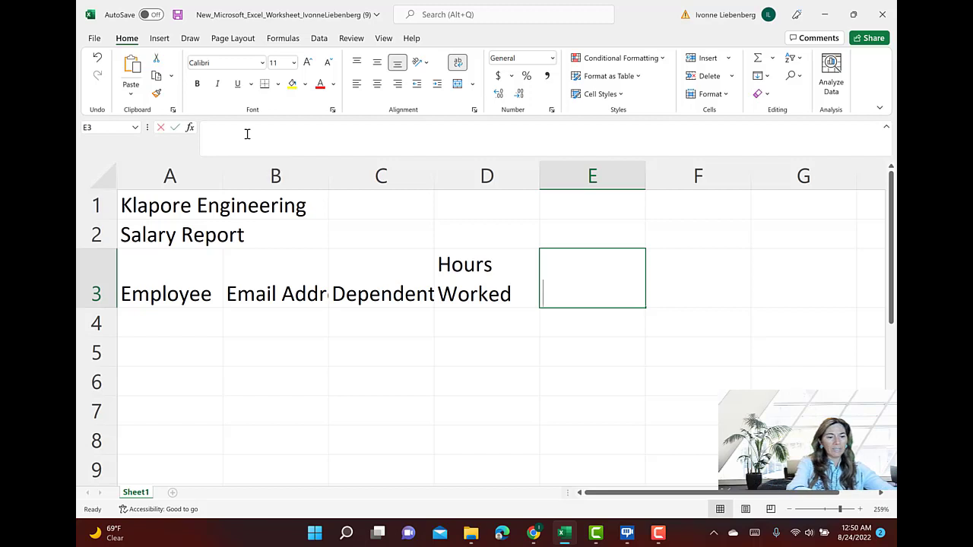
{"action": "type", "text": "u"}
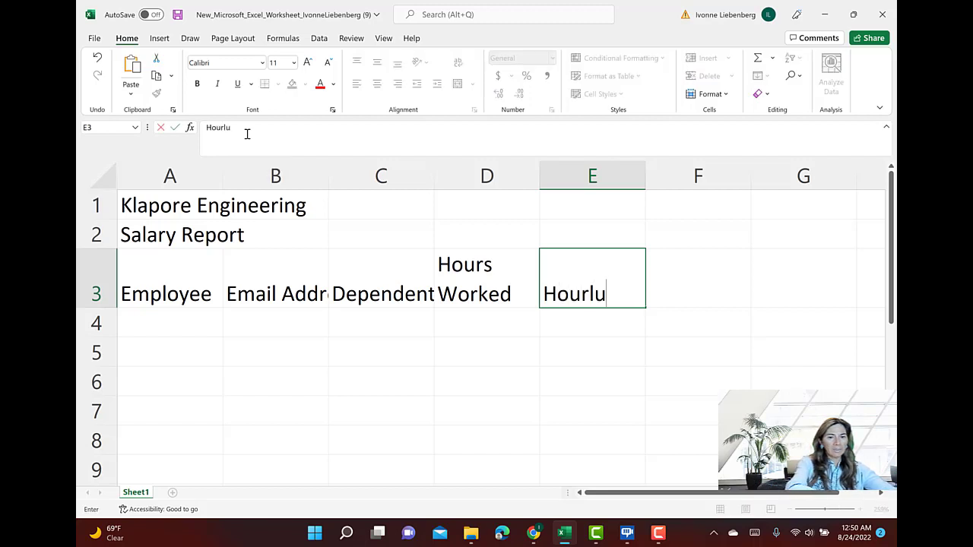
{"action": "key", "text": "BackSpace"}
{"action": "type", "text": "y"}
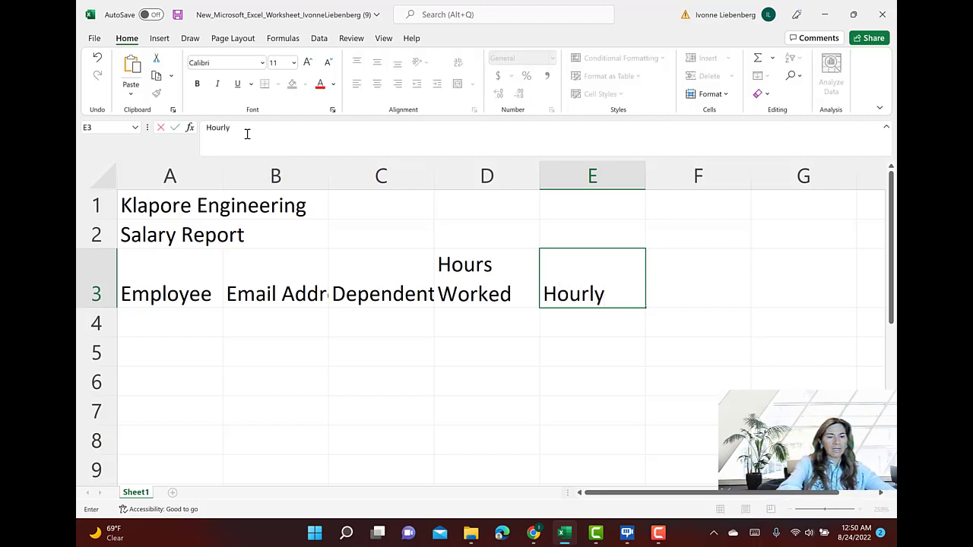
{"action": "key", "text": "alt+Return"}
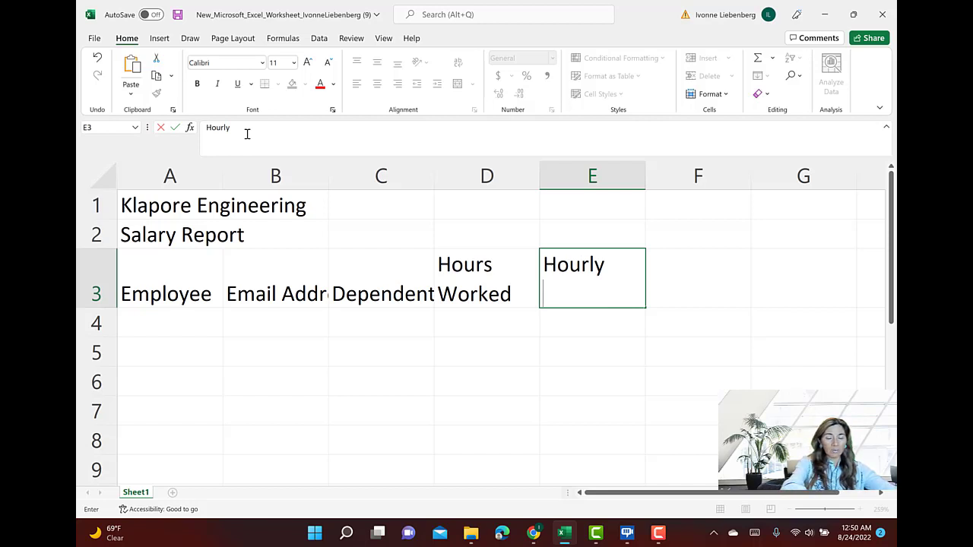
{"action": "type", "text": "Pat"}
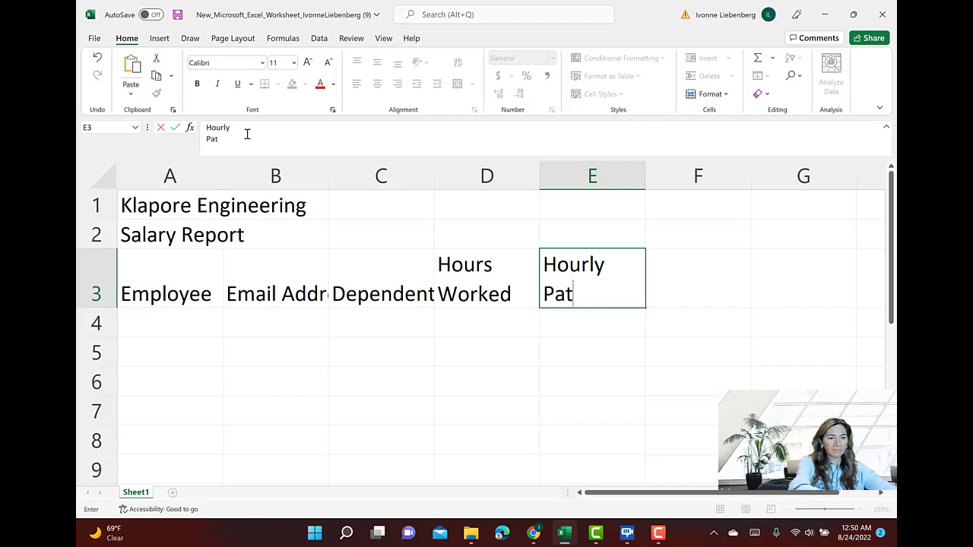
{"action": "key", "text": "BackSpace"}
{"action": "type", "text": "y Rate"}
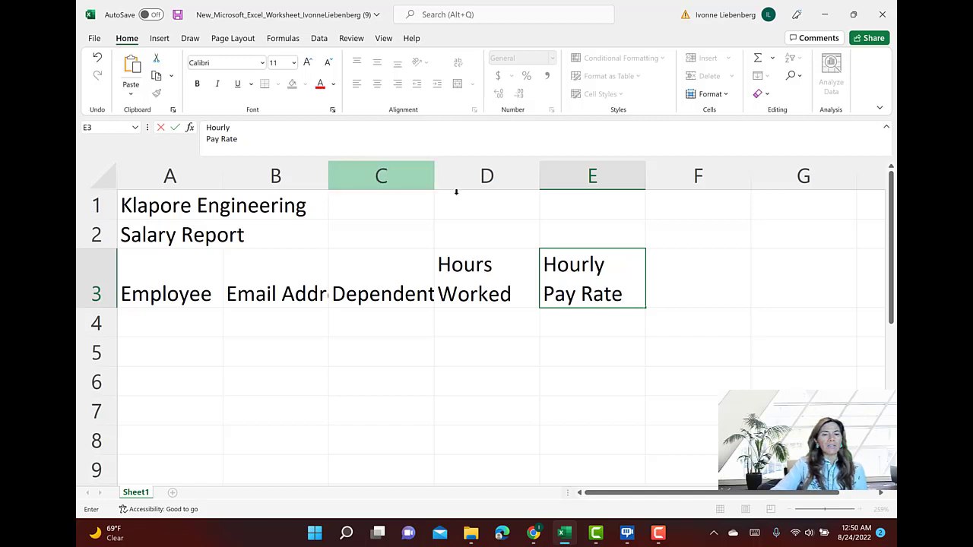
{"action": "left_click", "coordinate": [600, 323]}
Turn off text wrapping for the Hourly Pay Rate heading in the cell's alignment format
{"action": "left_click", "coordinate": [598, 287]}
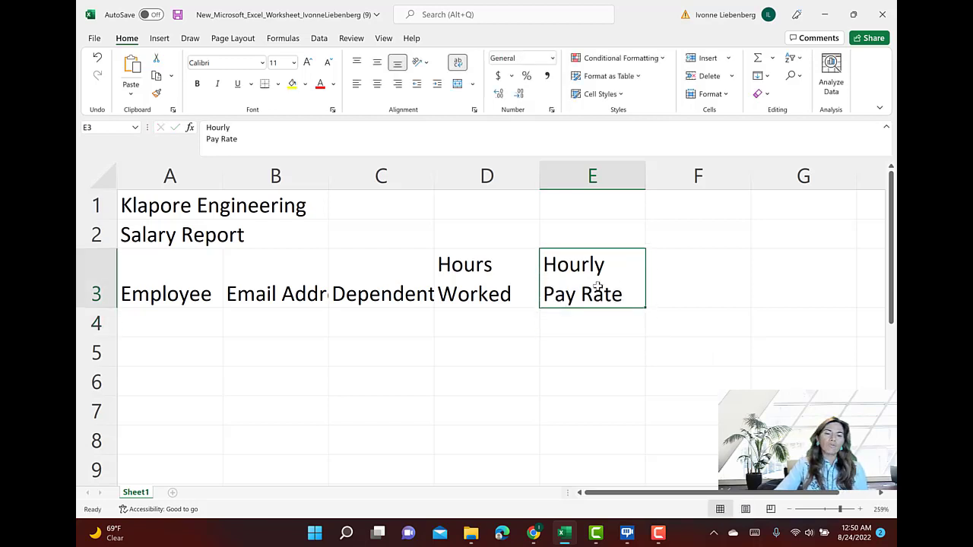
{"action": "right_click", "coordinate": [598, 286]}
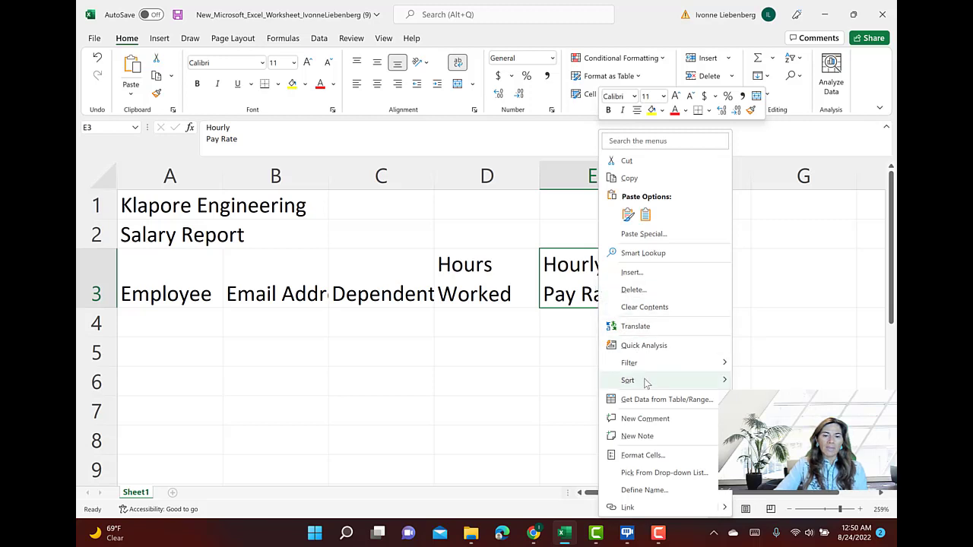
{"action": "left_click", "coordinate": [642, 456]}
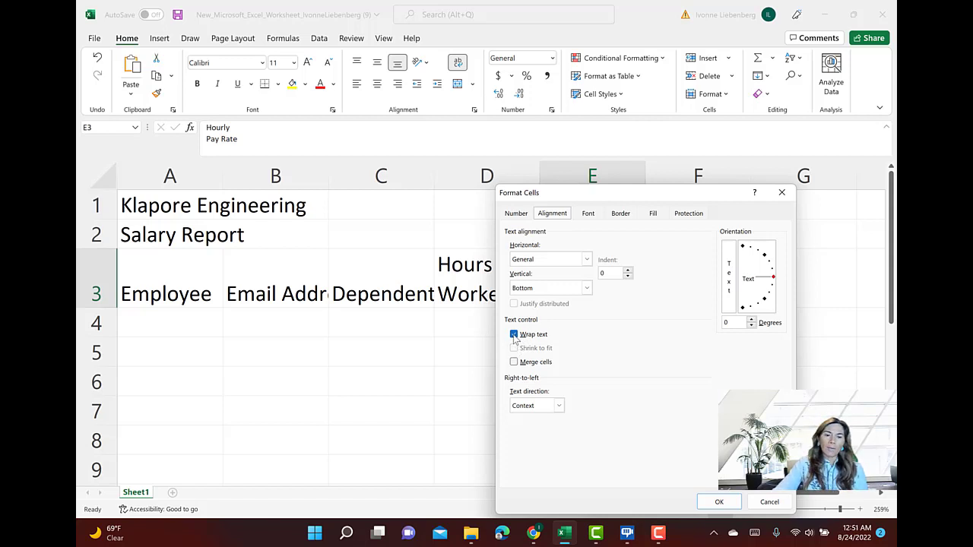
{"action": "left_click", "coordinate": [514, 335]}
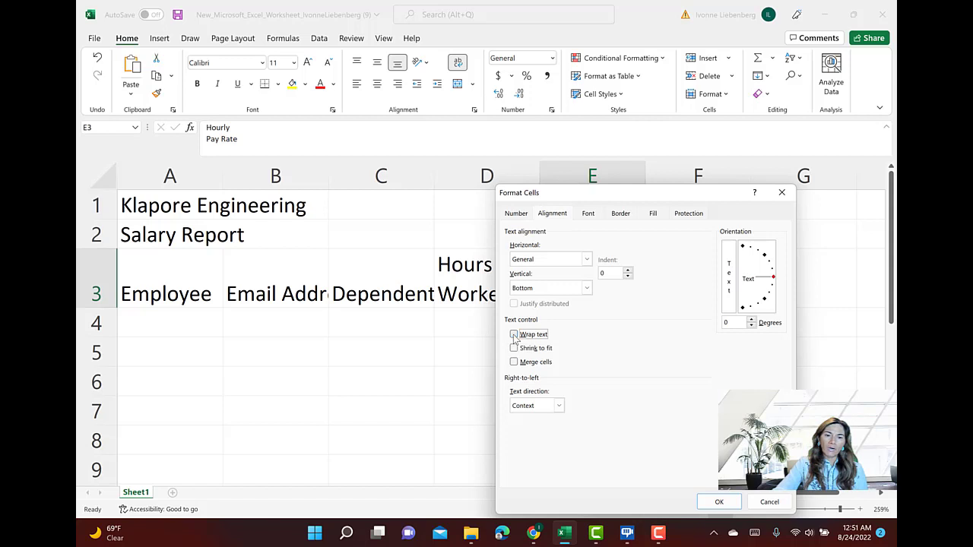
{"action": "left_click", "coordinate": [718, 502]}
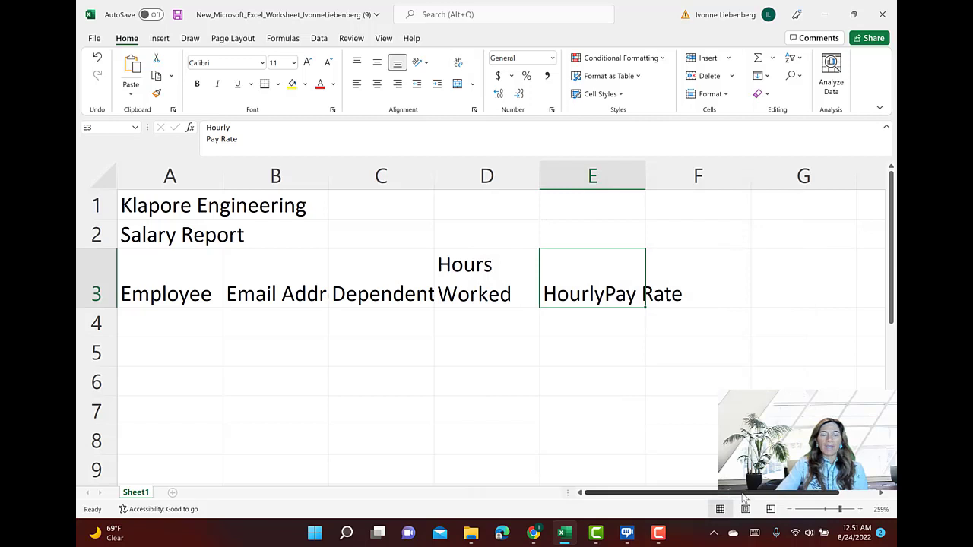
Turn text wrapping back on for the Hourly Pay Rate heading in cell E3
{"action": "right_click", "coordinate": [613, 286]}
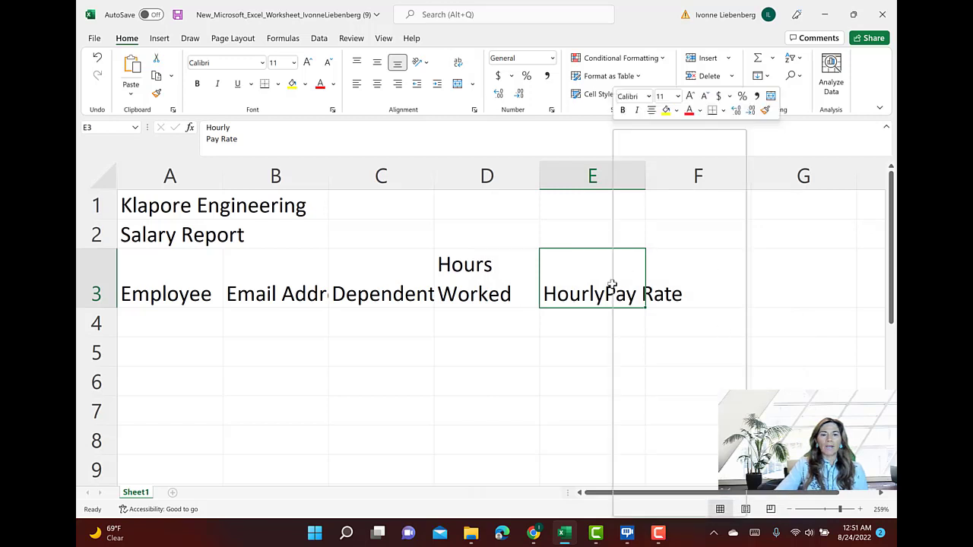
{"action": "left_click", "coordinate": [657, 456]}
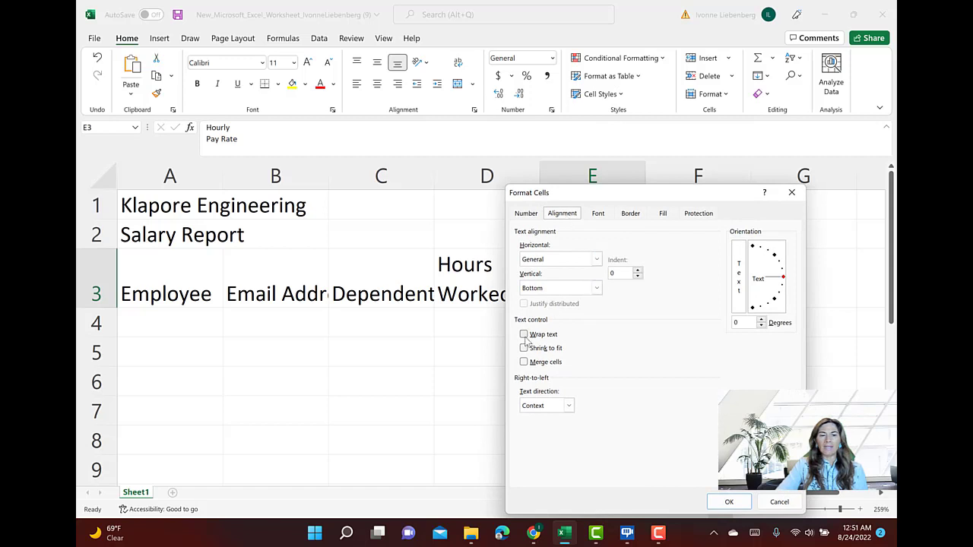
{"action": "left_click", "coordinate": [523, 335]}
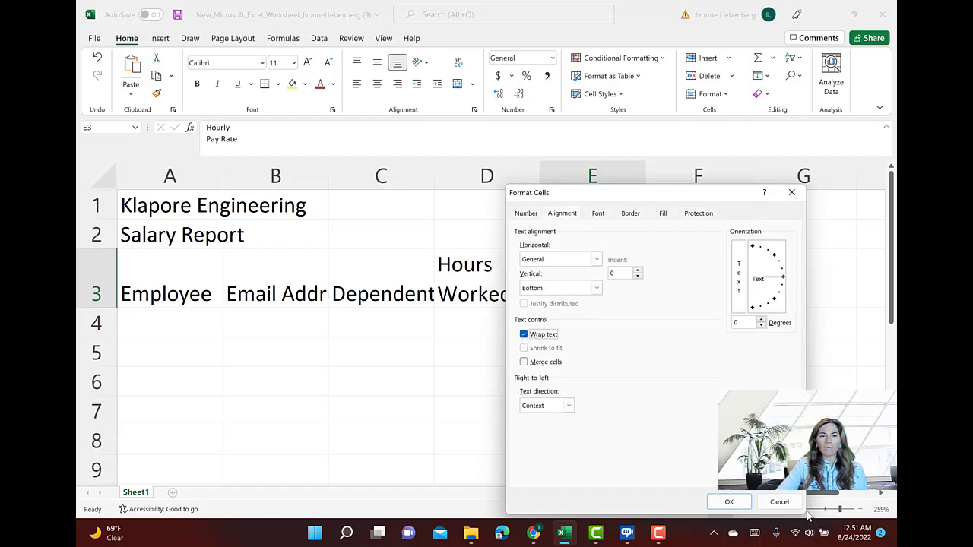
{"action": "left_click", "coordinate": [734, 501]}
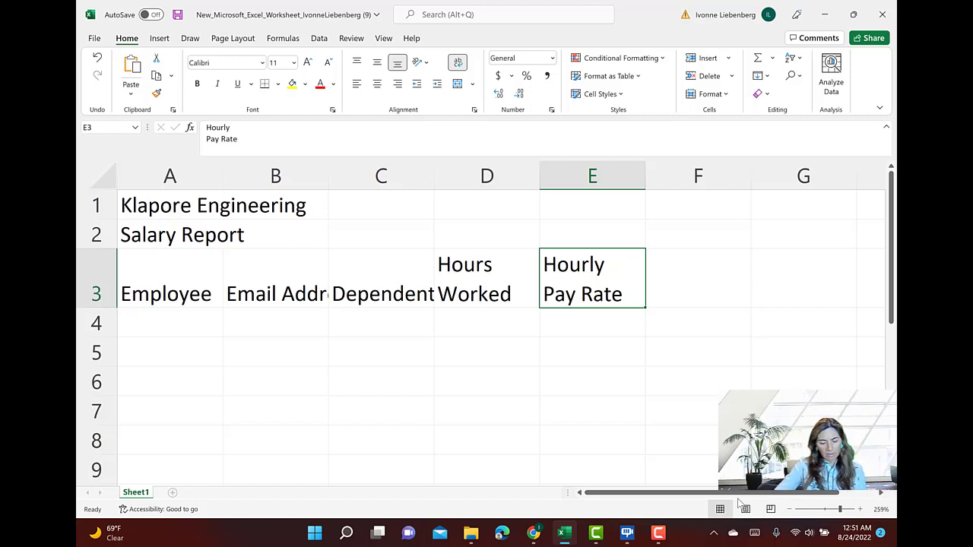
Enter the column heading Gross Pay in cell F3
{"action": "left_click", "coordinate": [711, 282]}
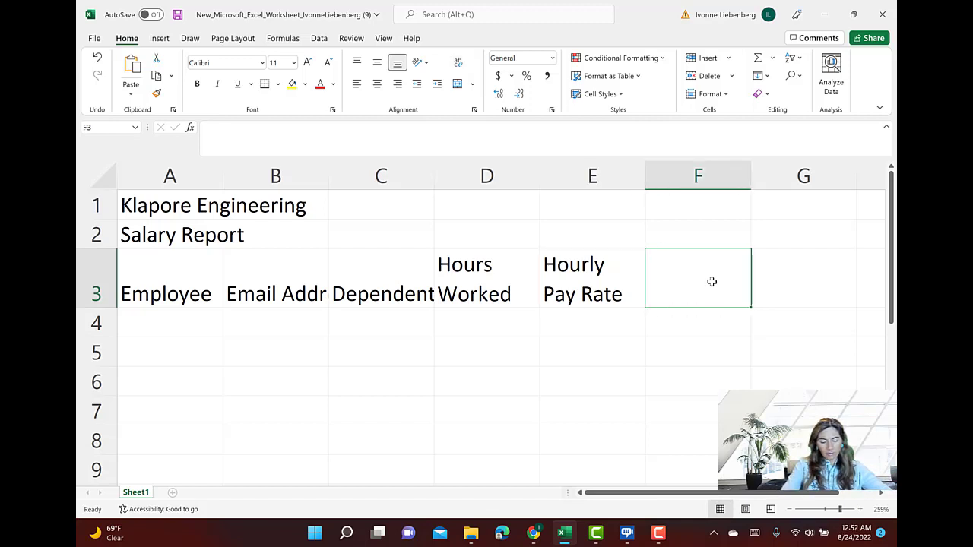
{"action": "type", "text": "Gto"}
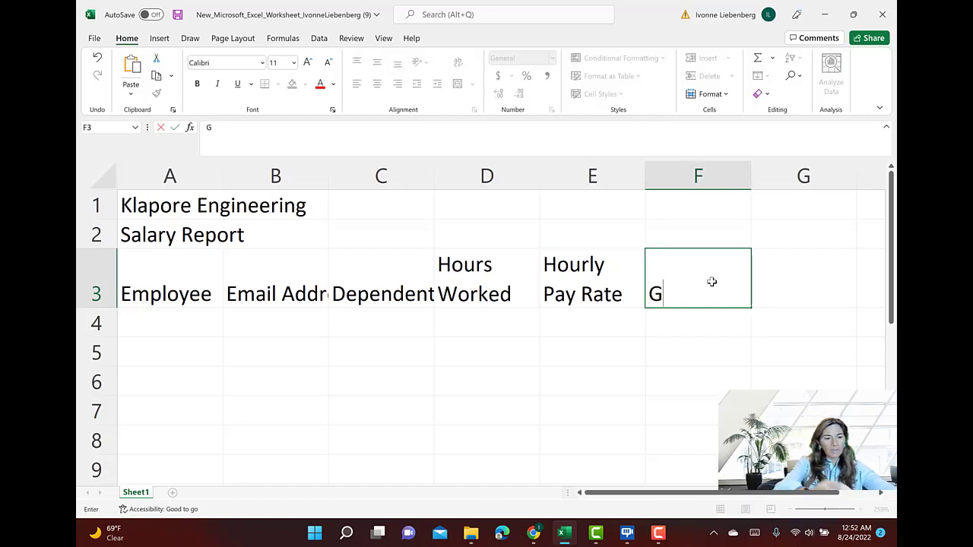
{"action": "key", "text": "BackSpace"}
{"action": "key", "text": "BackSpace"}
{"action": "type", "text": "ross Pay"}
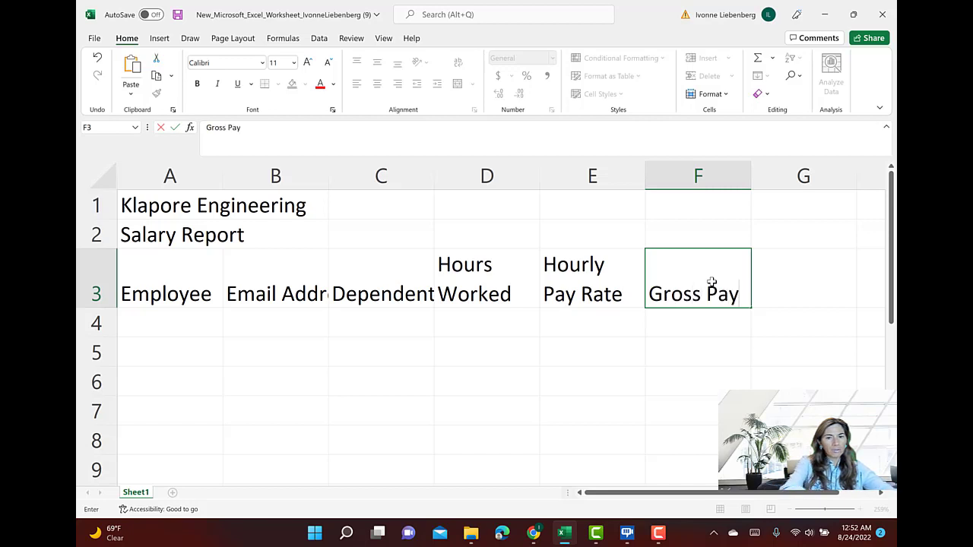
Enter the column heading Federal Tax in cell G3, beside Gross Pay
{"action": "key", "text": "Tab"}
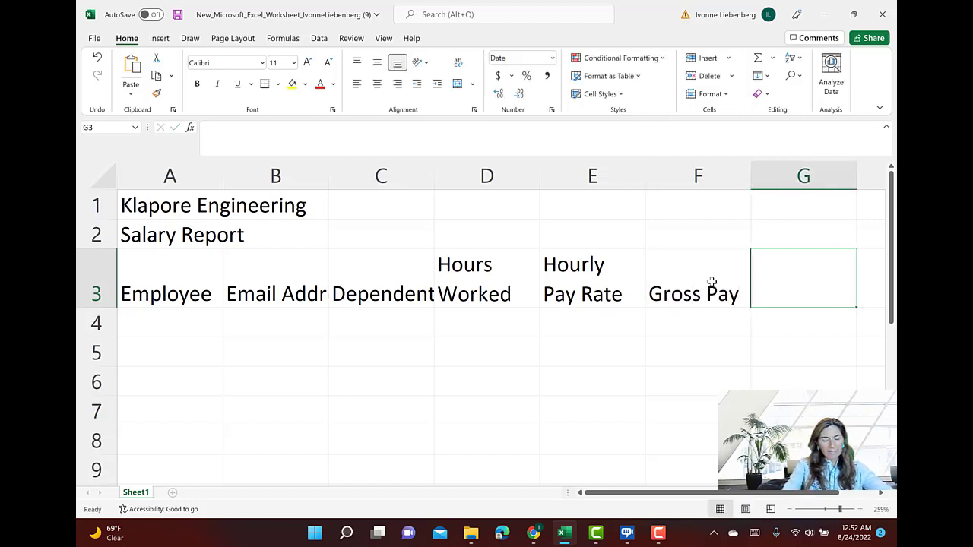
{"action": "type", "text": "D"}
{"action": "key", "text": "BackSpace"}
{"action": "type", "text": "Fedder"}
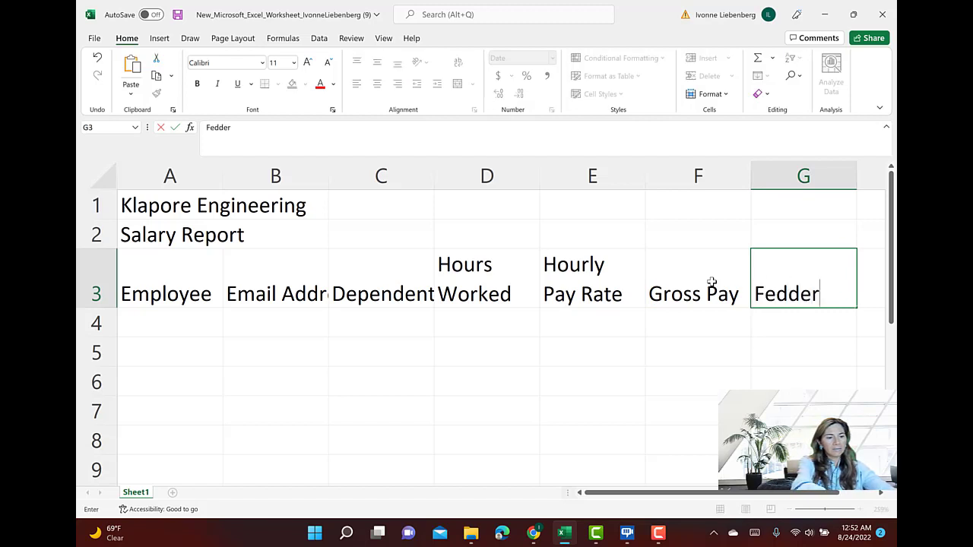
{"action": "type", "text": "al TAx"}
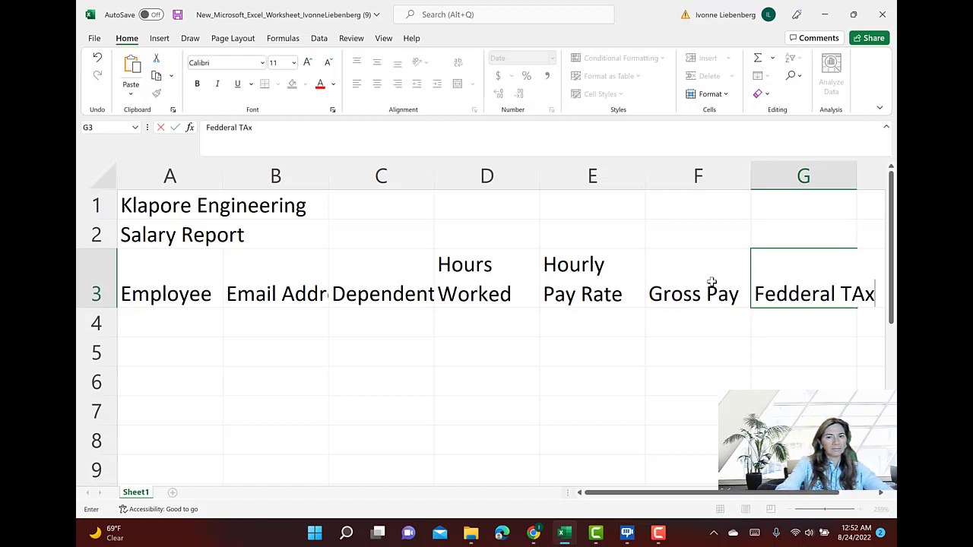
{"action": "key", "text": "BackSpace"}
{"action": "key", "text": "BackSpace"}
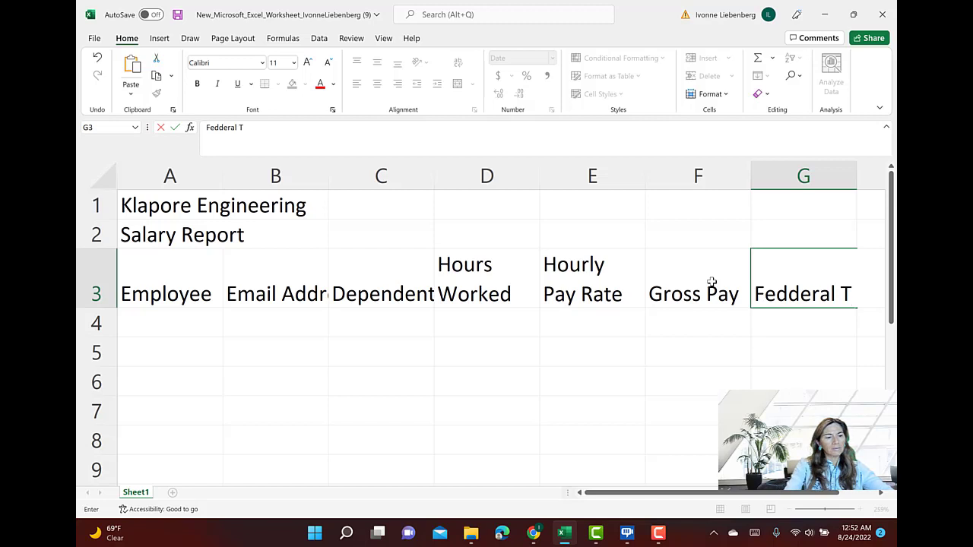
{"action": "key", "text": "BackSpace"}
{"action": "key", "text": "BackSpace"}
{"action": "key", "text": "BackSpace"}
{"action": "key", "text": "BackSpace"}
{"action": "key", "text": "BackSpace"}
{"action": "key", "text": "BackSpace"}
{"action": "key", "text": "BackSpace"}
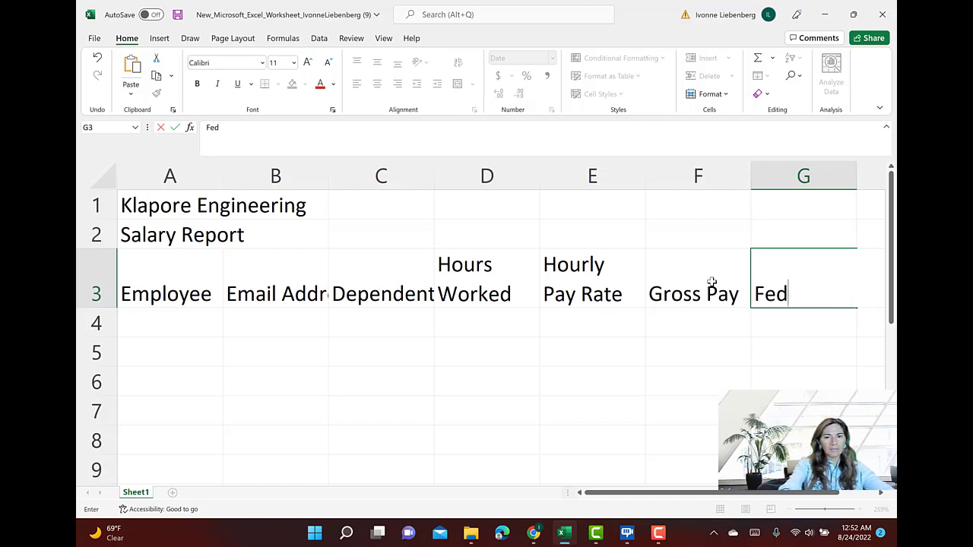
{"action": "type", "text": "eral Ta"}
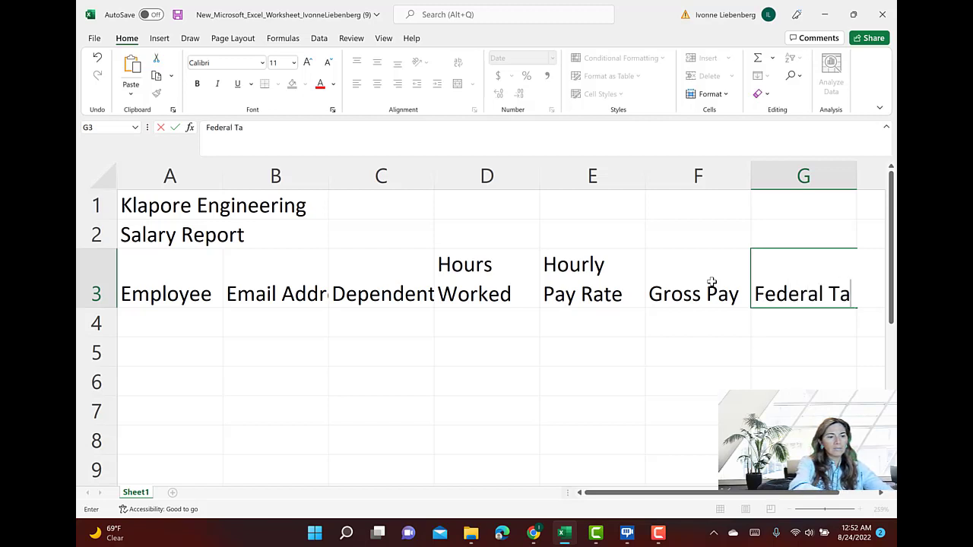
{"action": "type", "text": "x"}
{"action": "key", "text": "Tab"}
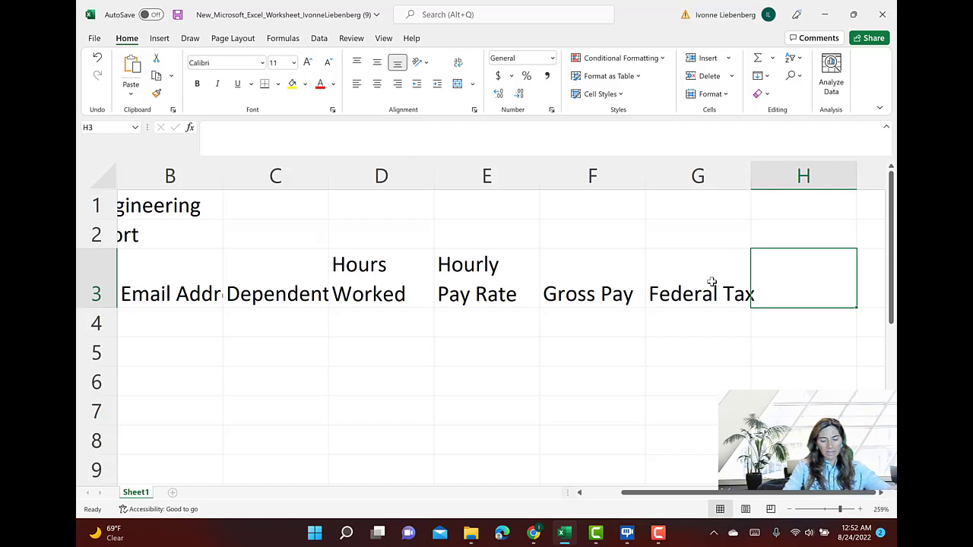
Enter the column heading State Tax in cell H3
{"action": "type", "text": "Sat"}
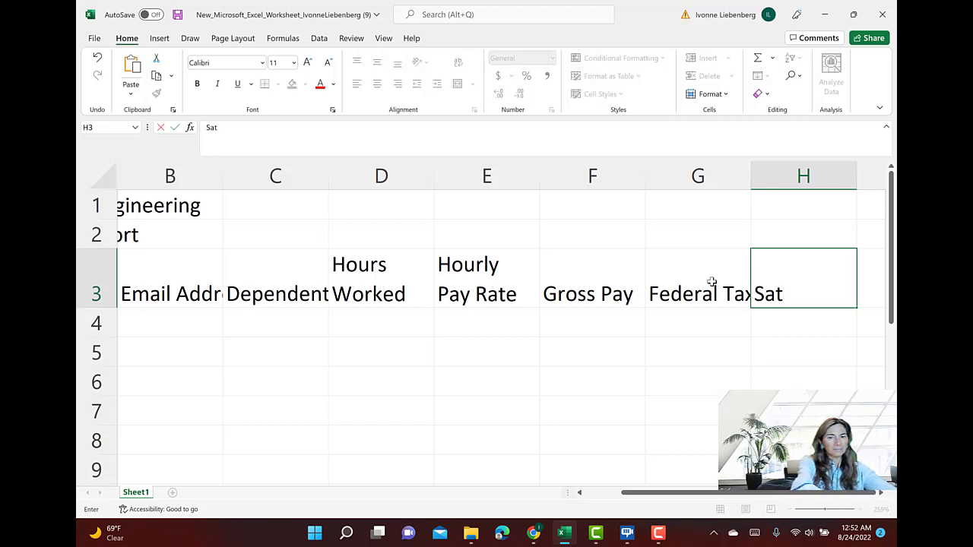
{"action": "key", "text": "BackSpace"}
{"action": "key", "text": "BackSpace"}
{"action": "type", "text": "tate "}
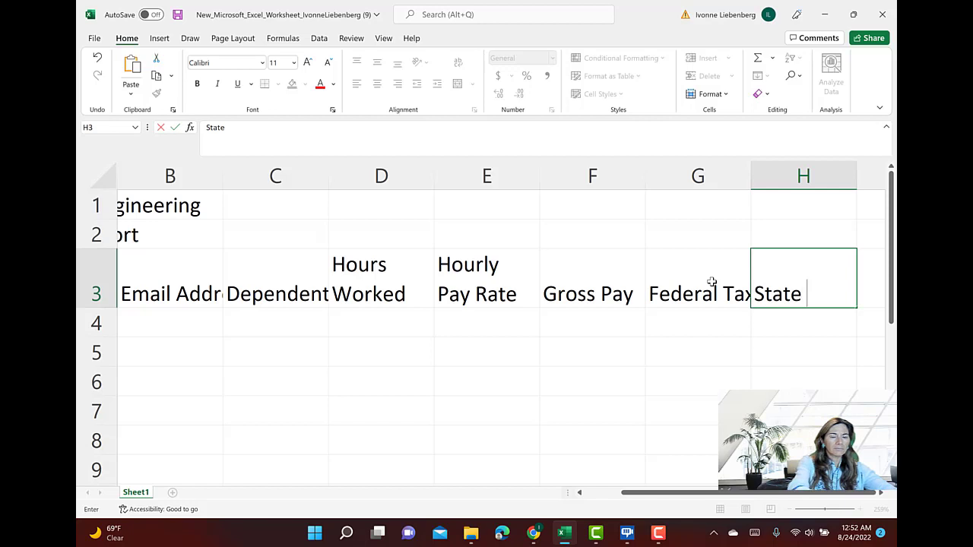
{"action": "type", "text": "Tax"}
{"action": "key", "text": "Tab"}
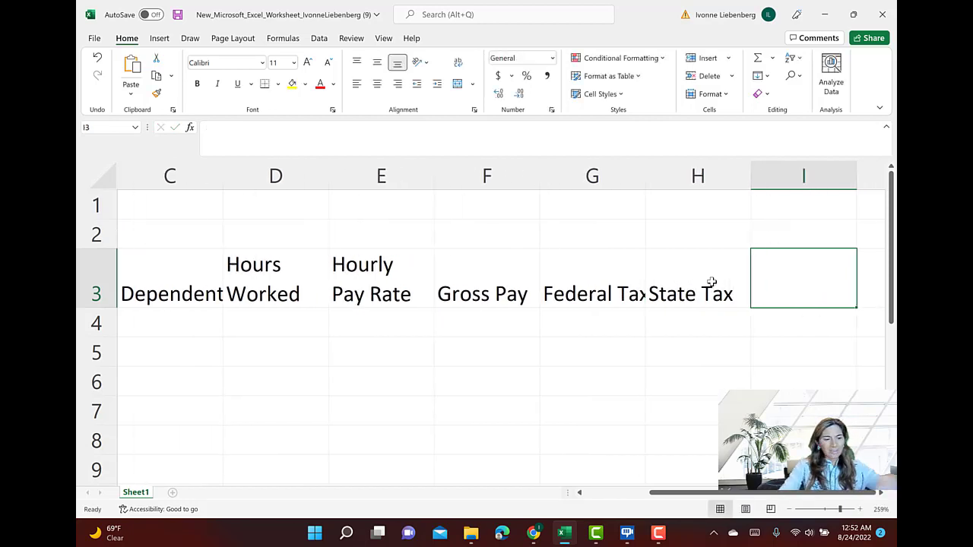
Enter the column heading Tax % in cell I3
{"action": "type", "text": "Tax"}
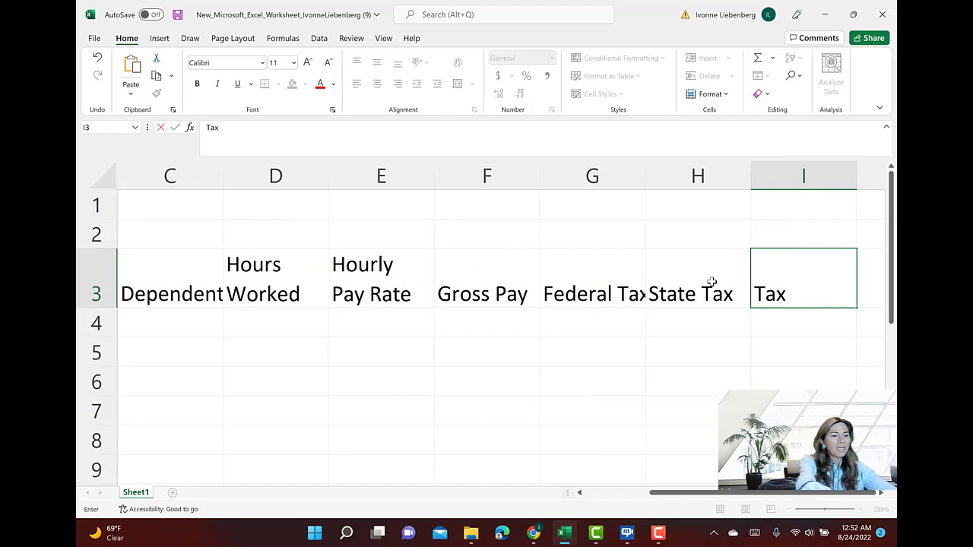
{"action": "type", "text": " %"}
{"action": "key", "text": "ctrl+Return"}
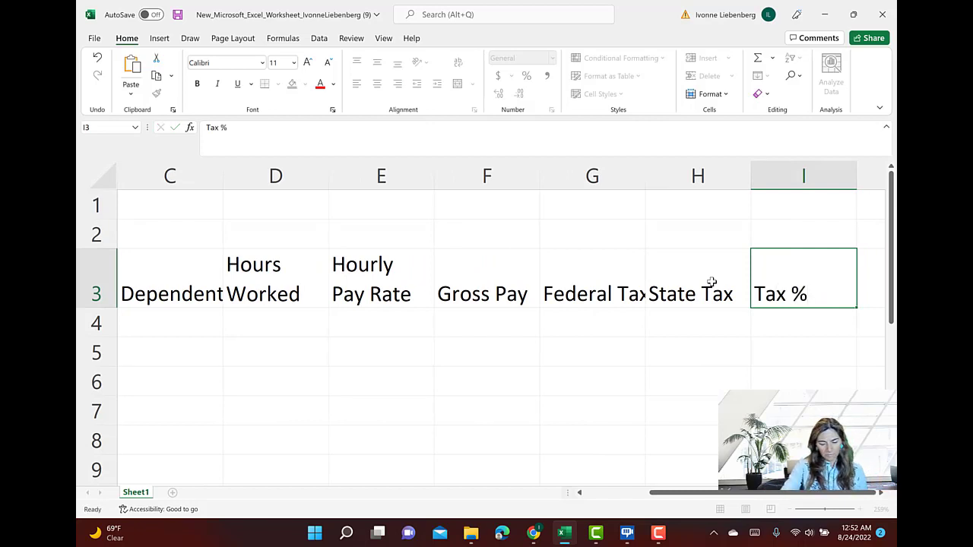
Enter the column headings Net Pay in cell J3 and Hire Date in cell K3
{"action": "key", "text": "Tab"}
{"action": "type", "text": "Net Pay"}
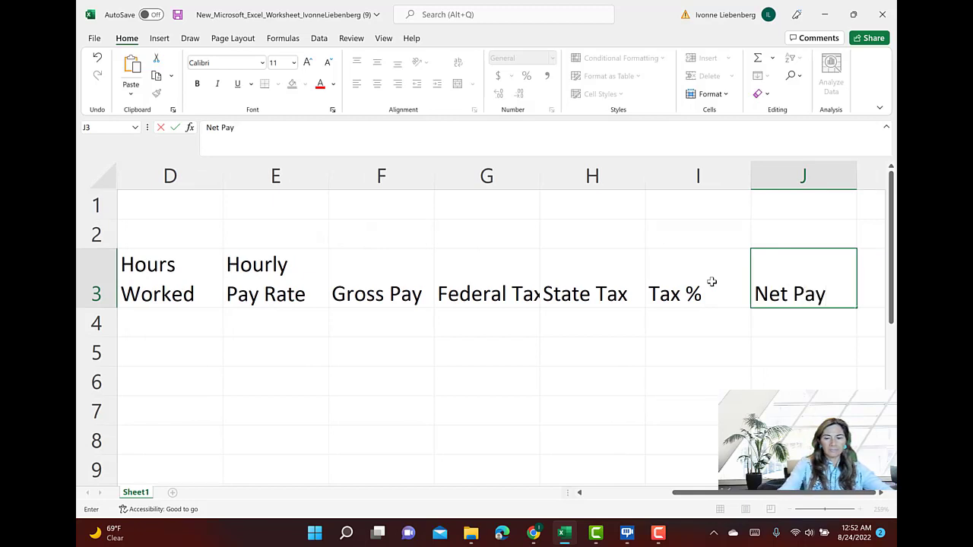
{"action": "key", "text": "Tab"}
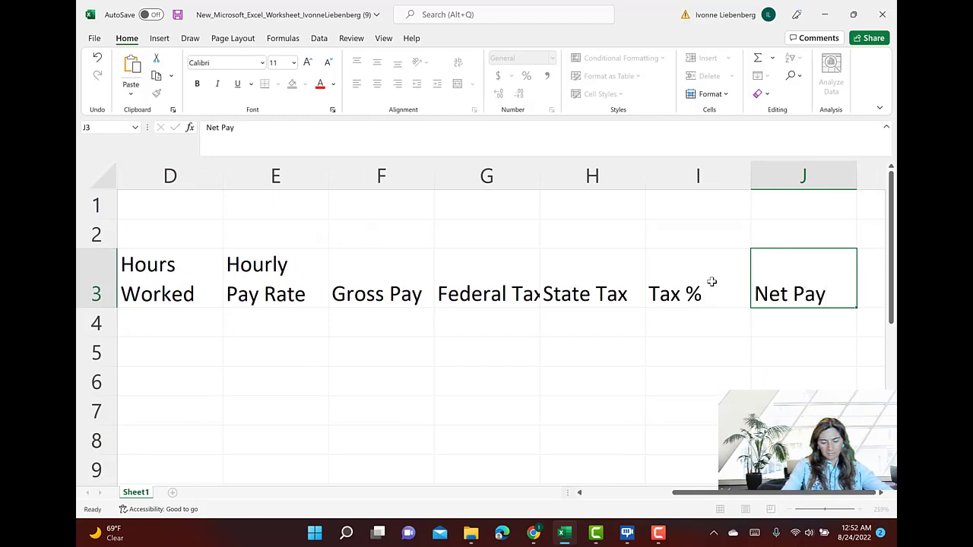
{"action": "type", "text": "Hire Date"}
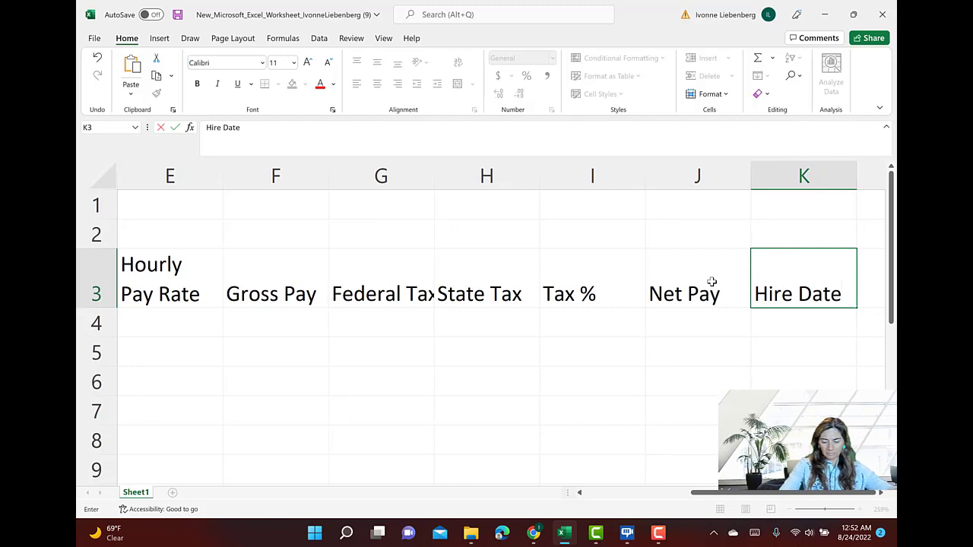
{"action": "key", "text": "Tab"}
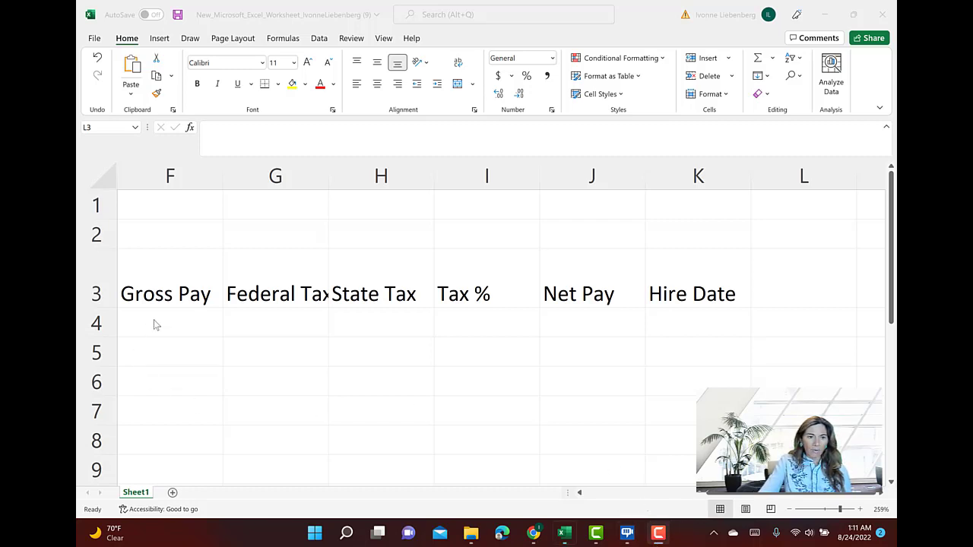
Enter the first employee's name, last name first, in cell A4 under the Employee heading
{"action": "key", "text": "Left"}
{"action": "key", "text": "Left"}
{"action": "key", "text": "Left"}
{"action": "key", "text": "Left"}
{"action": "key", "text": "Left"}
{"action": "key", "text": "Left"}
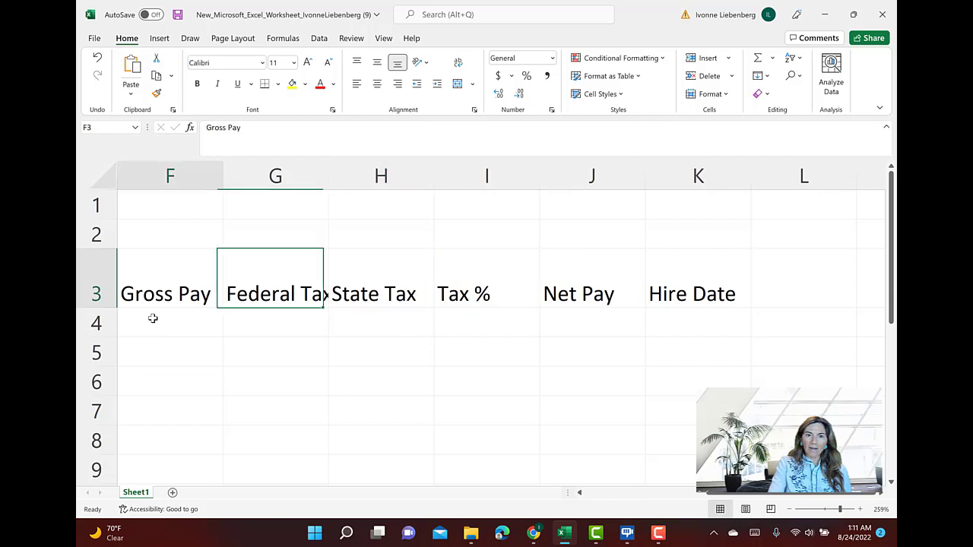
{"action": "key", "text": "Left"}
{"action": "key", "text": "Left"}
{"action": "key", "text": "Left"}
{"action": "key", "text": "Left"}
{"action": "key", "text": "Left"}
{"action": "left_click", "coordinate": [152, 319]}
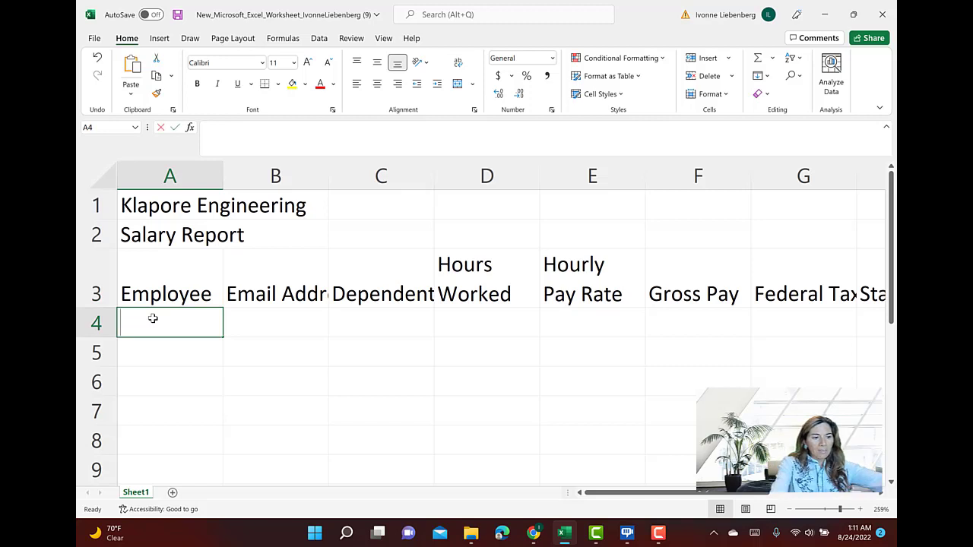
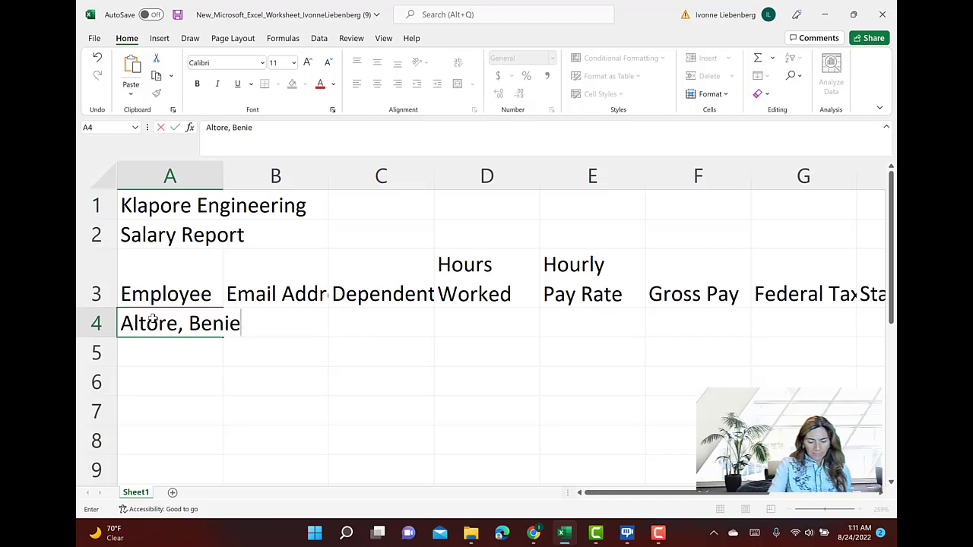
{"action": "key", "text": "Tab"}
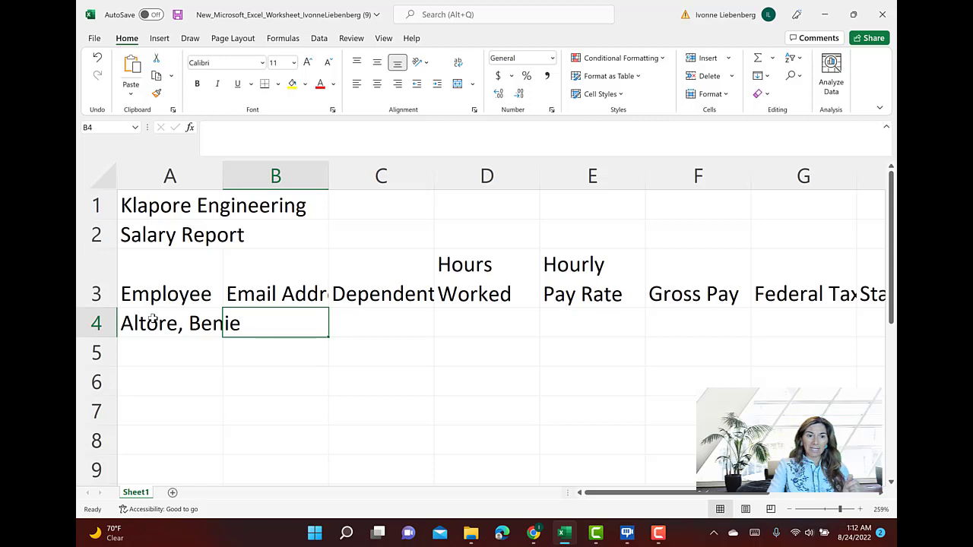
Leave the first employee's email address blank and enter 3 dependents in cell C4 and 74.50 hours worked in cell D4
{"action": "key", "text": "Tab"}
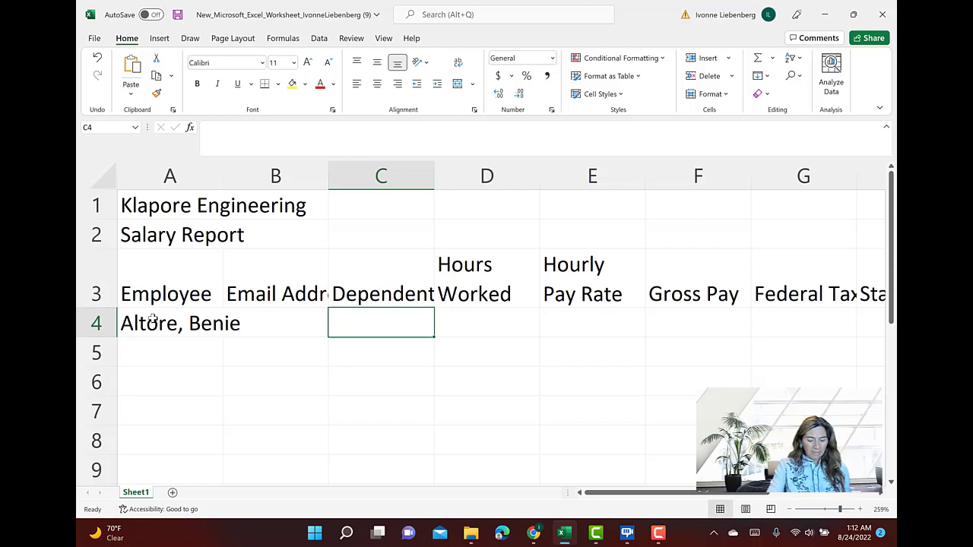
{"action": "type", "text": "3"}
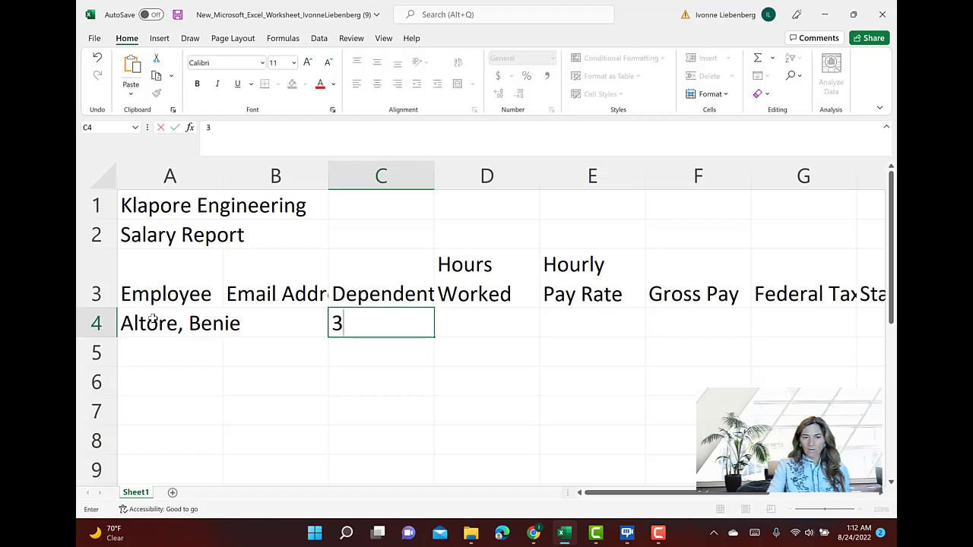
{"action": "key", "text": "Tab"}
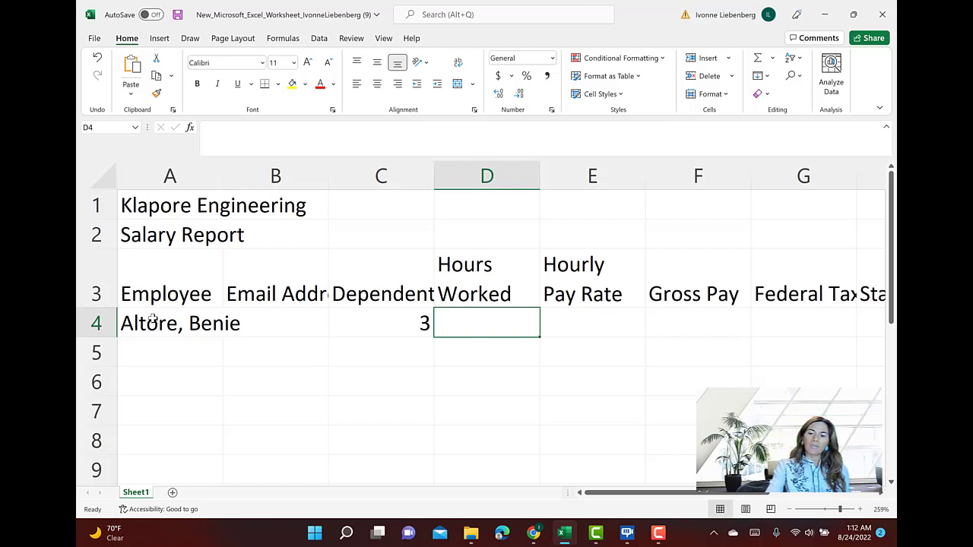
{"action": "type", "text": "74."}
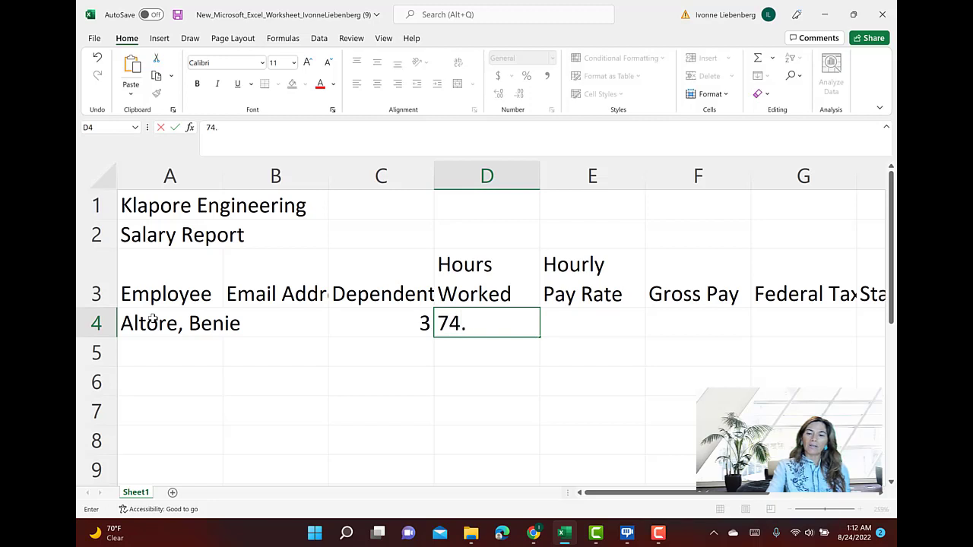
{"action": "type", "text": "50"}
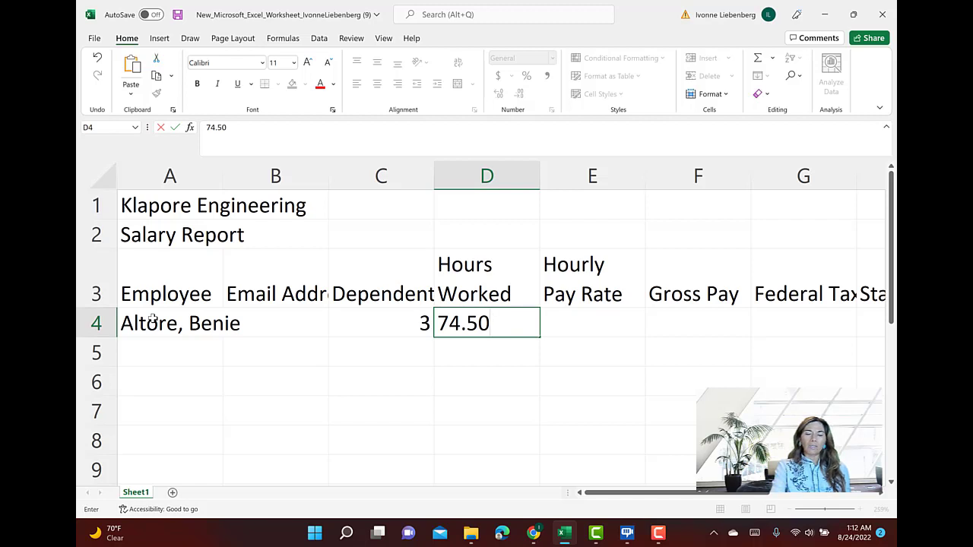
{"action": "key", "text": "Return"}
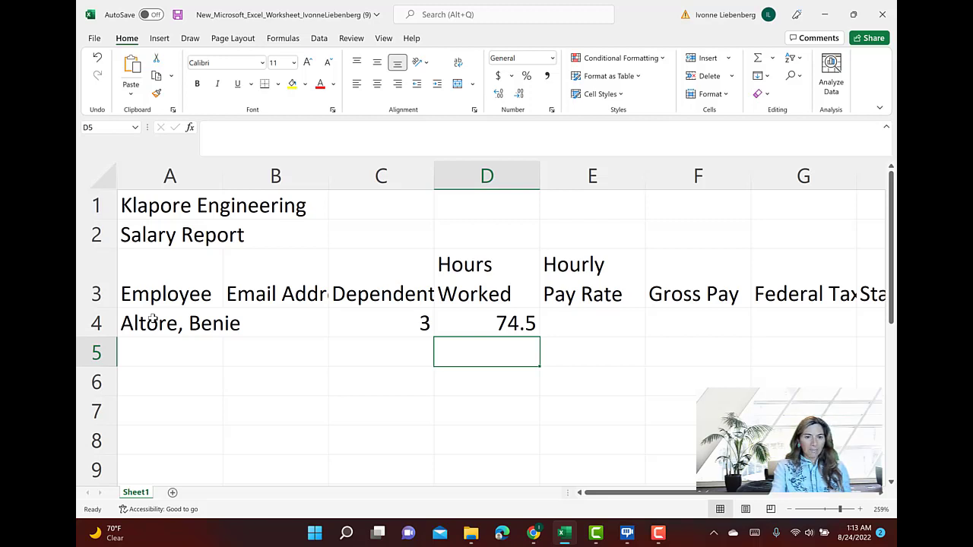
Enter the first employee's hourly pay rate of 35.25 in cell E4
{"action": "key", "text": "Right"}
{"action": "key", "text": "Up"}
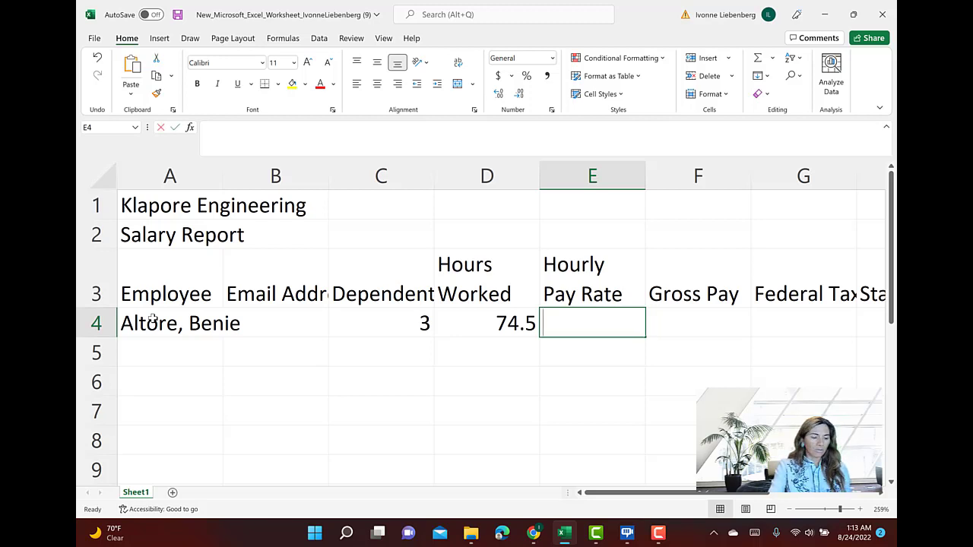
{"action": "type", "text": "35."}
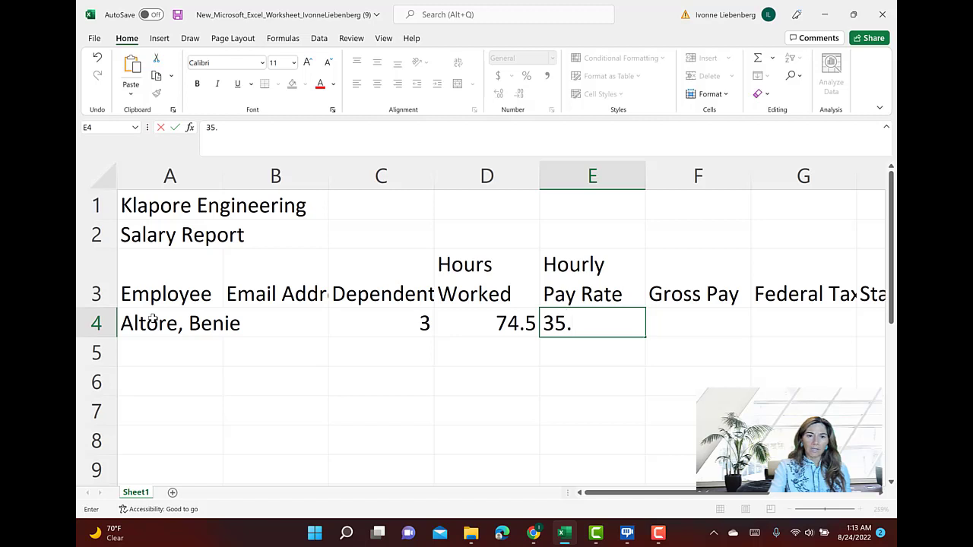
{"action": "type", "text": "25"}
{"action": "key", "text": "Tab"}
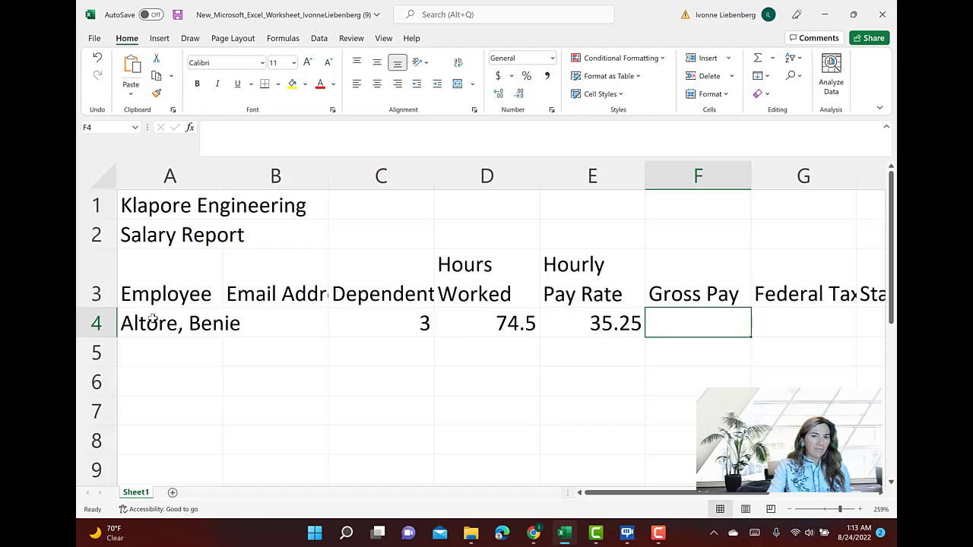
Enter the first employee's hire date, 9/5/10, in cell K4, leaving the pay and tax cells F4 to J4 empty
{"action": "key", "text": "Tab"}
{"action": "key", "text": "Tab"}
{"action": "key", "text": "Tab"}
{"action": "key", "text": "Tab"}
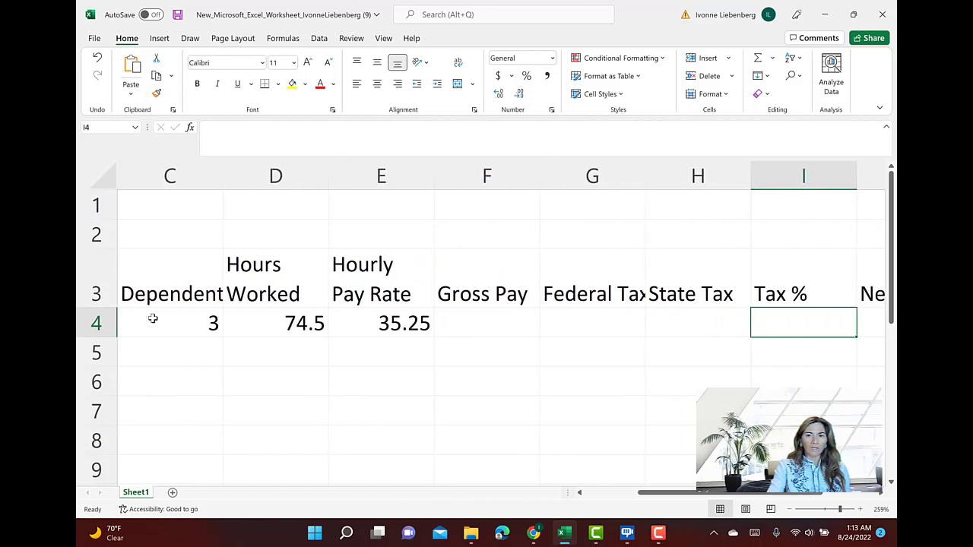
{"action": "key", "text": "Tab"}
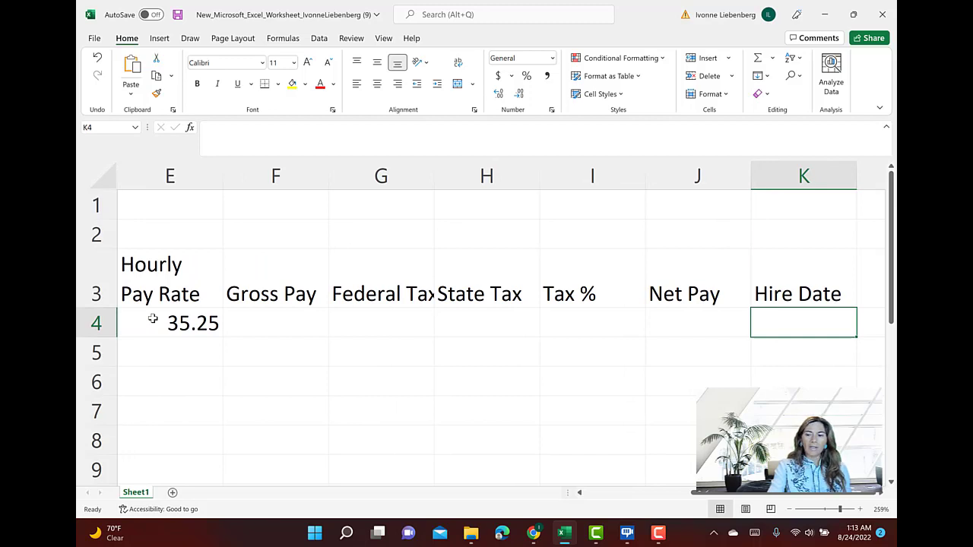
{"action": "type", "text": "9/"}
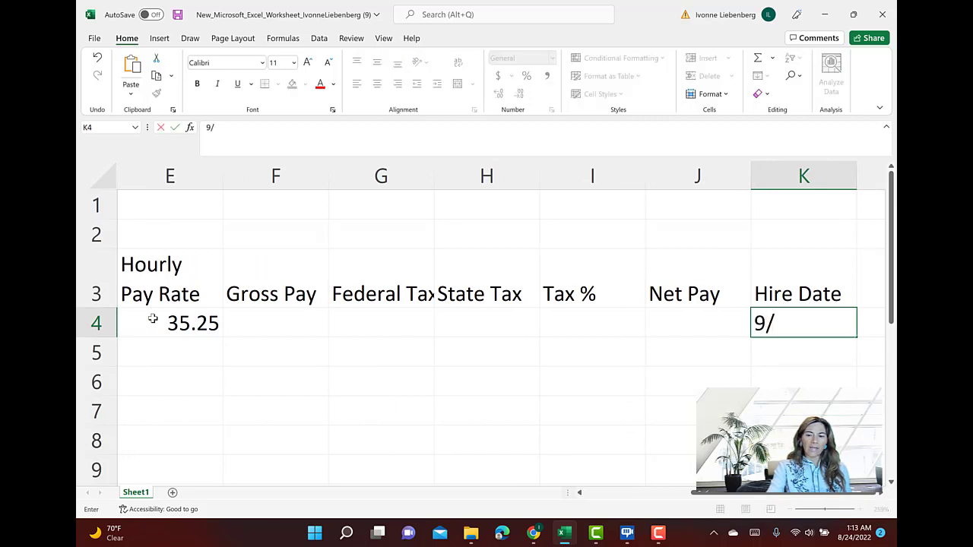
{"action": "type", "text": "5/10"}
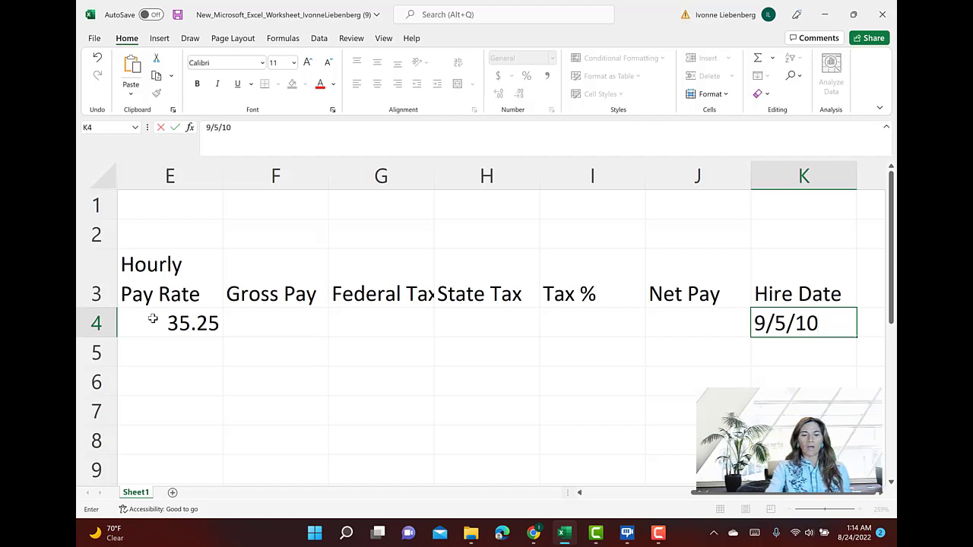
{"action": "key", "text": "Return"}
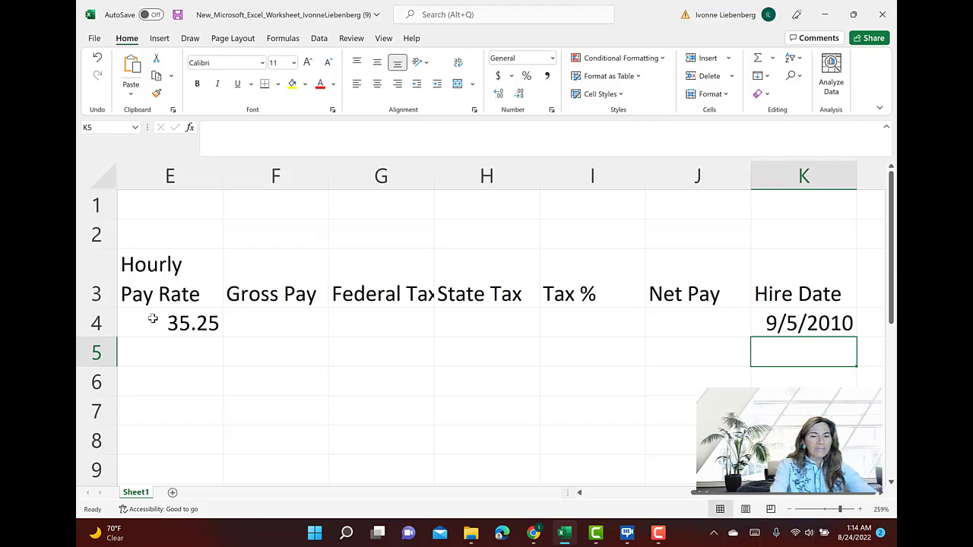
{"action": "type", "text": "mm/"}
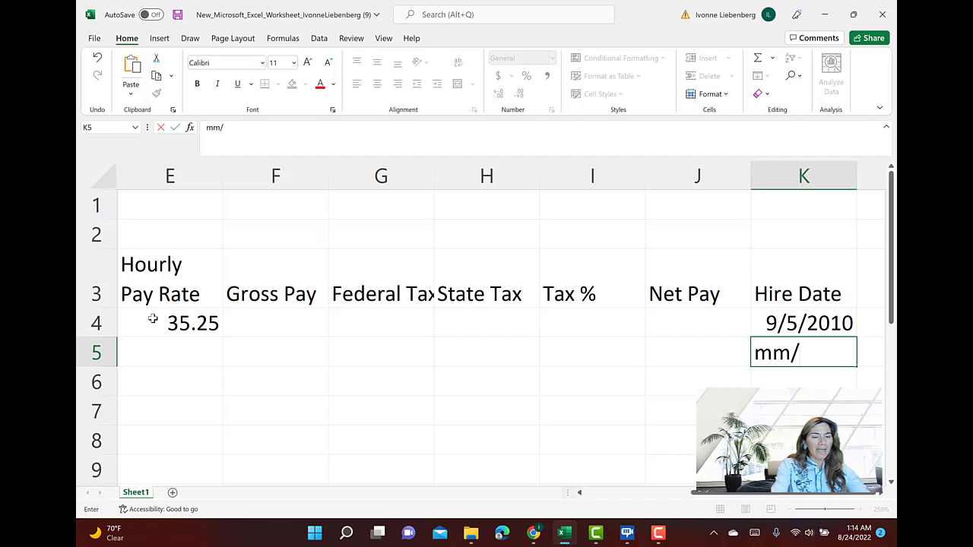
{"action": "type", "text": "dd"}
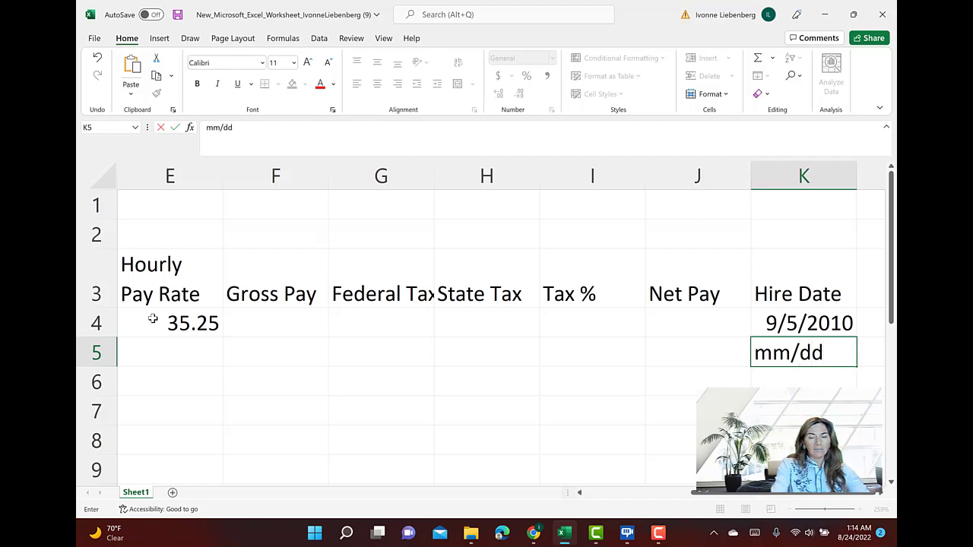
{"action": "type", "text": "/yy"}
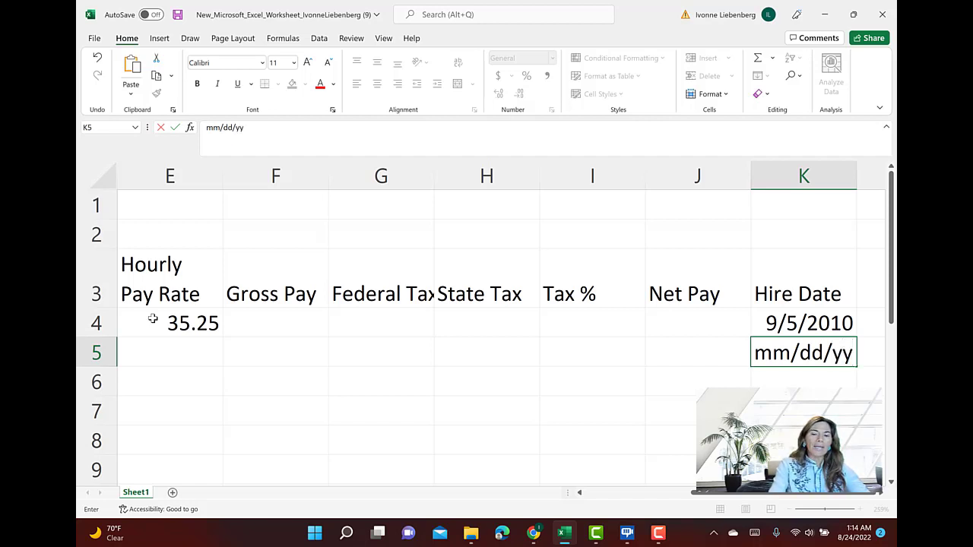
{"action": "type", "text": "yy"}
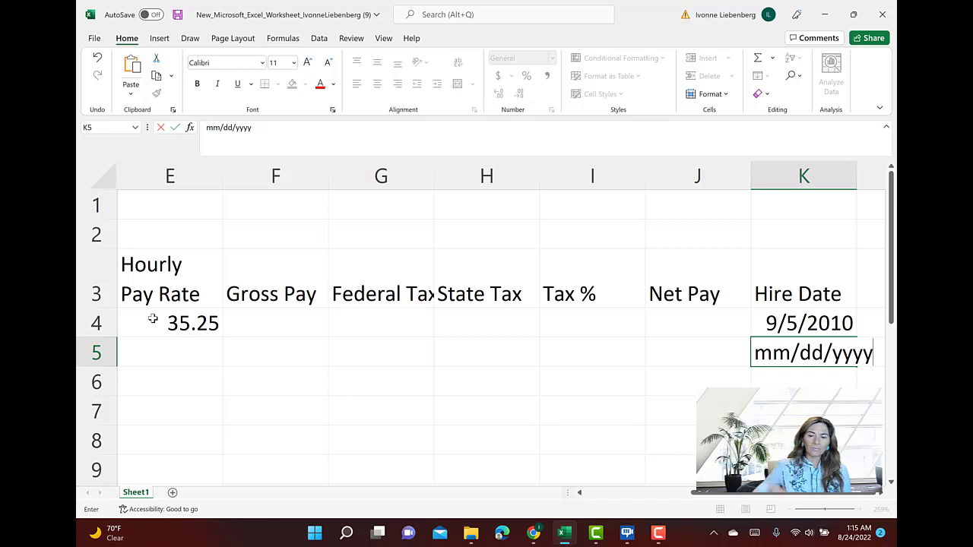
{"action": "left_click", "coordinate": [829, 382]}
{"action": "left_click", "coordinate": [809, 352]}
{"action": "key", "text": "Delete"}
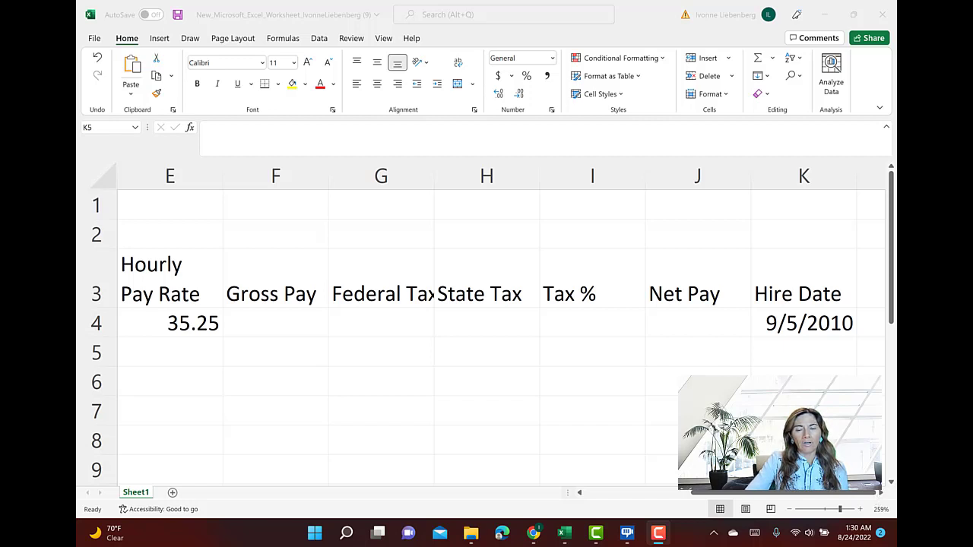
Select rows 5 through 12 below the first employee's record
{"action": "left_click", "coordinate": [705, 323]}
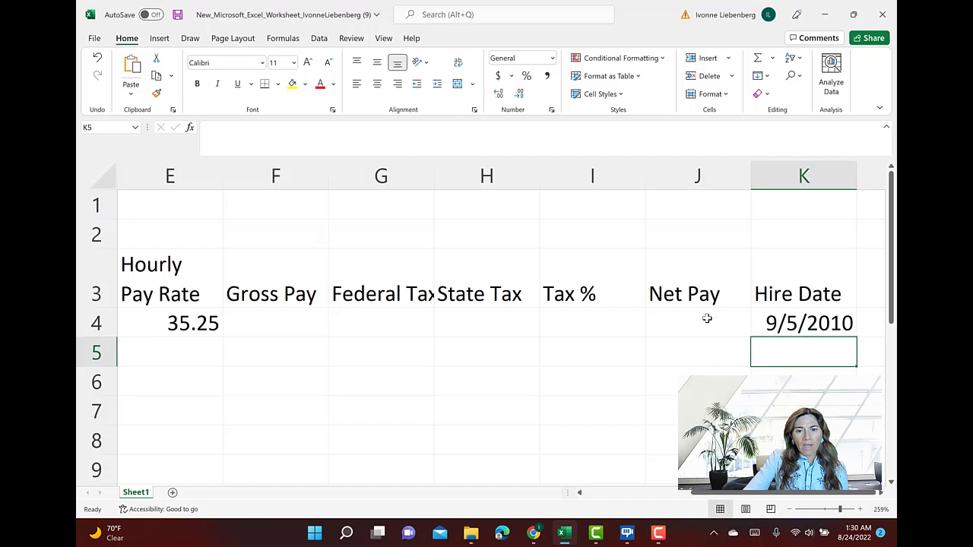
{"action": "key", "text": "Left"}
{"action": "key", "text": "Left"}
{"action": "key", "text": "Left"}
{"action": "key", "text": "Left"}
{"action": "key", "text": "Left"}
{"action": "key", "text": "Left"}
{"action": "key", "text": "Left"}
{"action": "key", "text": "Left"}
{"action": "key", "text": "Left"}
{"action": "key", "text": "Left"}
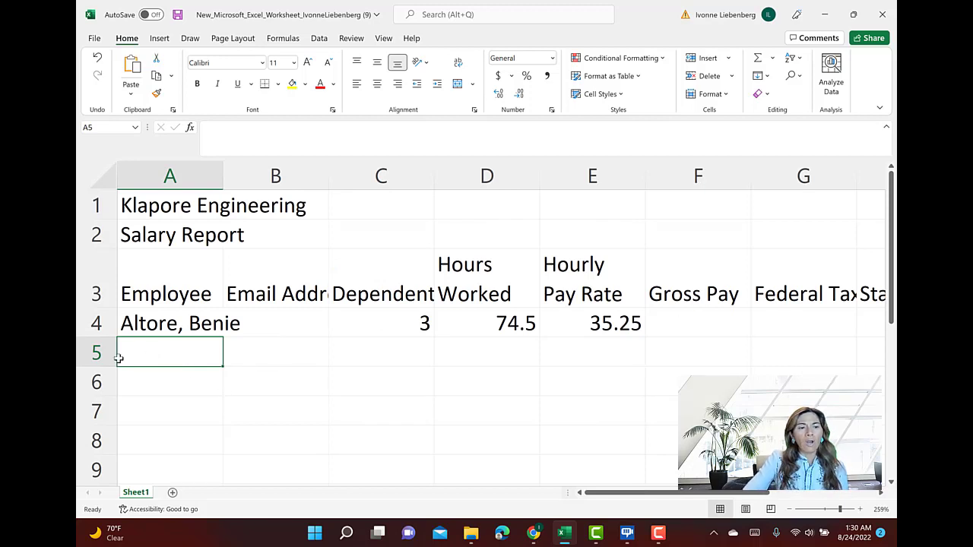
{"action": "left_click_drag", "start_coordinate": [96, 353], "coordinate": [90, 433]}
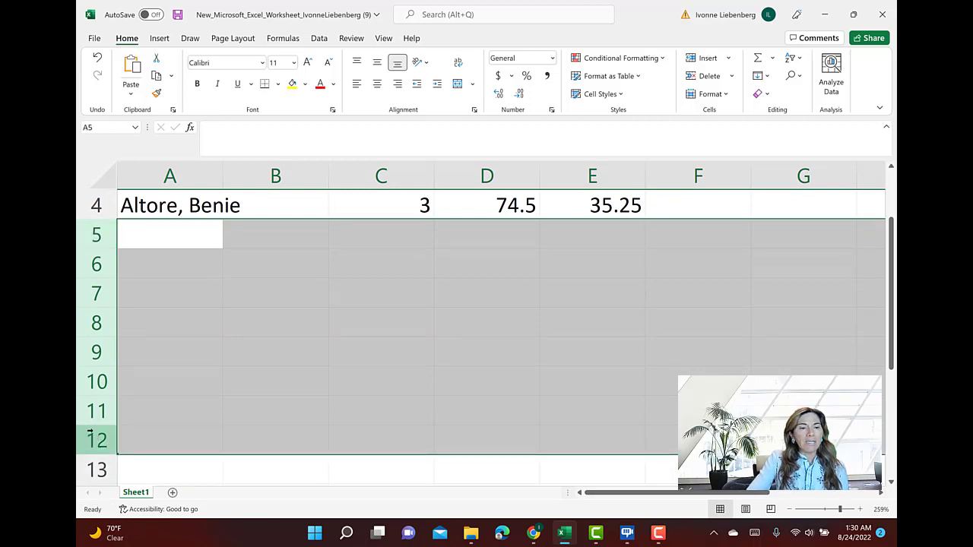
{"action": "scroll", "coordinate": [90, 432], "scroll_direction": "up", "scroll_amount": 1}
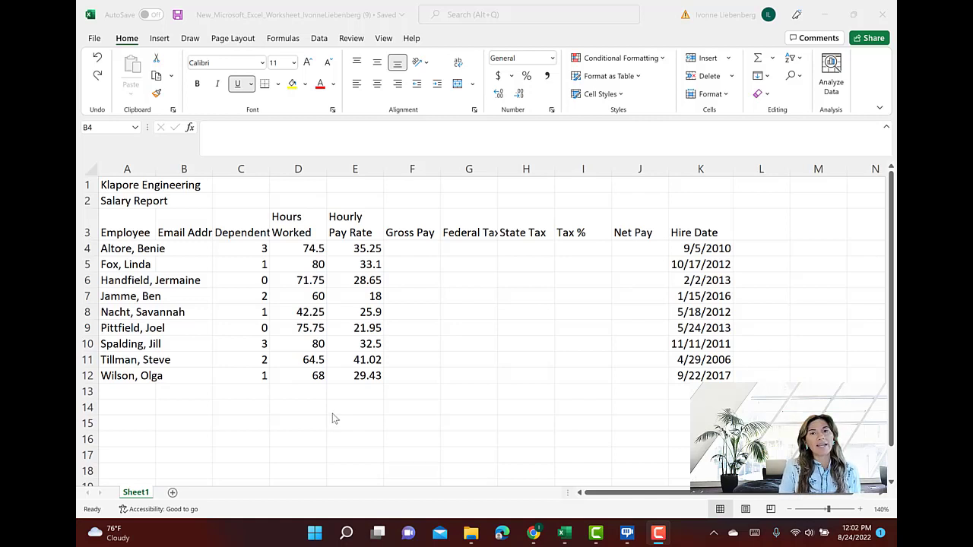
Switch to the MindTap textbook in Chrome and examine Figure 2–4 for the email address entries
{"action": "mouse_move", "coordinate": [533, 529]}
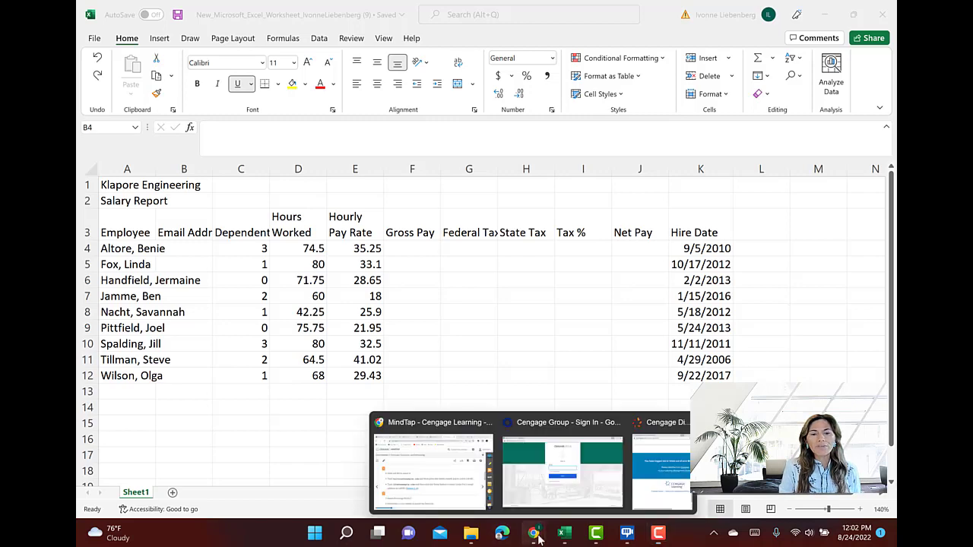
{"action": "left_click", "coordinate": [456, 471]}
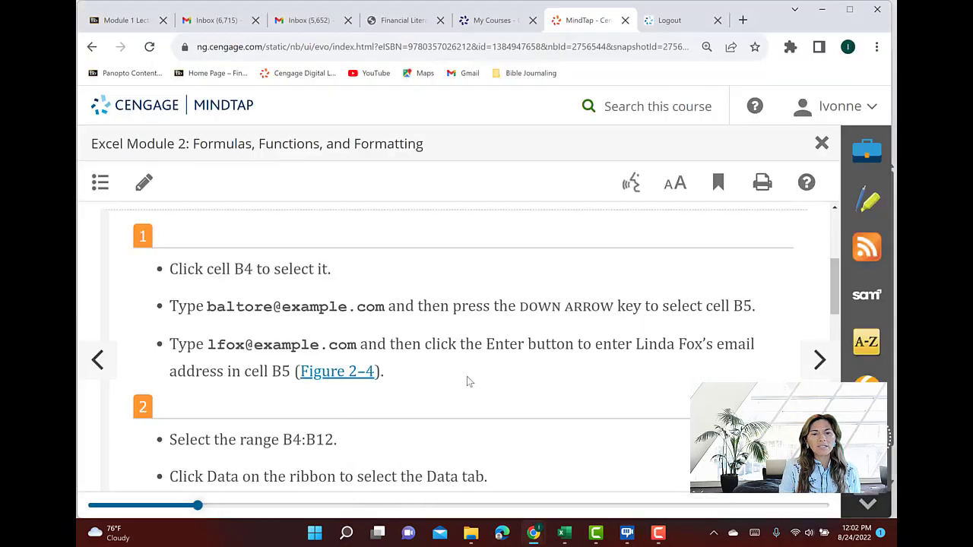
{"action": "left_click", "coordinate": [344, 375]}
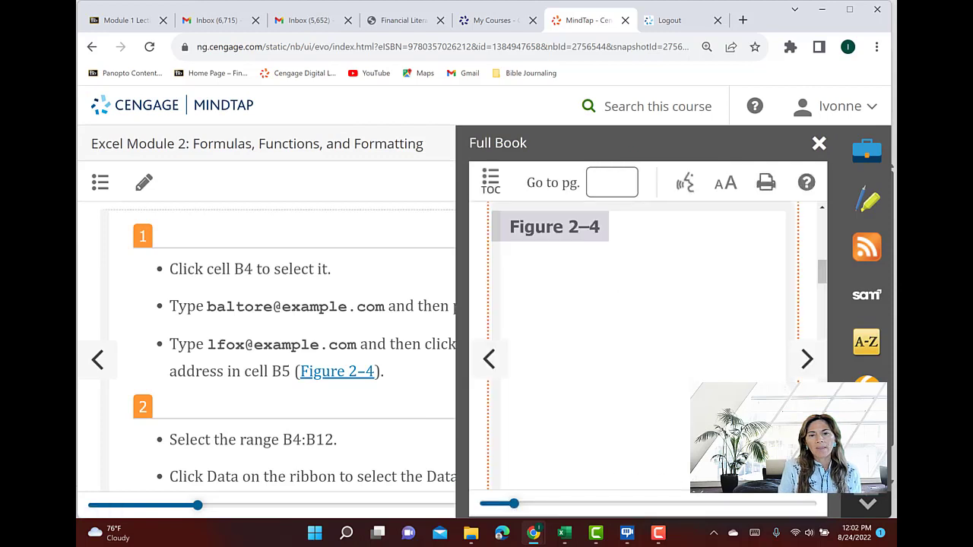
{"action": "scroll", "coordinate": [637, 250], "scroll_direction": "down", "scroll_amount": 3}
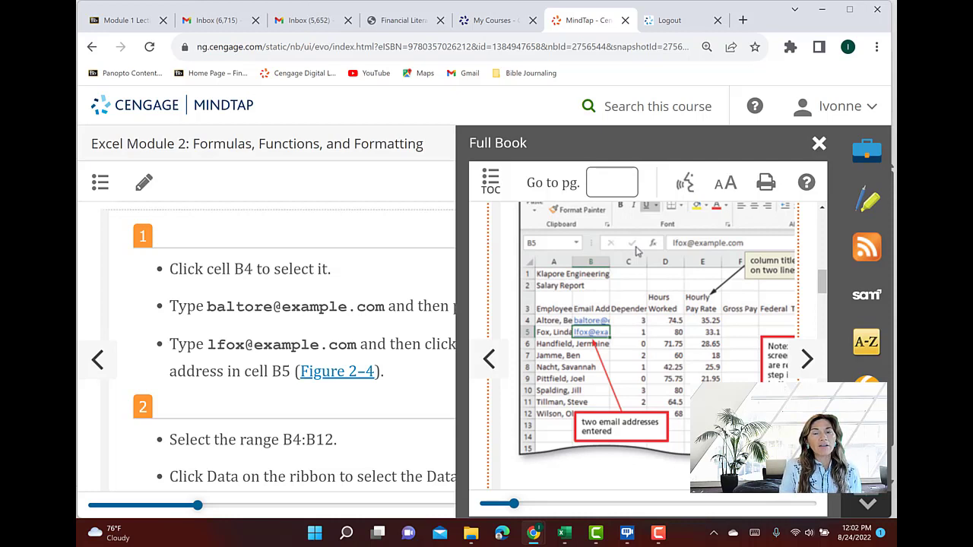
Switch back to the Excel workbook and enter the first employee's email address in cell B4
{"action": "left_click", "coordinate": [564, 534]}
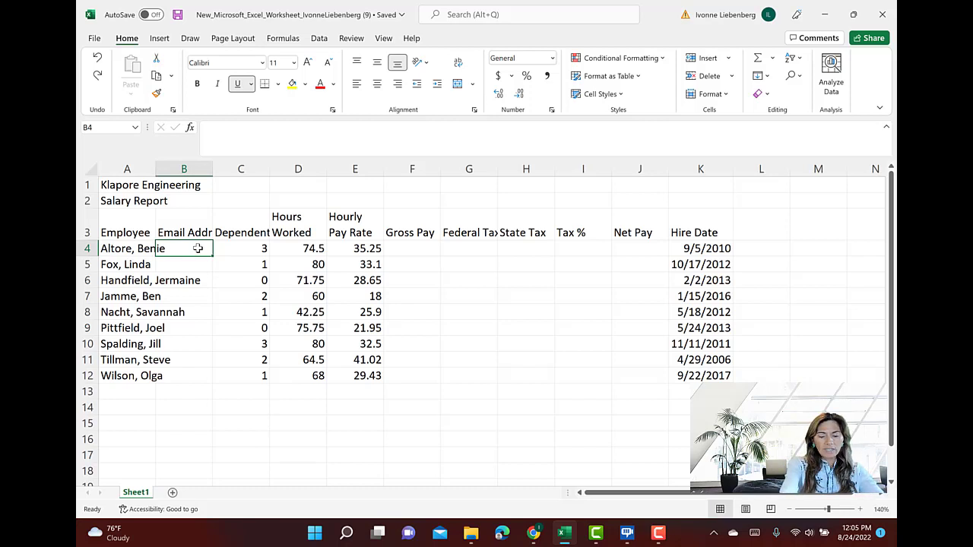
{"action": "type", "text": "balt"}
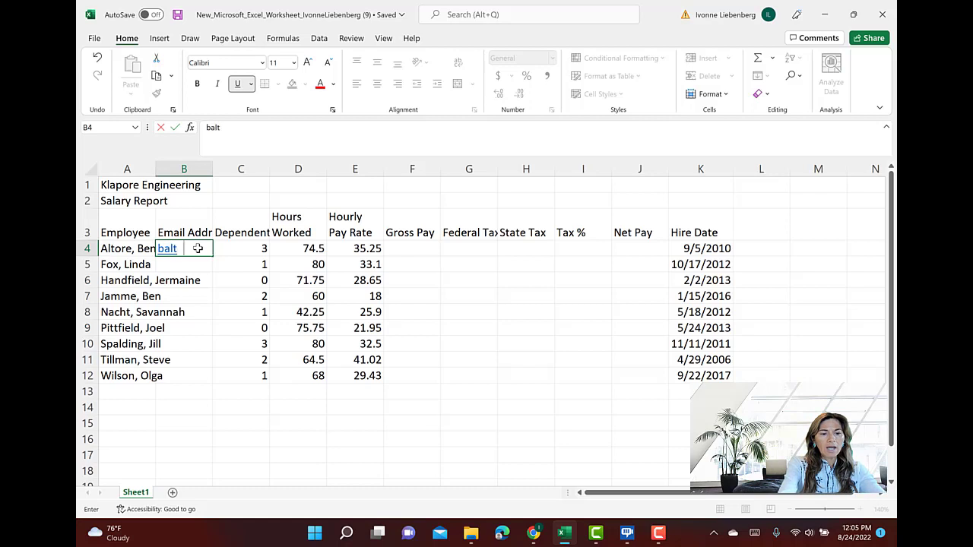
{"action": "type", "text": "ore@ex"}
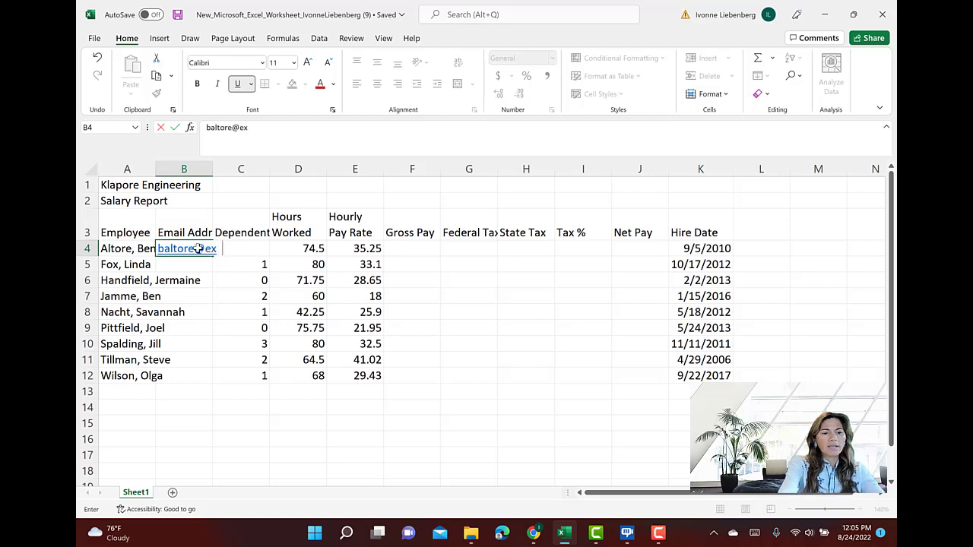
{"action": "type", "text": "ample.com"}
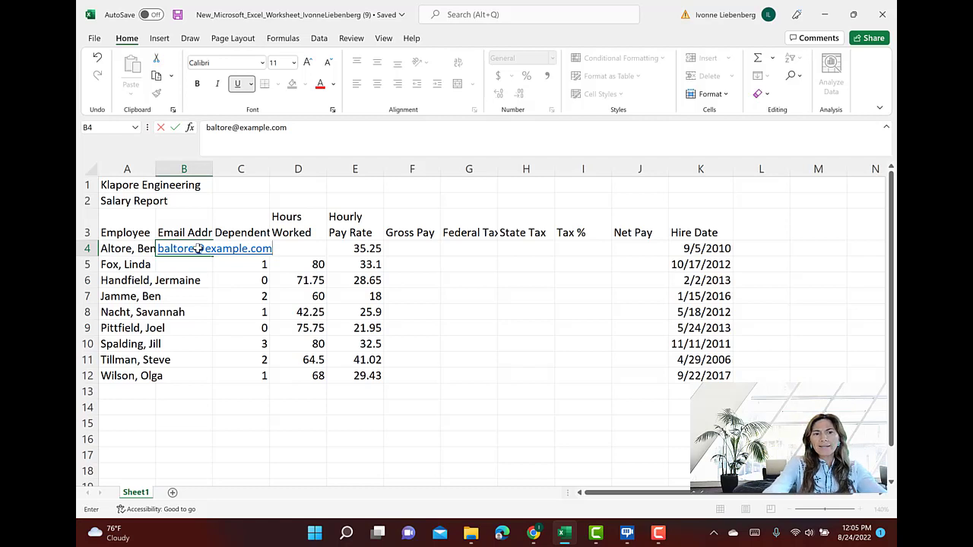
{"action": "key", "text": "Return"}
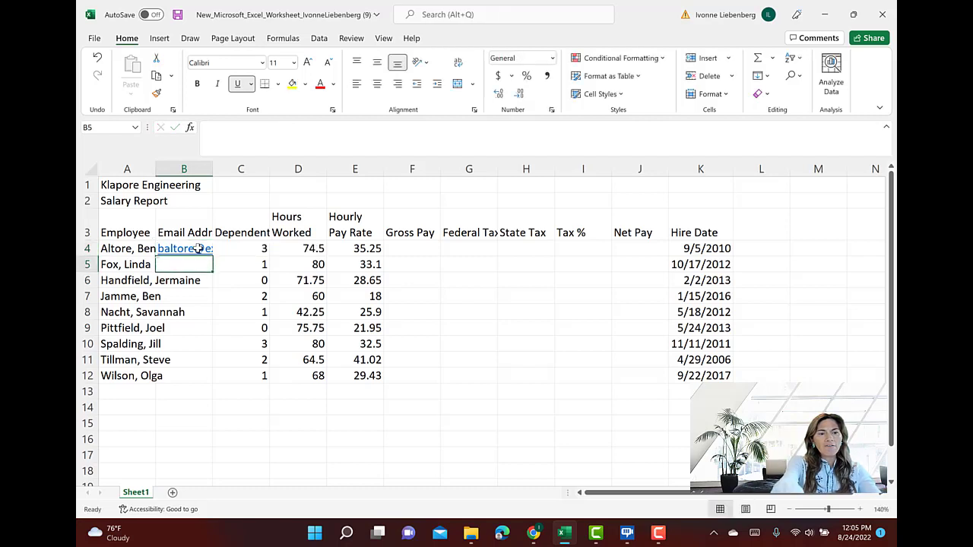
Enter the second employee's email address in cell B5
{"action": "type", "text": "lf"}
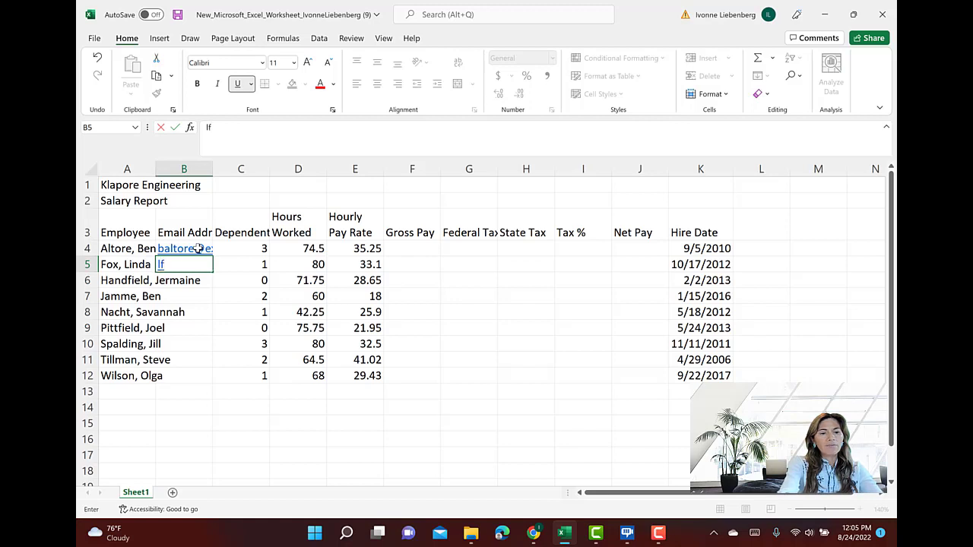
{"action": "type", "text": "ox@example/"}
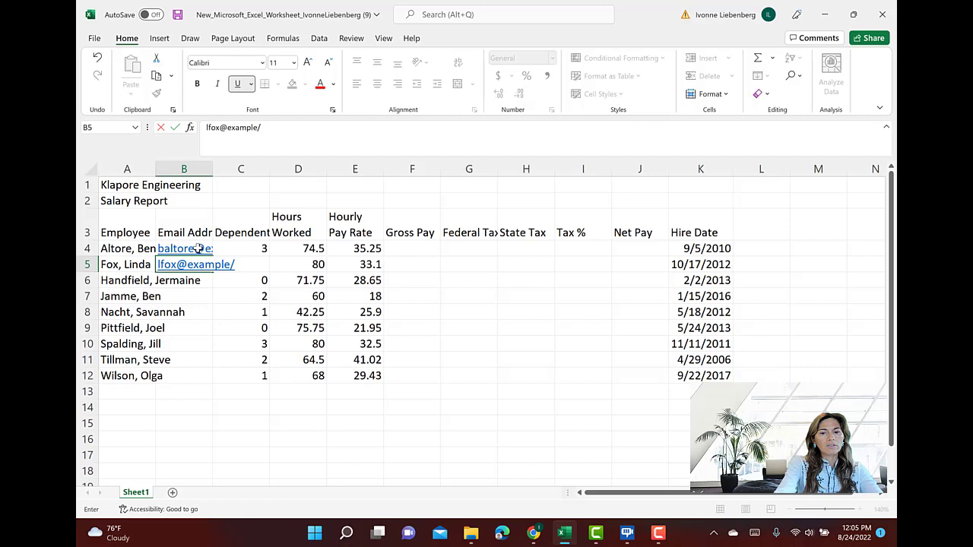
{"action": "key", "text": "BackSpace"}
{"action": "type", "text": ".com"}
{"action": "key", "text": "Return"}
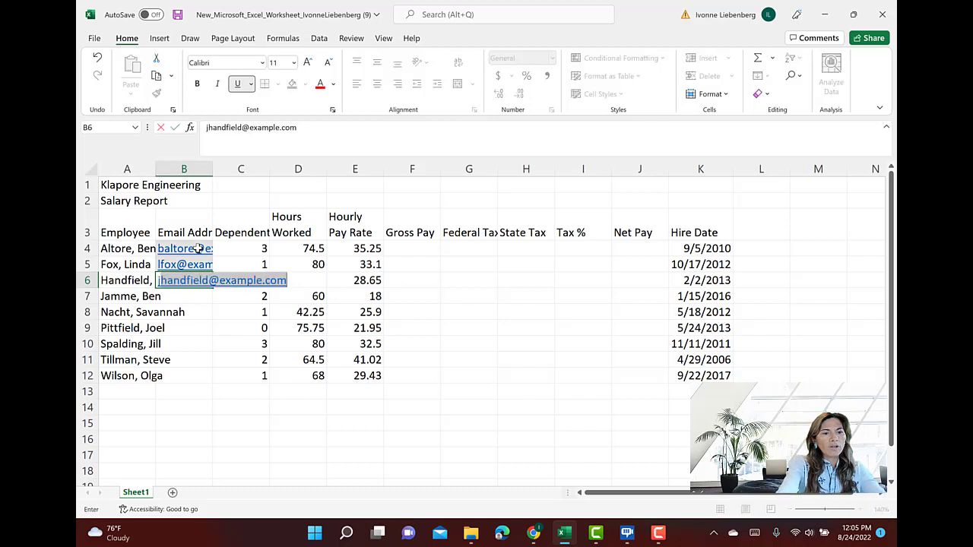
Try entering the third employee's email in B6 with the suggested addresses down to B12, and undo both the fill and the entry
{"action": "type", "text": "jhandfield@example.com"}
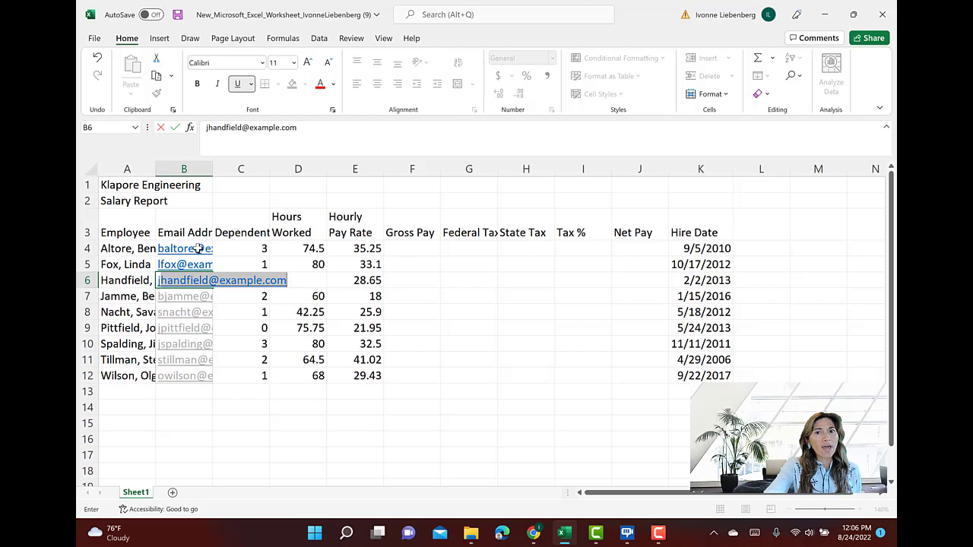
{"action": "key", "text": "Return"}
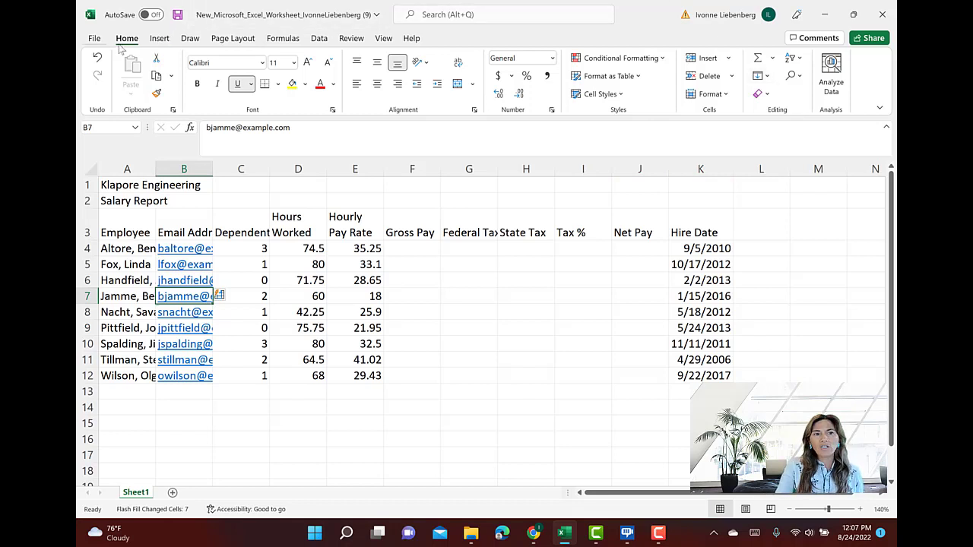
{"action": "left_click", "coordinate": [98, 58]}
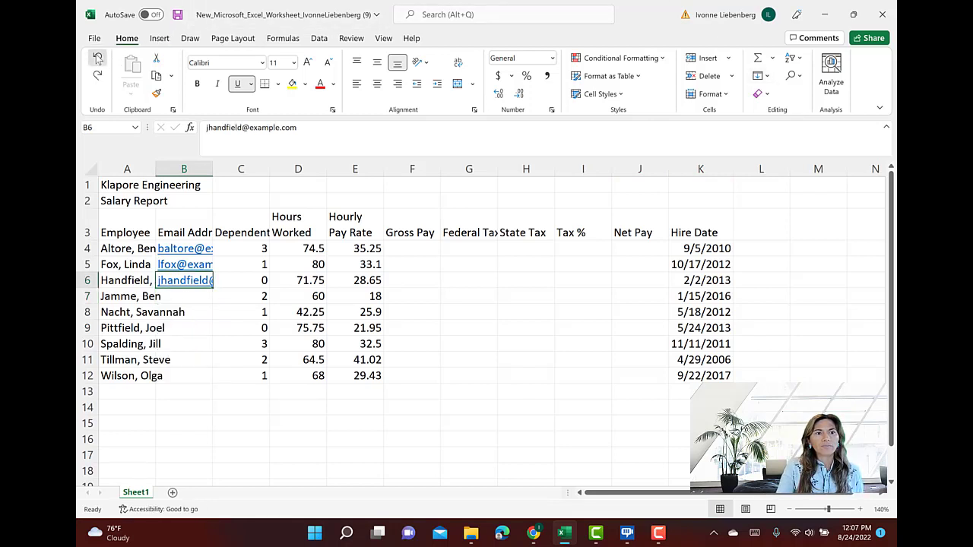
{"action": "left_click", "coordinate": [98, 58]}
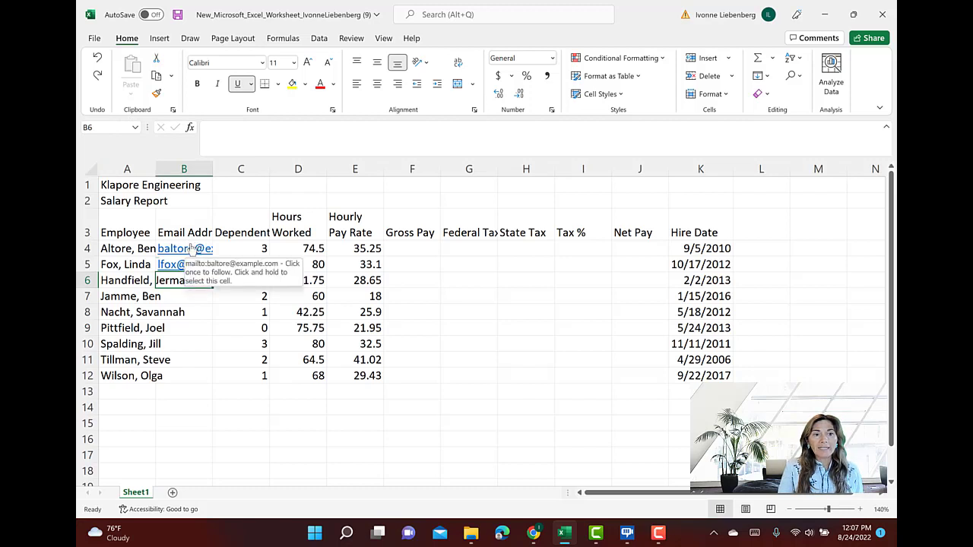
Use Flash Fill on the range B4:B12 to complete the remaining employees' email addresses
{"action": "left_click_drag", "start_coordinate": [191, 240], "coordinate": [180, 375]}
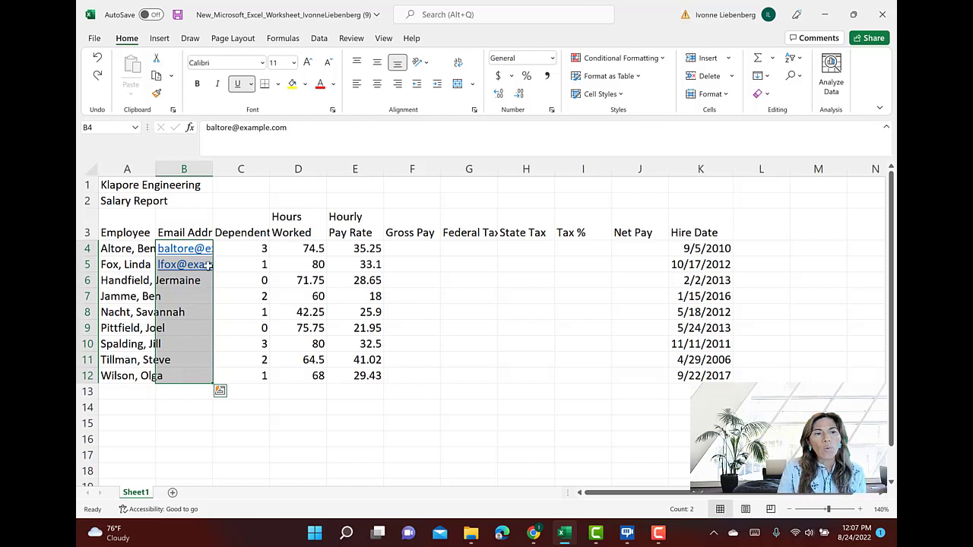
{"action": "left_click", "coordinate": [320, 41]}
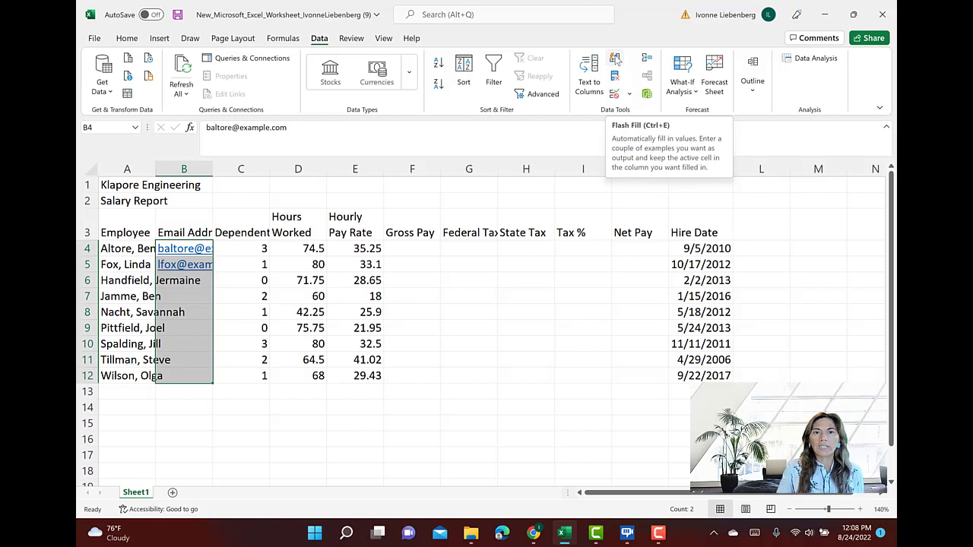
{"action": "left_click", "coordinate": [616, 60]}
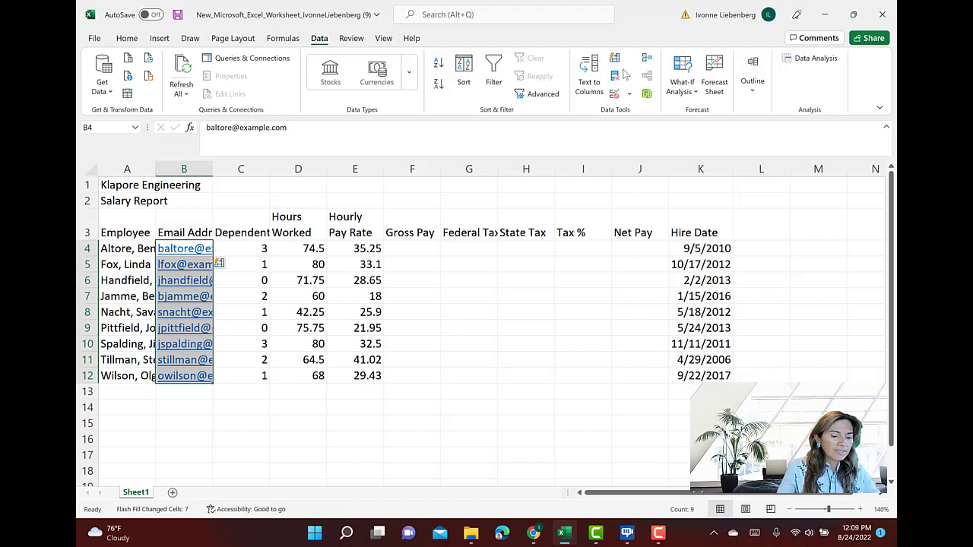
Enter the summary row labels Totals in cell A13 and Highest in cell A14, below the employee names
{"action": "left_click", "coordinate": [133, 395]}
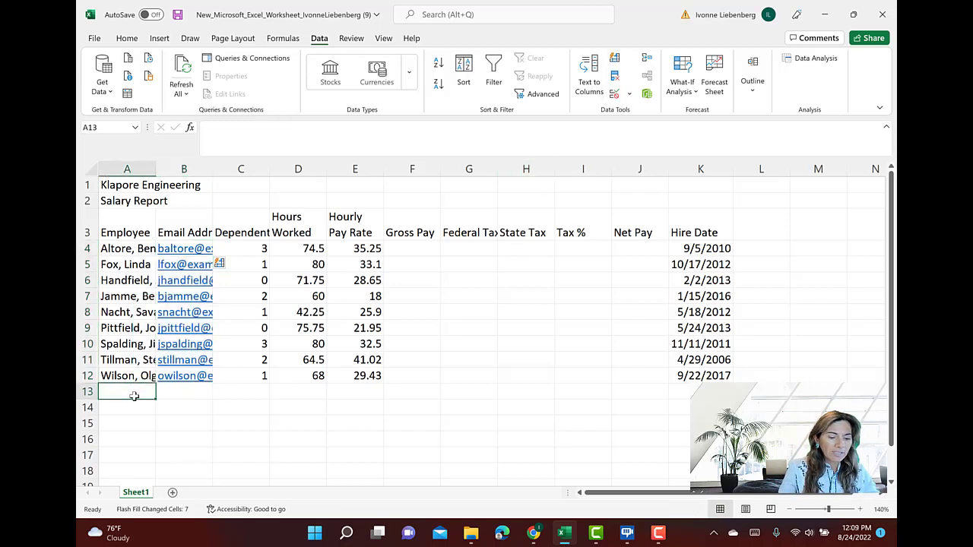
{"action": "type", "text": "Totals"}
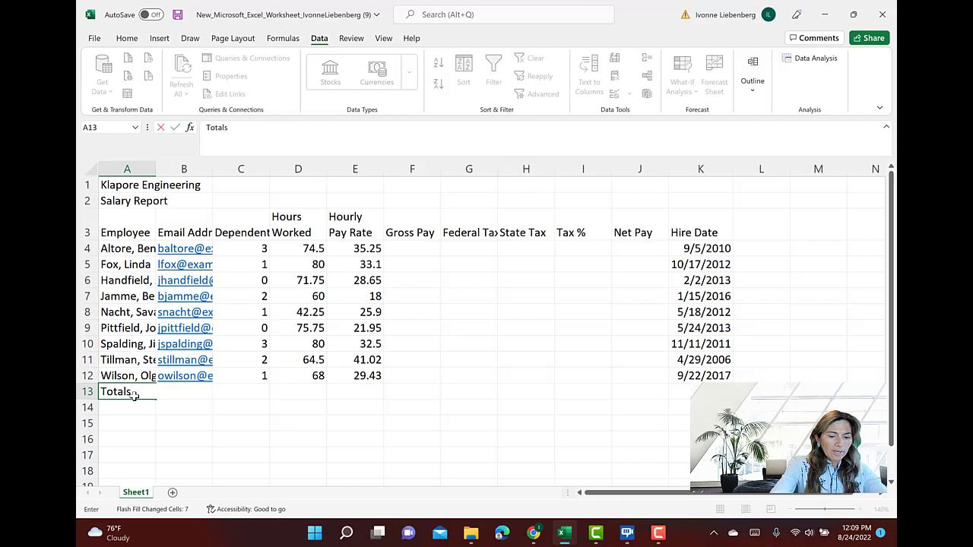
{"action": "key", "text": "Return"}
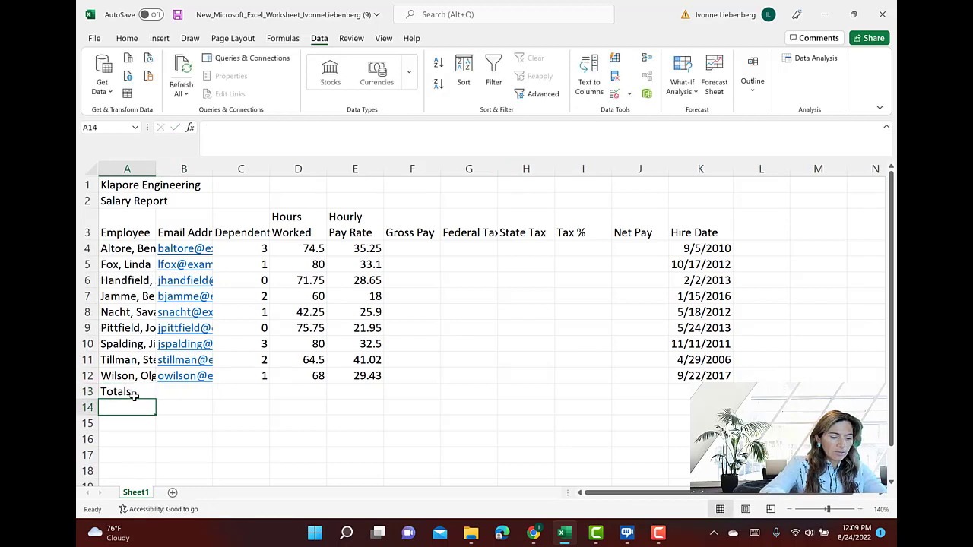
{"action": "type", "text": "Hihs"}
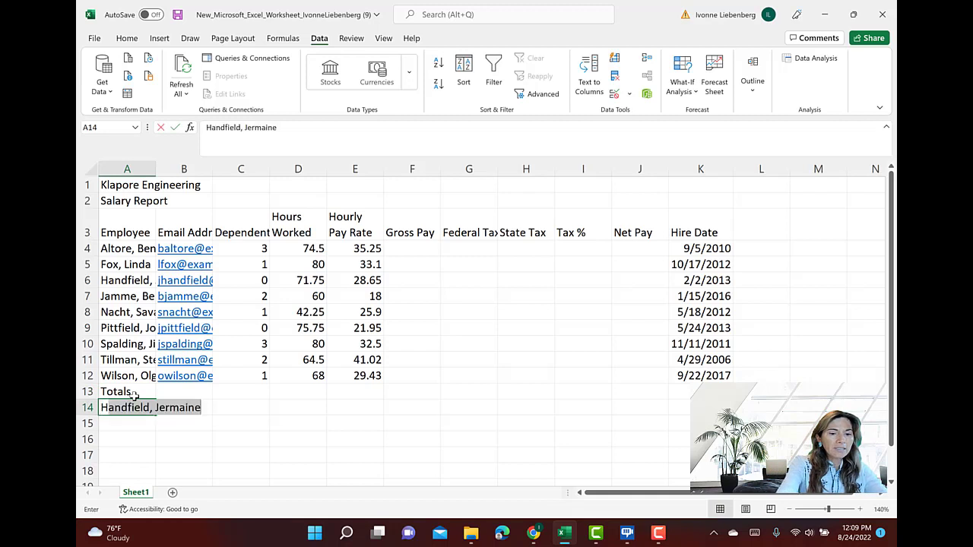
{"action": "key", "text": "BackSpace"}
{"action": "key", "text": "BackSpace"}
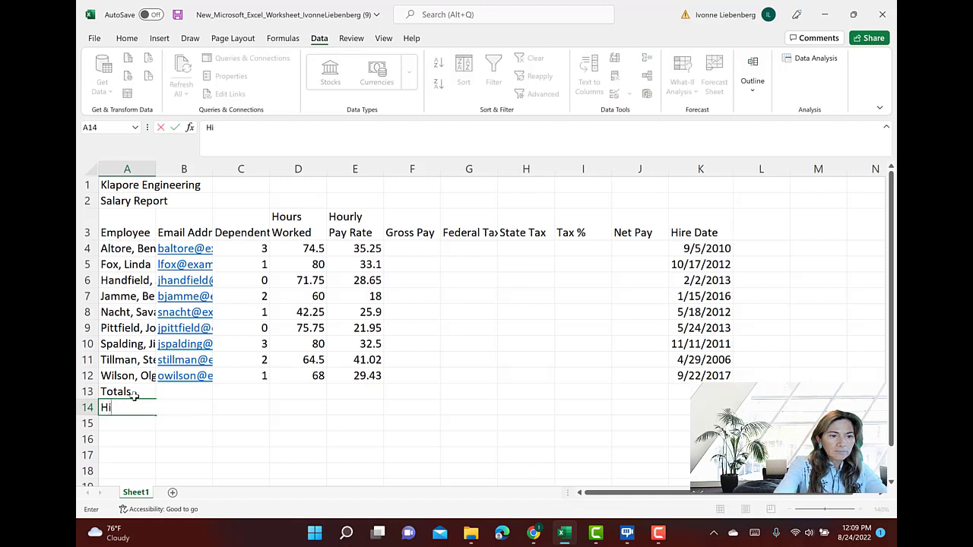
{"action": "type", "text": "ghest"}
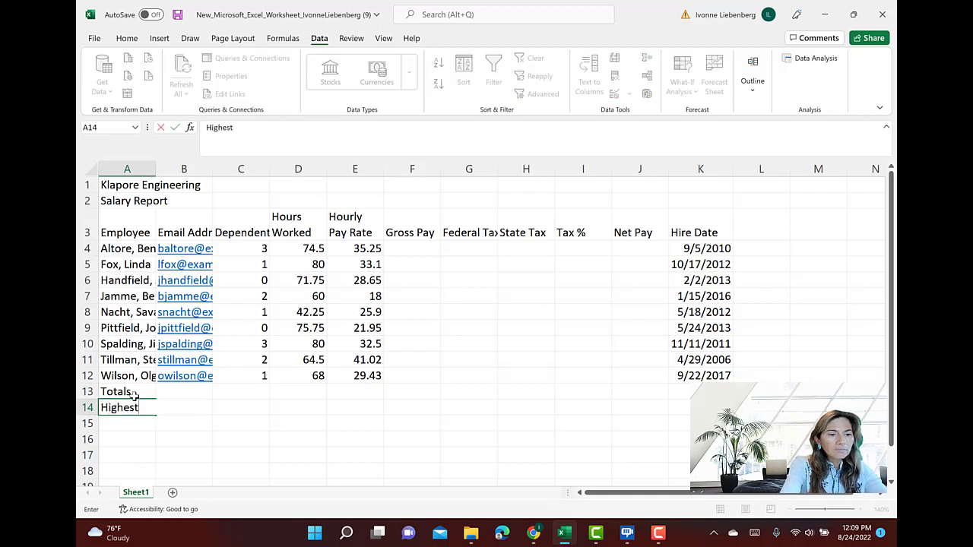
{"action": "key", "text": "ctrl+Return"}
{"action": "key", "text": "Return"}
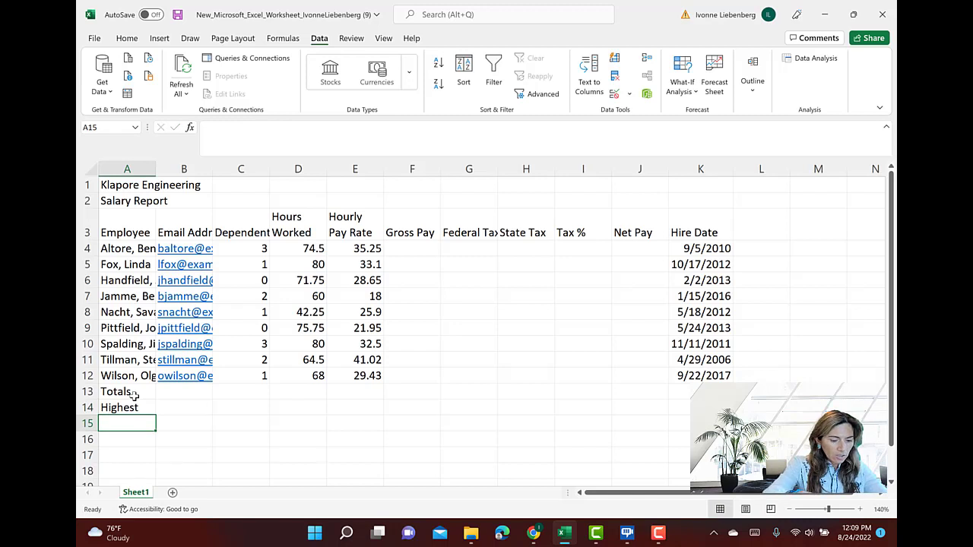
Enter the summary row labels Lowest in cell A15 and Average in cell A16
{"action": "type", "text": "Lowest"}
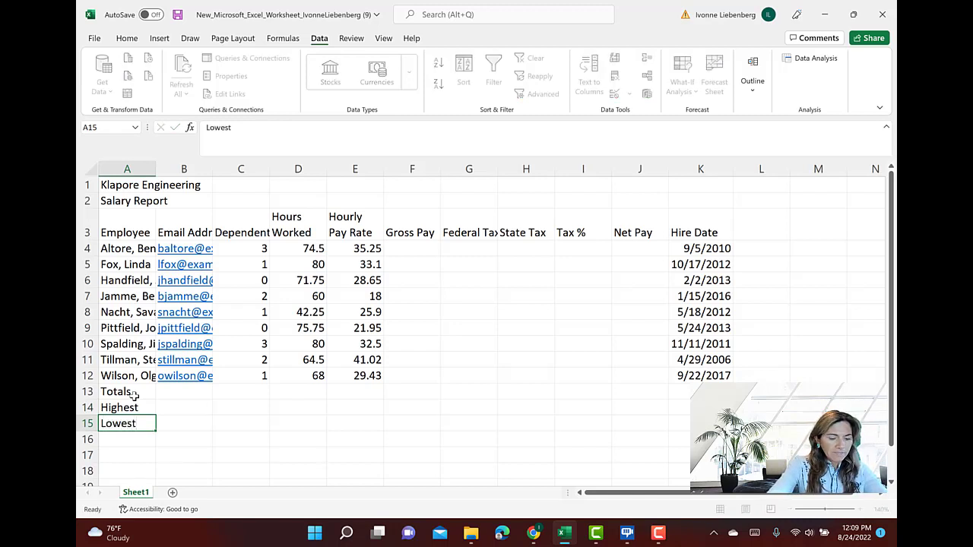
{"action": "key", "text": "Return"}
{"action": "type", "text": "Average"}
{"action": "key", "text": "Return"}
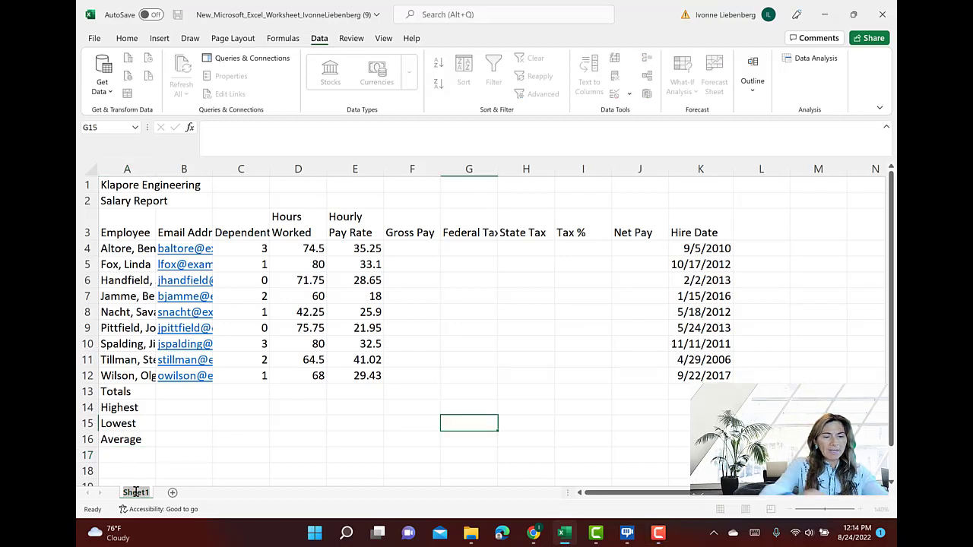
Rename the Sheet1 worksheet as Salary Report
{"action": "type", "text": "Salar"}
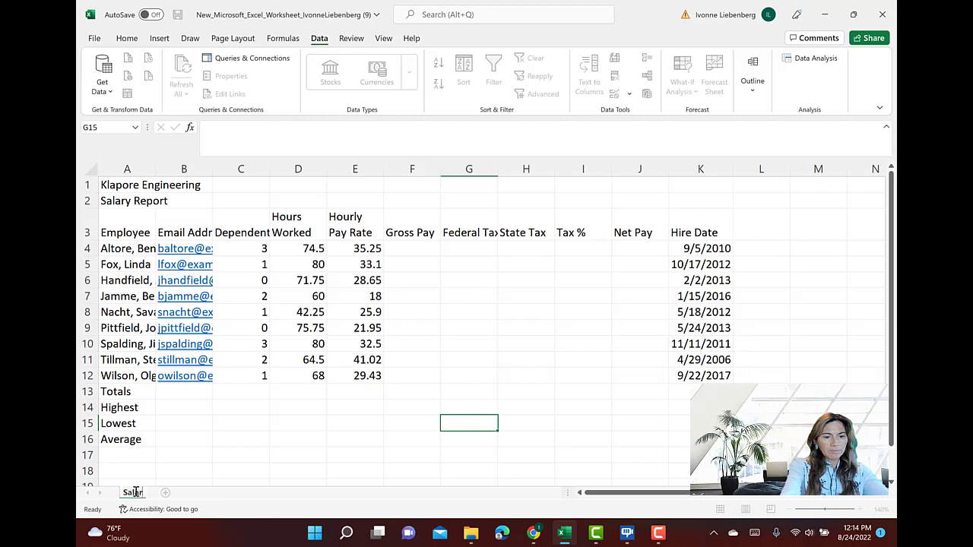
{"action": "type", "text": "y Report"}
{"action": "key", "text": "BackSpace"}
{"action": "key", "text": "BackSpace"}
{"action": "key", "text": "BackSpace"}
{"action": "key", "text": "BackSpace"}
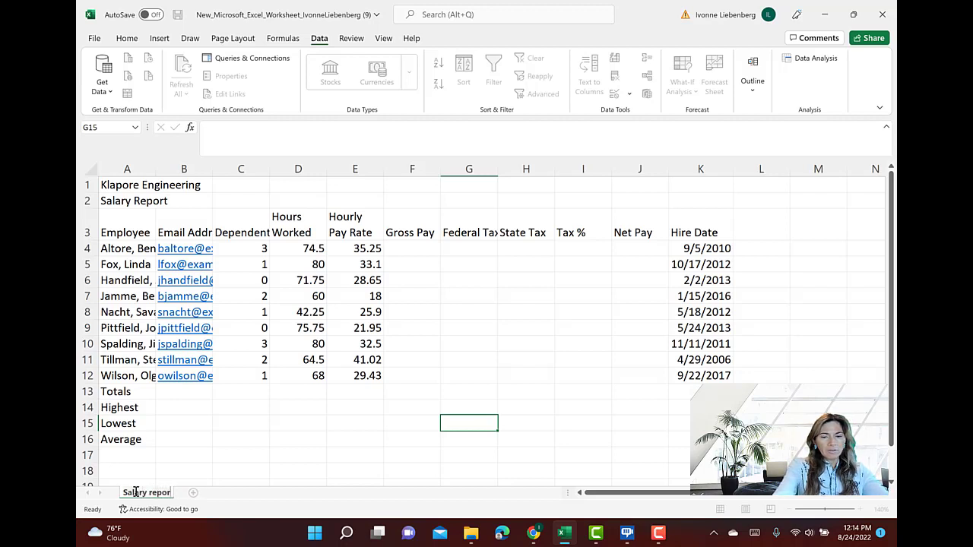
{"action": "key", "text": "BackSpace"}
{"action": "key", "text": "BackSpace"}
{"action": "type", "text": "Report"}
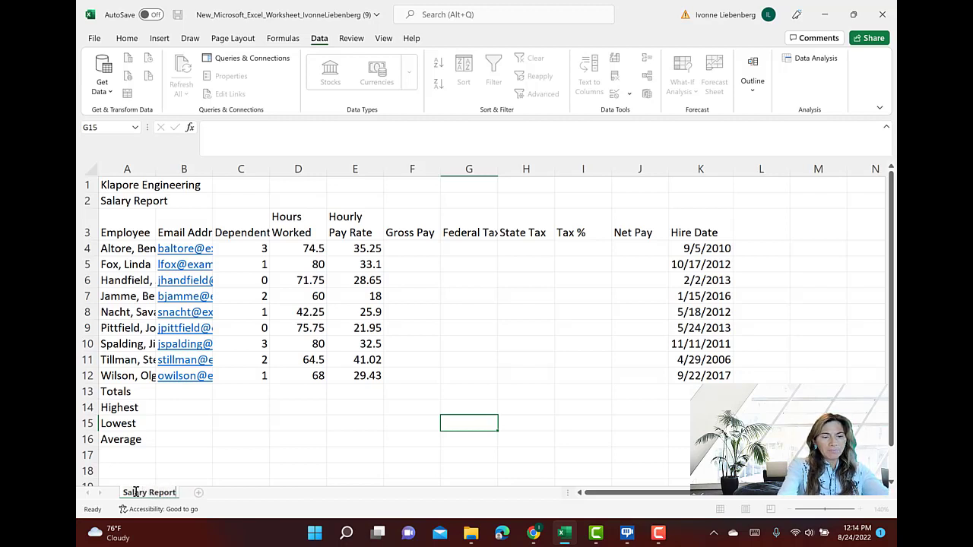
{"action": "key", "text": "Return"}
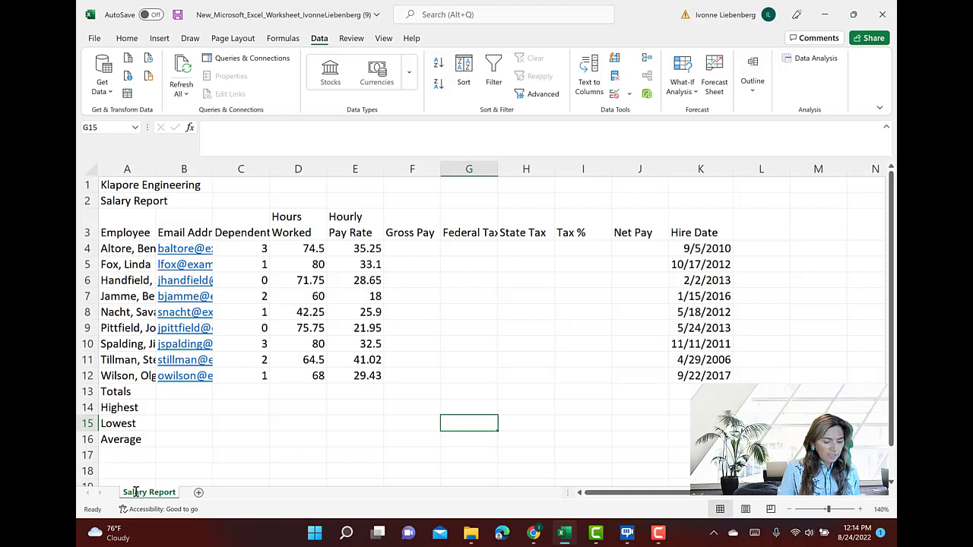
Set the Salary Report sheet's tab color to the theme color Blue, Accent 1
{"action": "right_click", "coordinate": [156, 495]}
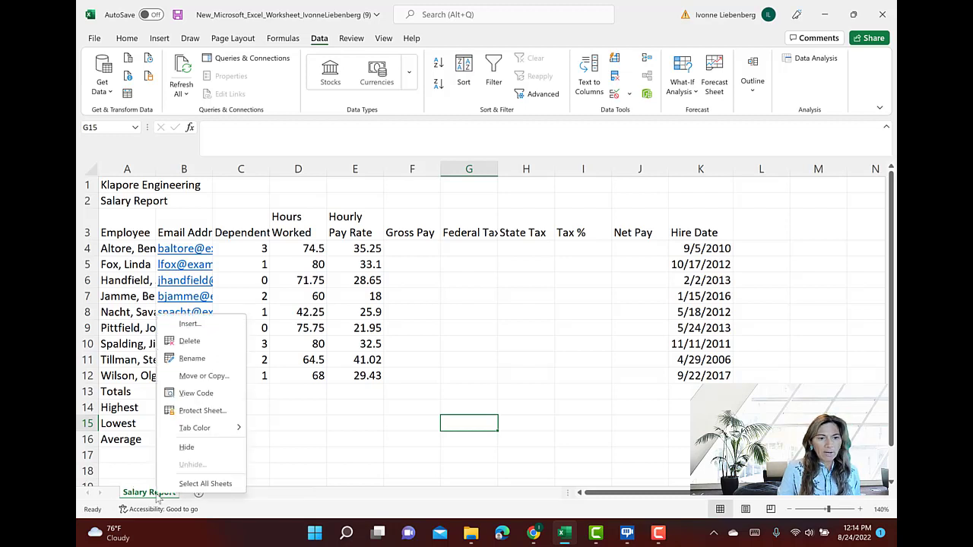
{"action": "mouse_move", "coordinate": [217, 433]}
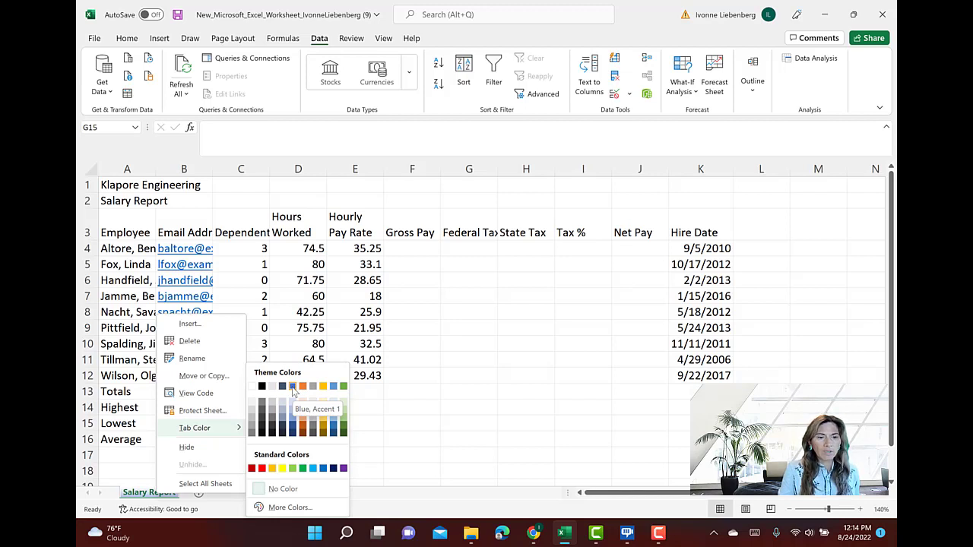
{"action": "left_click", "coordinate": [292, 386]}
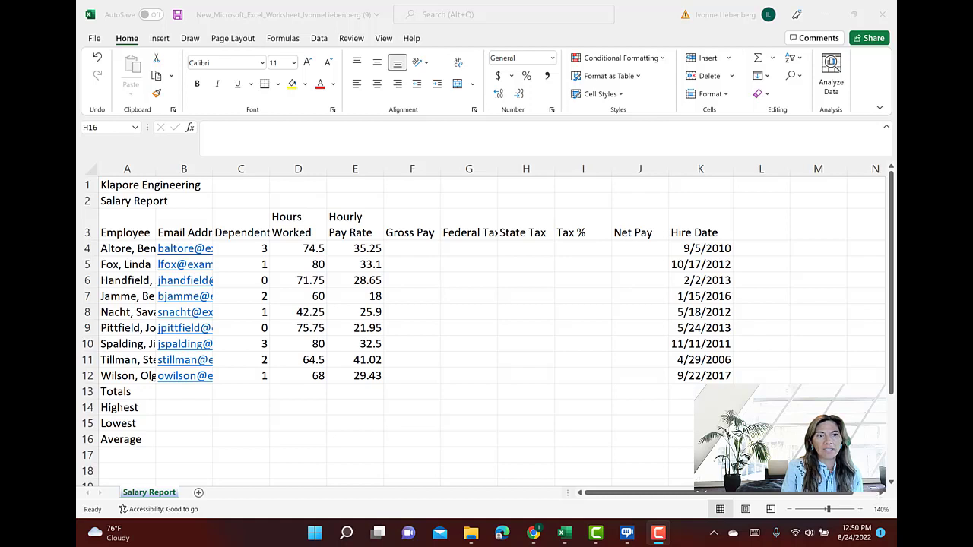
Save the workbook under its existing name
{"action": "left_click", "coordinate": [101, 38]}
{"action": "left_click", "coordinate": [100, 40]}
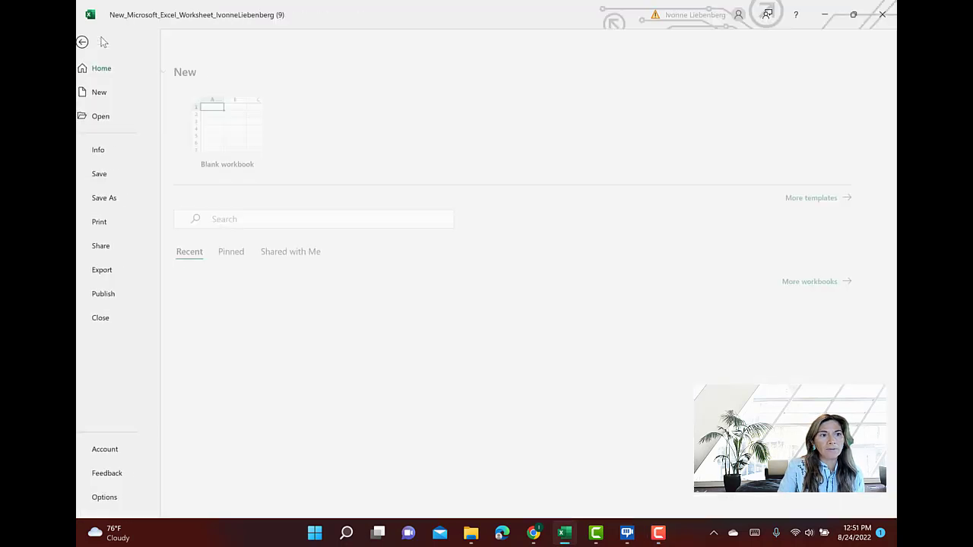
{"action": "left_click", "coordinate": [114, 174]}
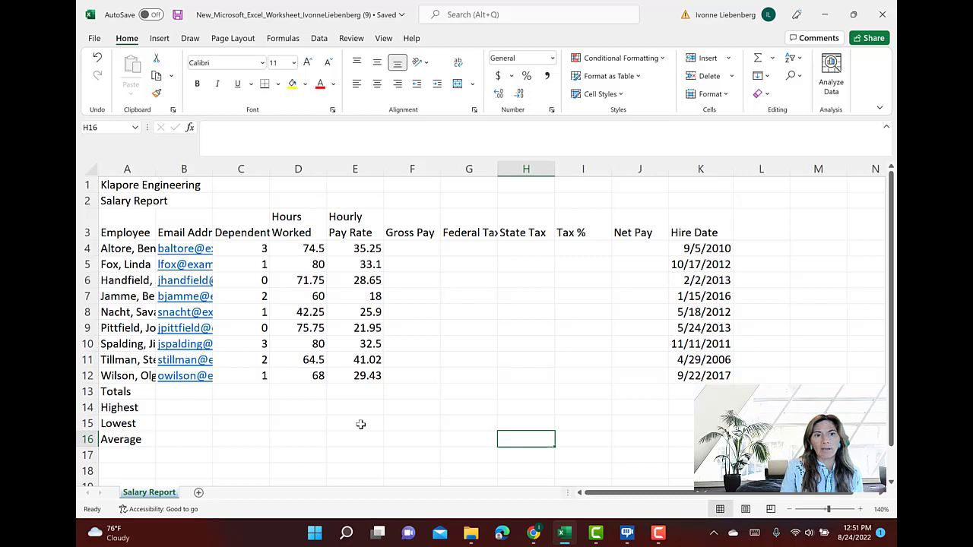
Highlight columns F to J, Gross Pay through Net Pay, and select the first employee's Gross Pay cell F4
{"action": "left_click_drag", "start_coordinate": [420, 167], "coordinate": [639, 167]}
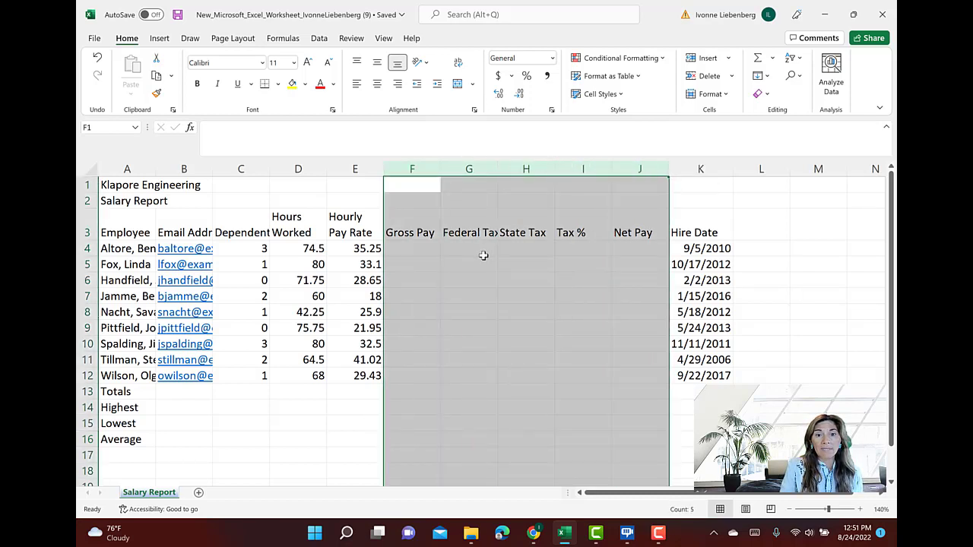
{"action": "left_click", "coordinate": [420, 254]}
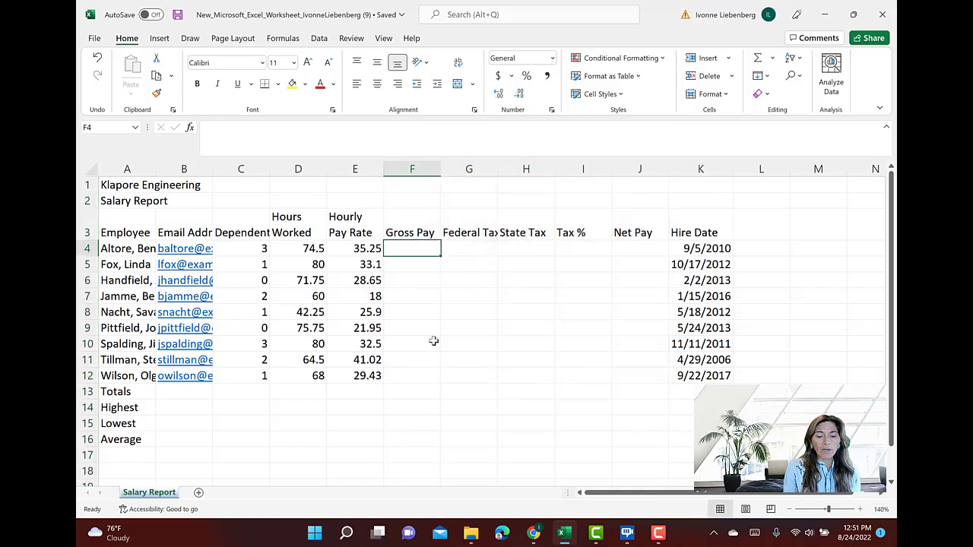
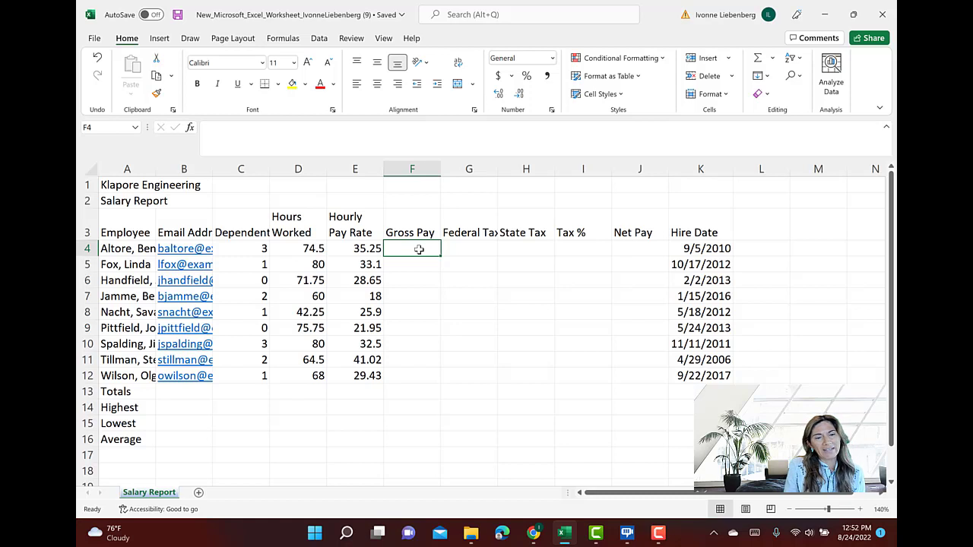
Enter the first employee's Gross Pay in F4 as the constant-value formula =74.5*35.25
{"action": "type", "text": "="}
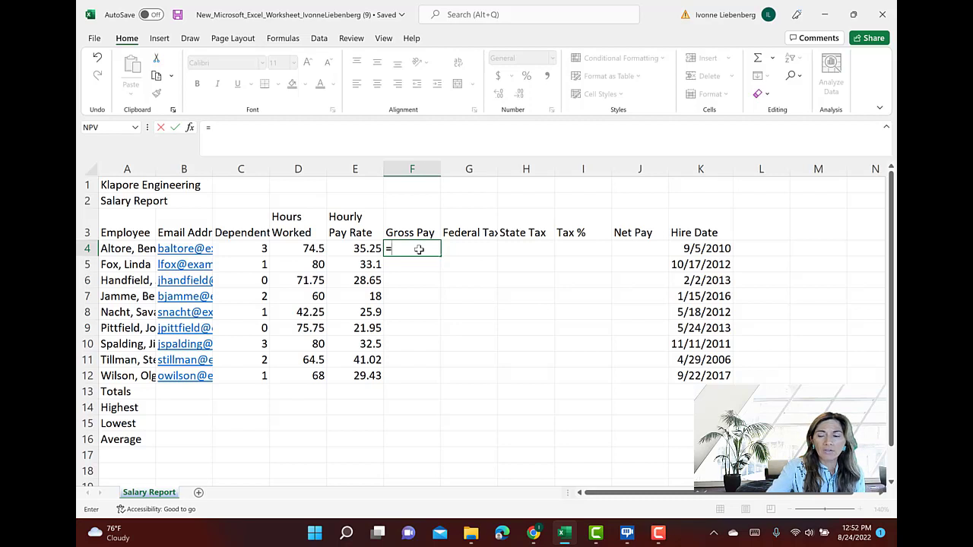
{"action": "type", "text": "74.5"}
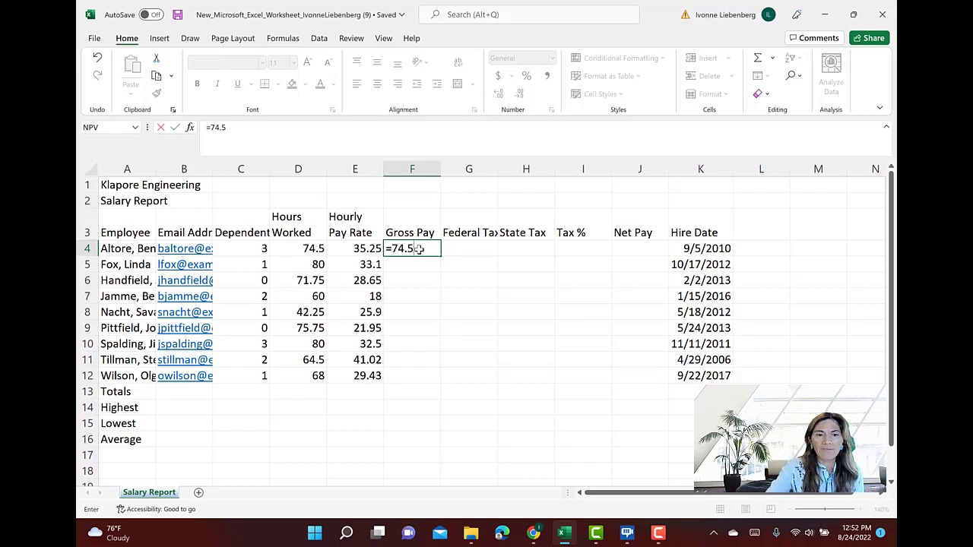
{"action": "type", "text": "*"}
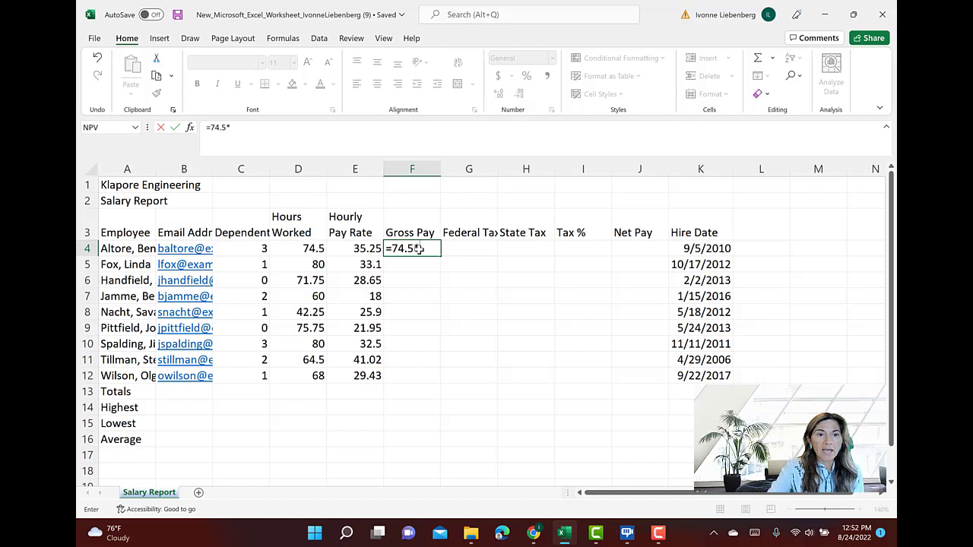
{"action": "type", "text": "35"}
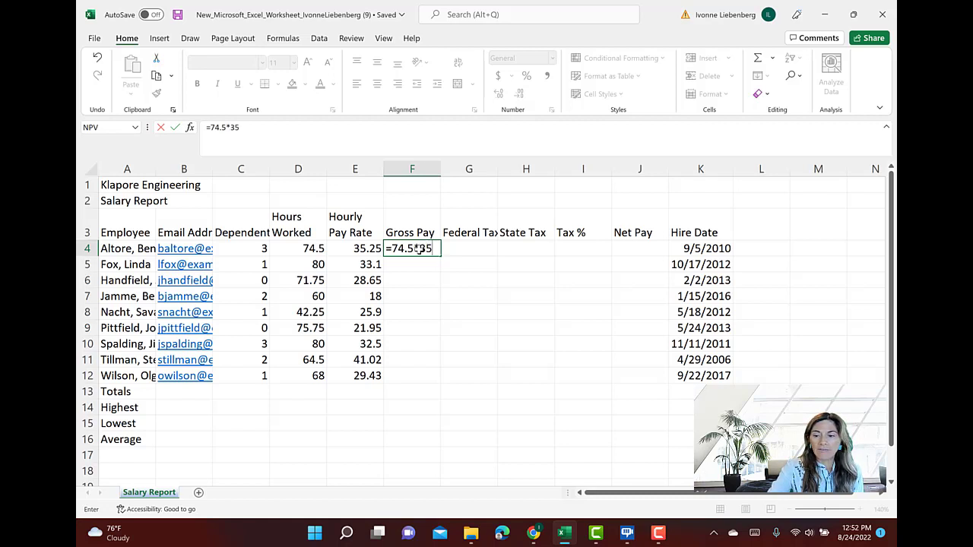
{"action": "type", "text": ".25"}
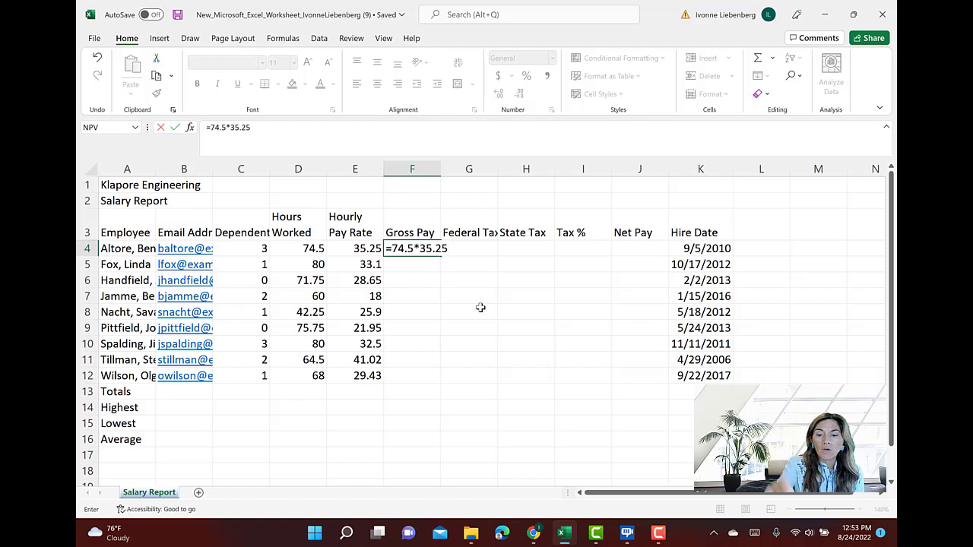
{"action": "key", "text": "Return"}
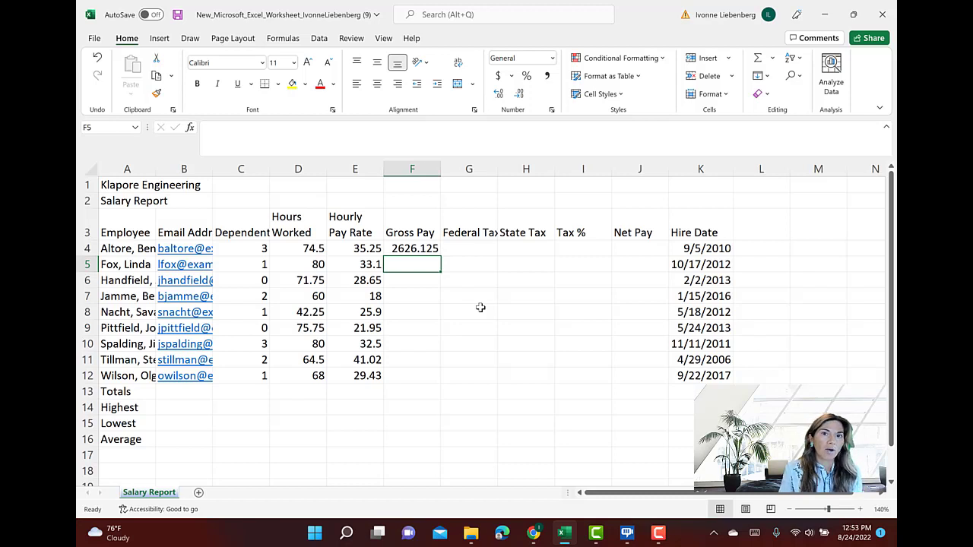
Set the first employee's Hours Worked in D4 to 80 to test the constant-value formula, and undo the change
{"action": "left_click", "coordinate": [310, 248]}
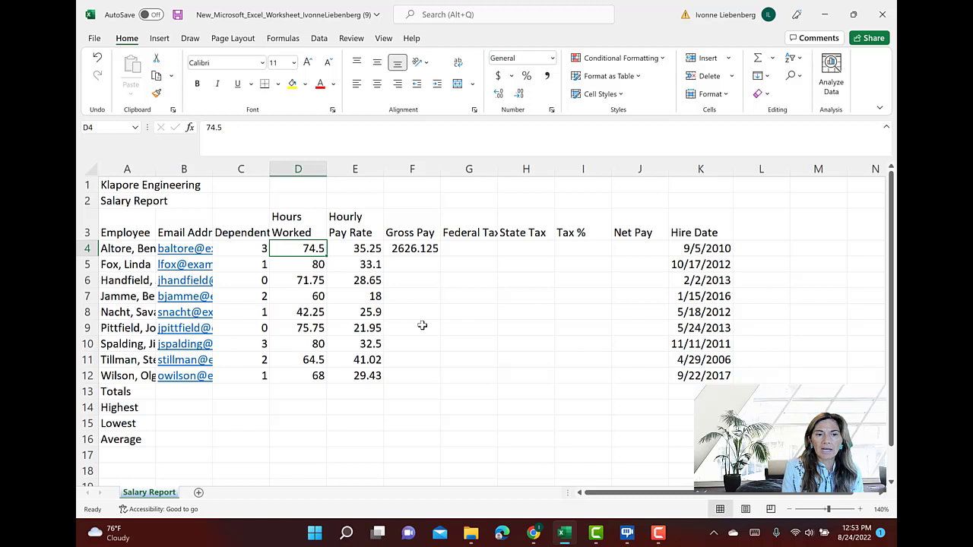
{"action": "type", "text": "80"}
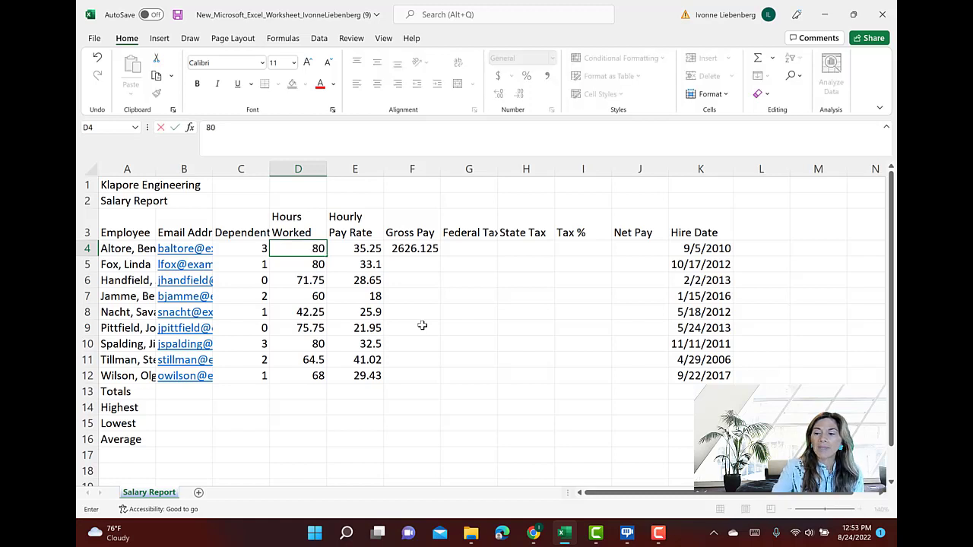
{"action": "key", "text": "Return"}
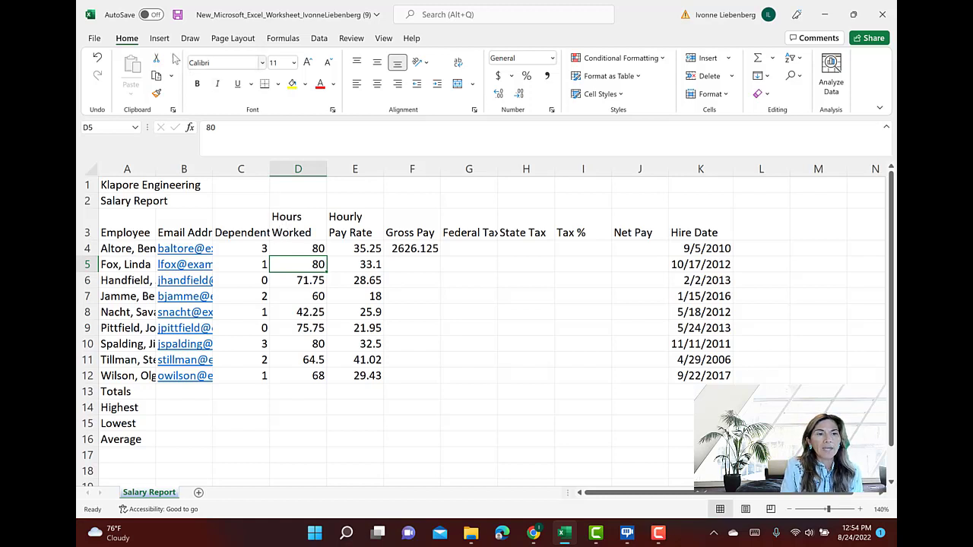
{"action": "left_click", "coordinate": [98, 58]}
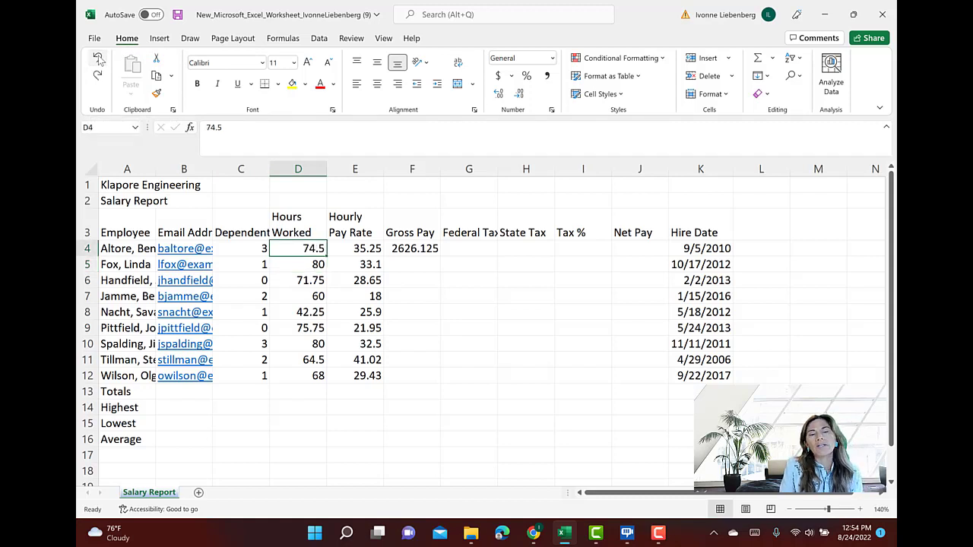
Replace the Gross Pay formula in F4 with the cell-reference formula =D4*E4
{"action": "left_click", "coordinate": [422, 248]}
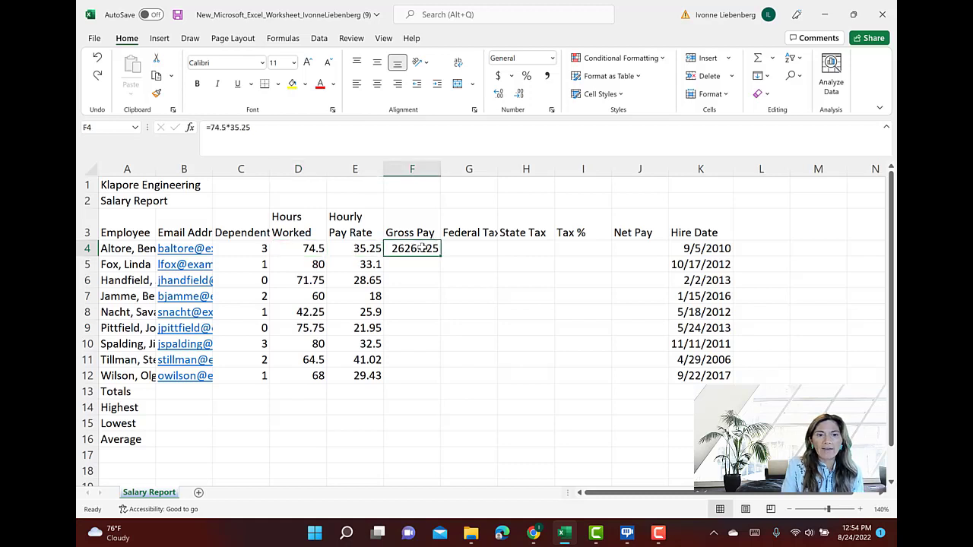
{"action": "key", "text": "Delete"}
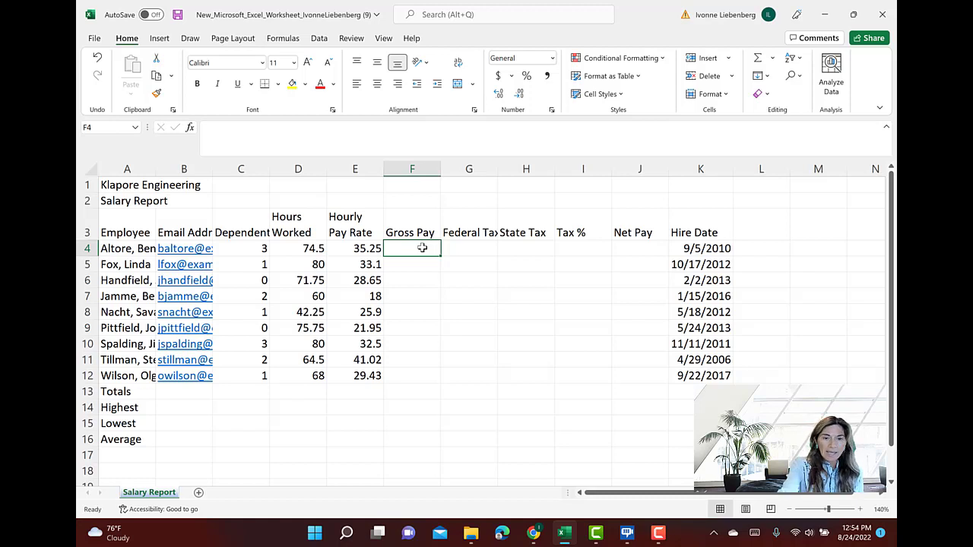
{"action": "type", "text": "="}
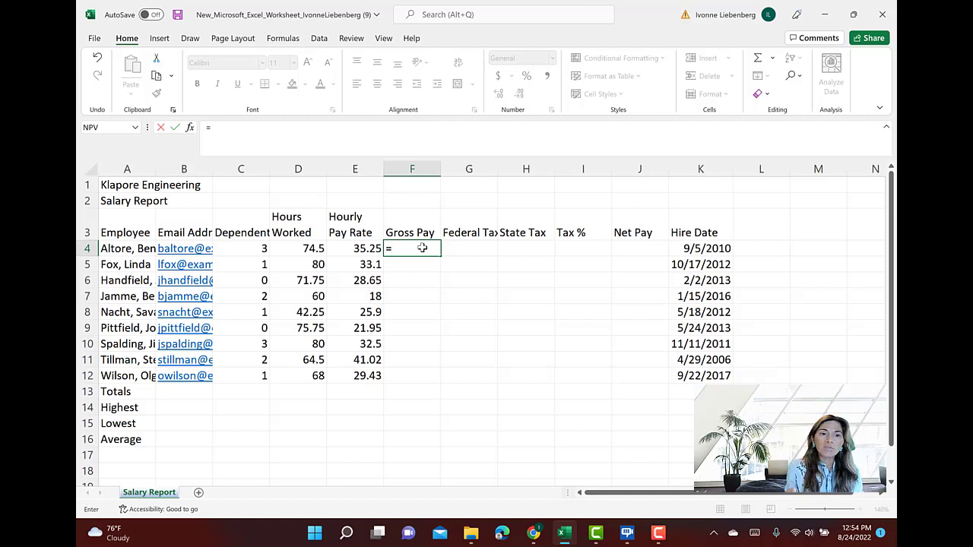
{"action": "type", "text": "d4"}
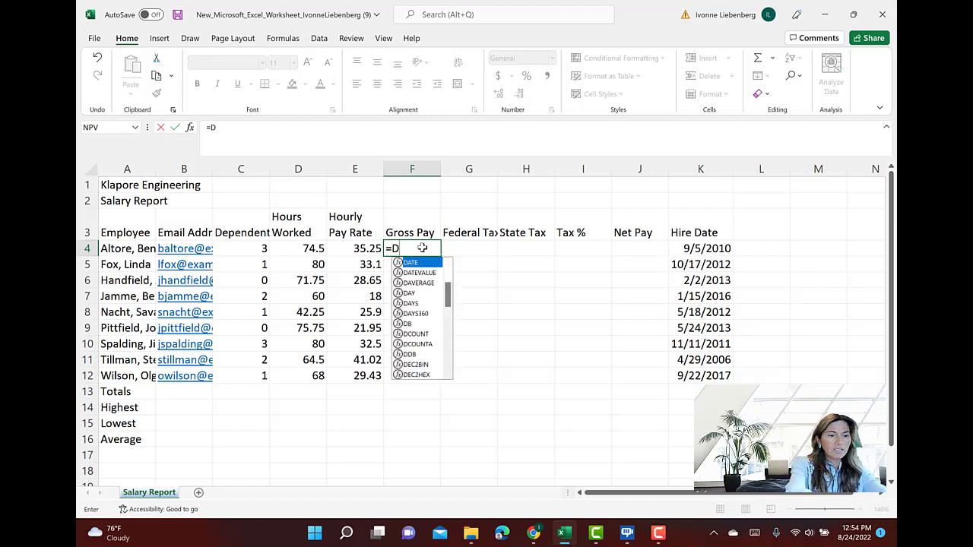
{"action": "type", "text": "*"}
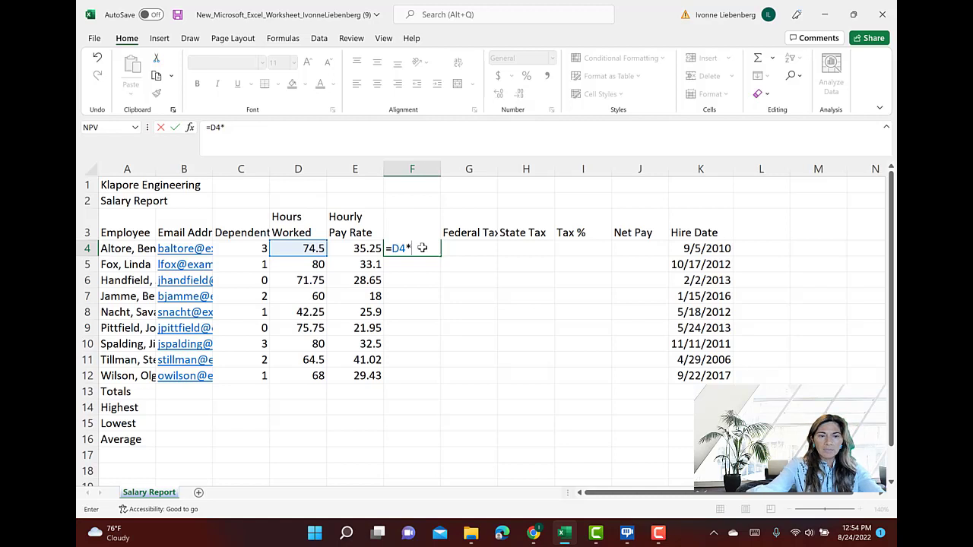
{"action": "type", "text": "e4"}
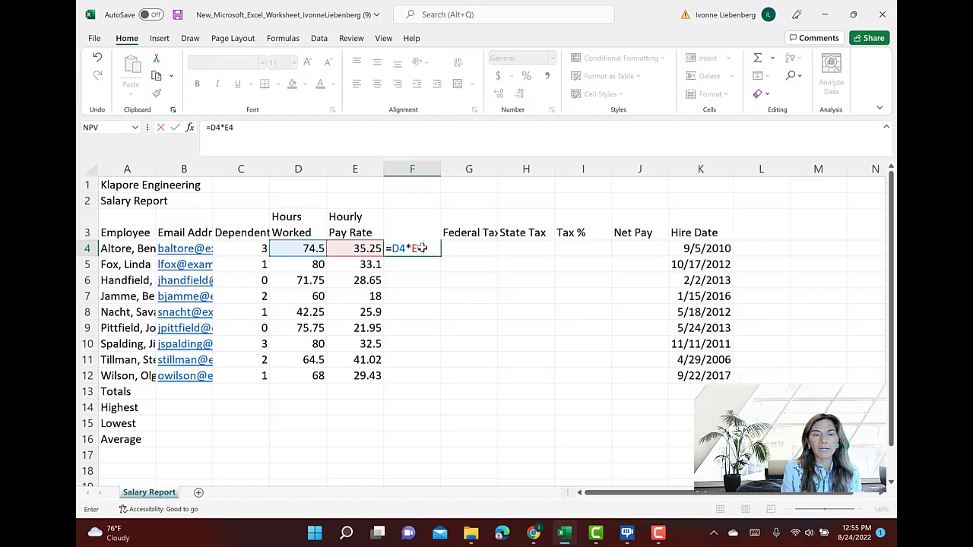
{"action": "key", "text": "Return"}
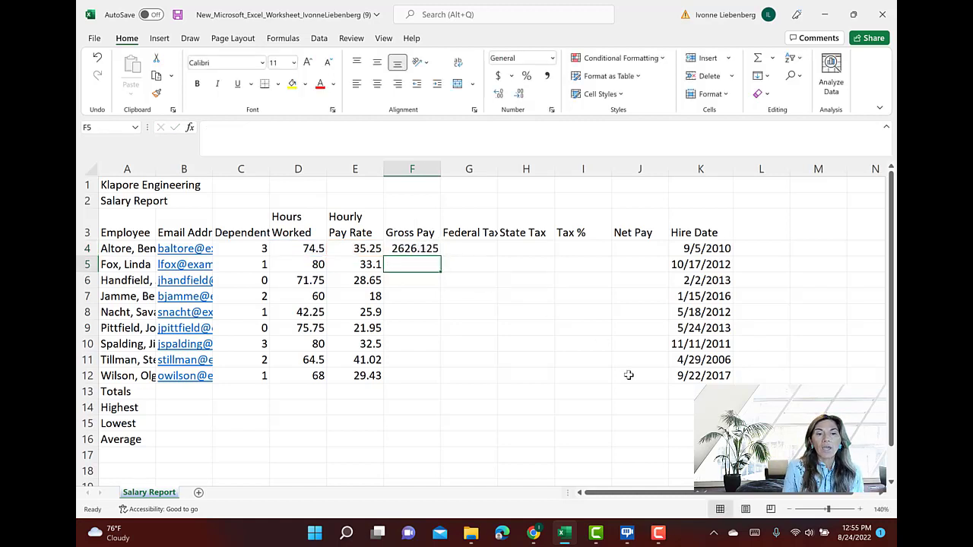
Test the cell-reference Gross Pay formula by setting Hours Worked in D4 to 80, and undo the change
{"action": "left_click", "coordinate": [317, 247]}
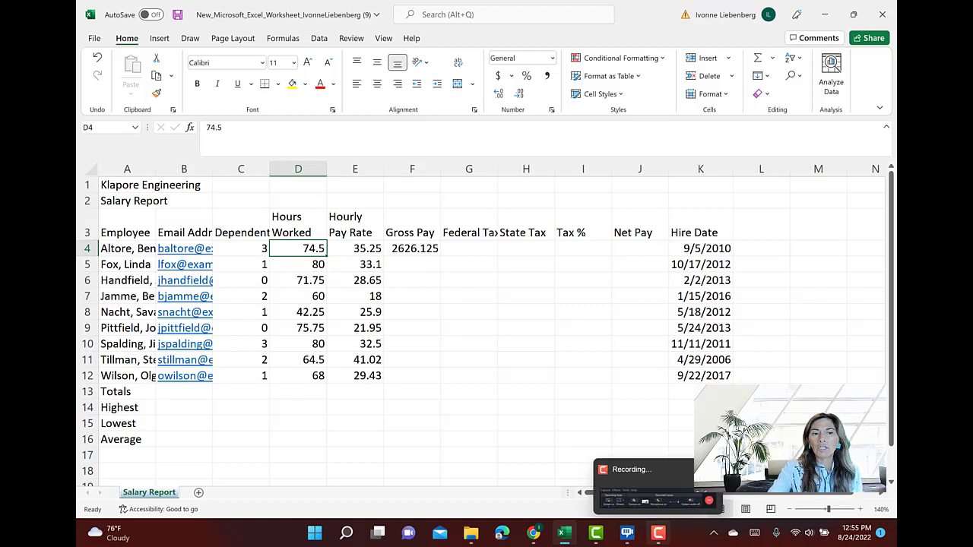
{"action": "type", "text": "80"}
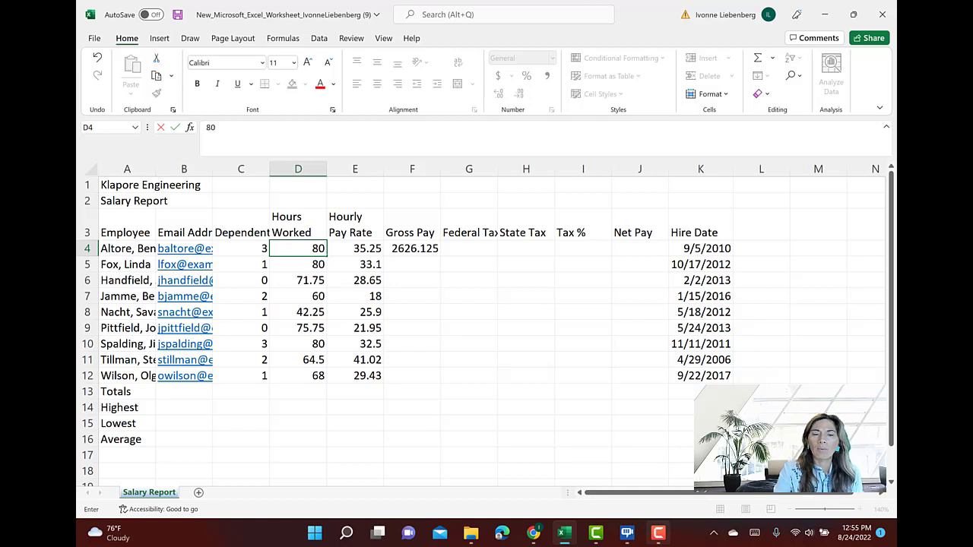
{"action": "key", "text": "Return"}
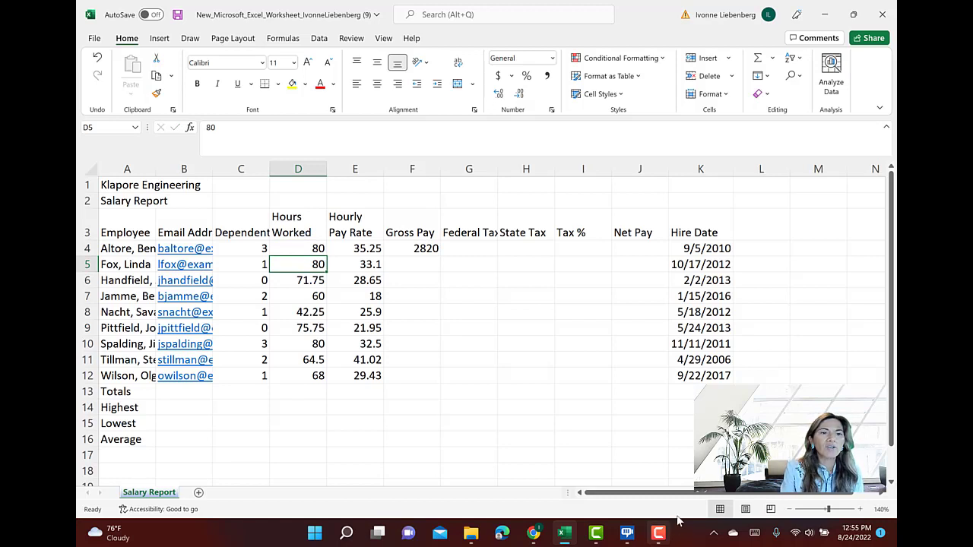
{"action": "left_click", "coordinate": [97, 58]}
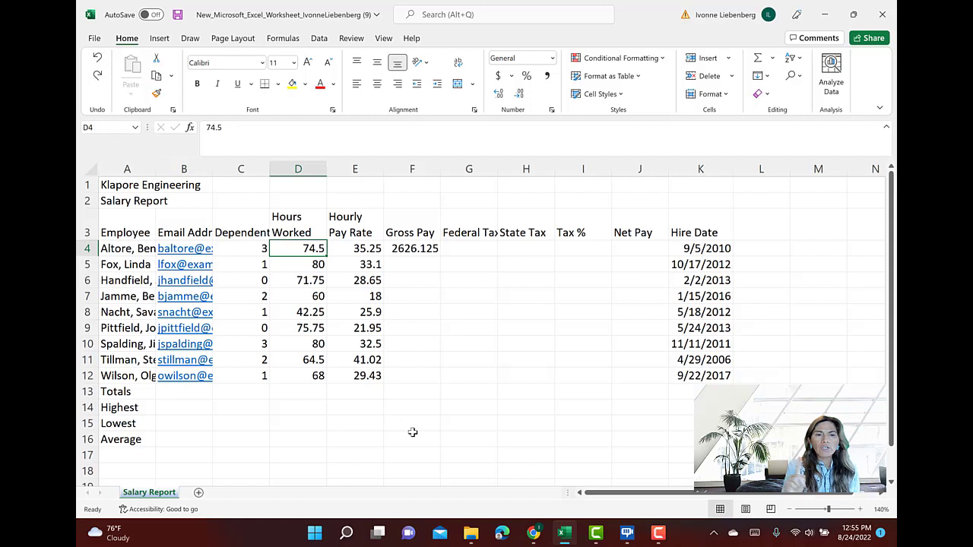
Clear F4 and rebuild the Gross Pay formula =D4*E4, picking the Hours Worked and Hourly Pay Rate cells as references
{"action": "left_click", "coordinate": [422, 248]}
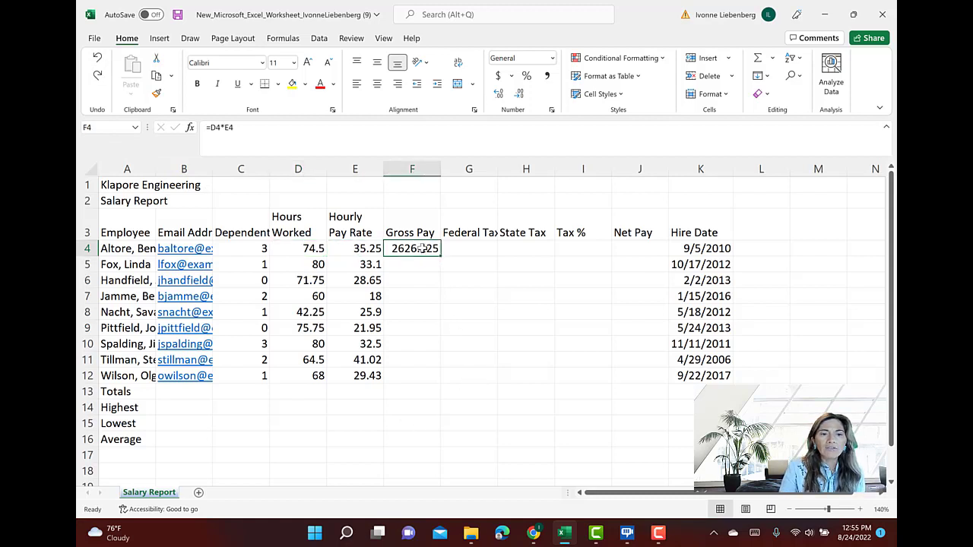
{"action": "key", "text": "Delete"}
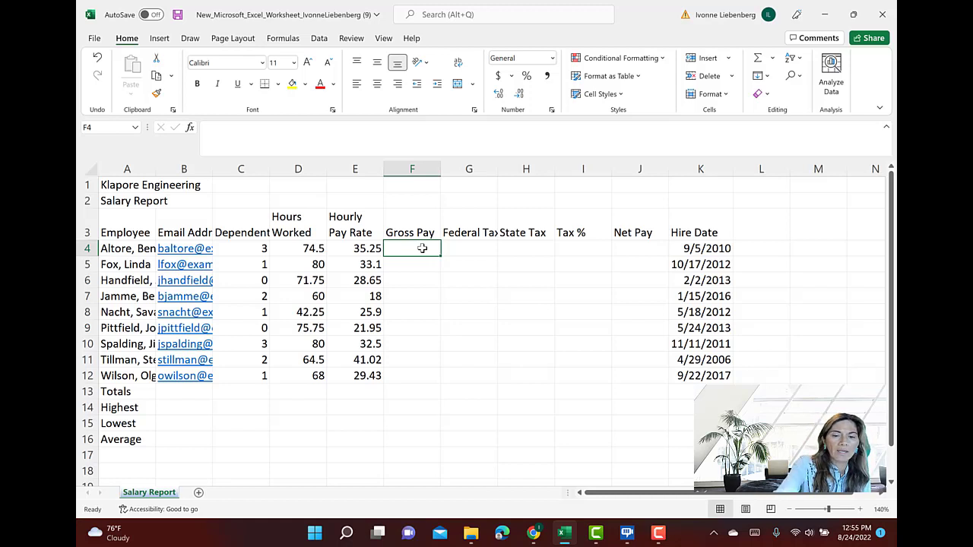
{"action": "type", "text": "="}
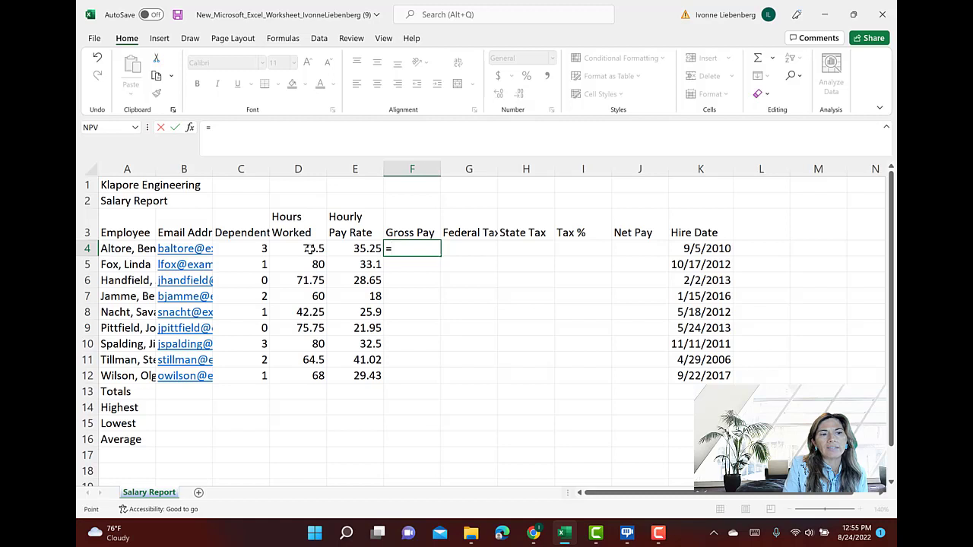
{"action": "left_click", "coordinate": [311, 249]}
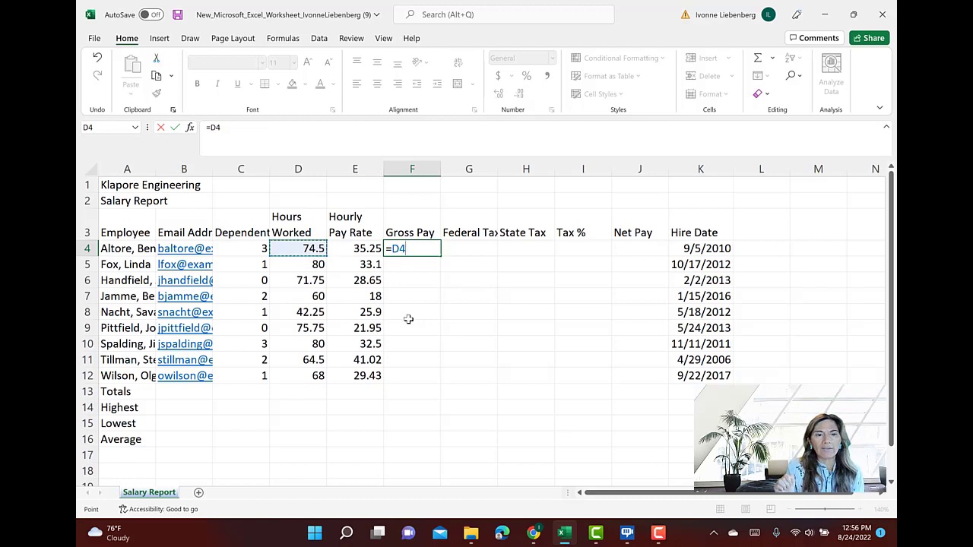
{"action": "type", "text": "*"}
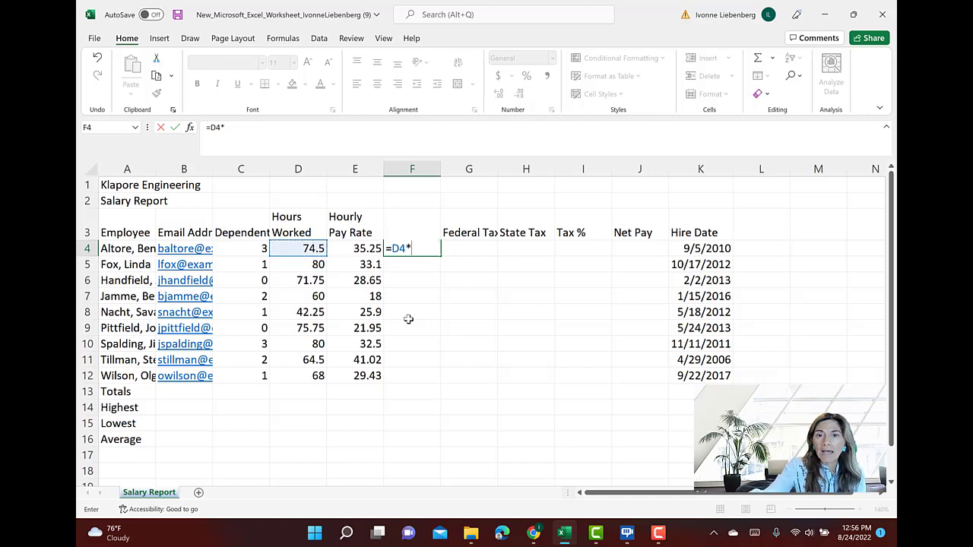
{"action": "left_click", "coordinate": [363, 249]}
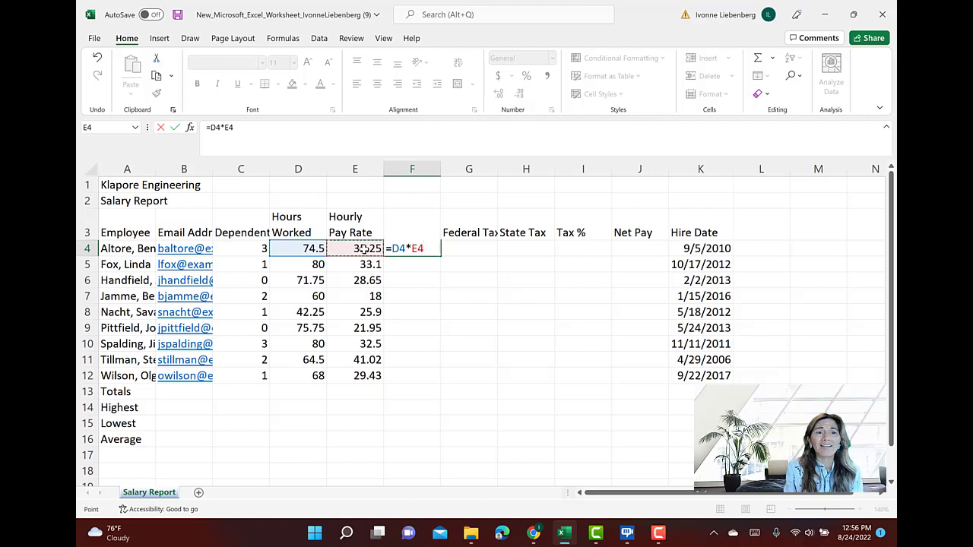
{"action": "key", "text": "Return"}
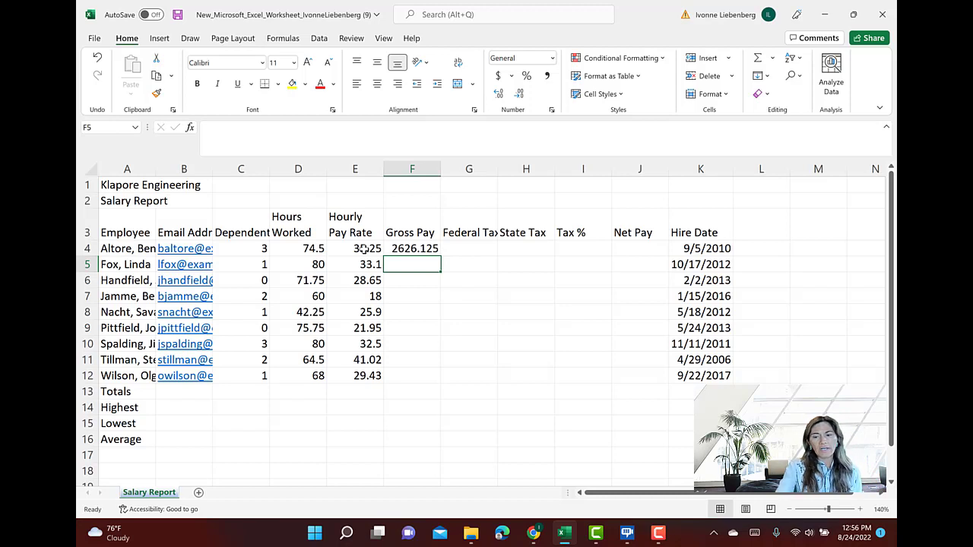
Enter the Federal Tax formula =0.26(F4-C4*22.16) in G4 and accept the suggested correction to =0.26*(F4-C4*22.16)
{"action": "key", "text": "Up"}
{"action": "key", "text": "Right"}
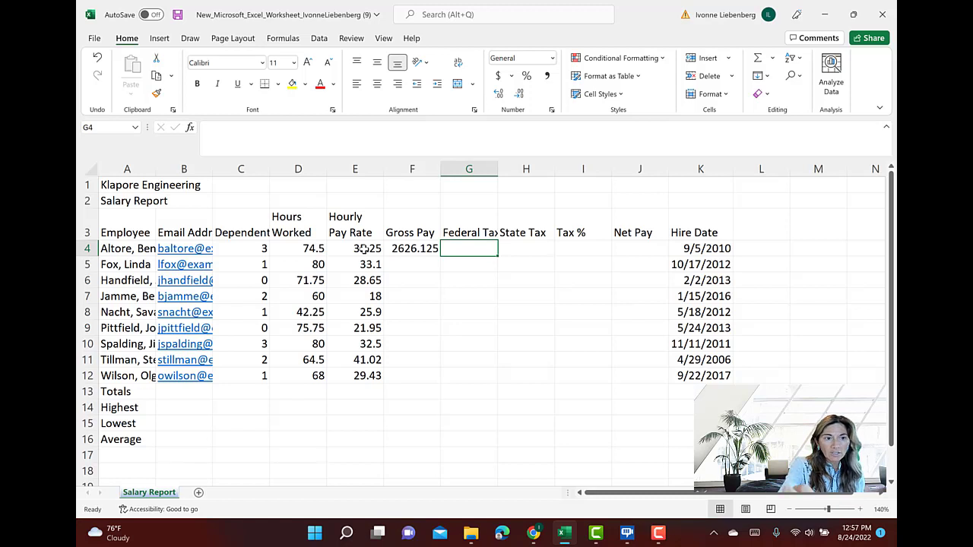
{"action": "type", "text": "="}
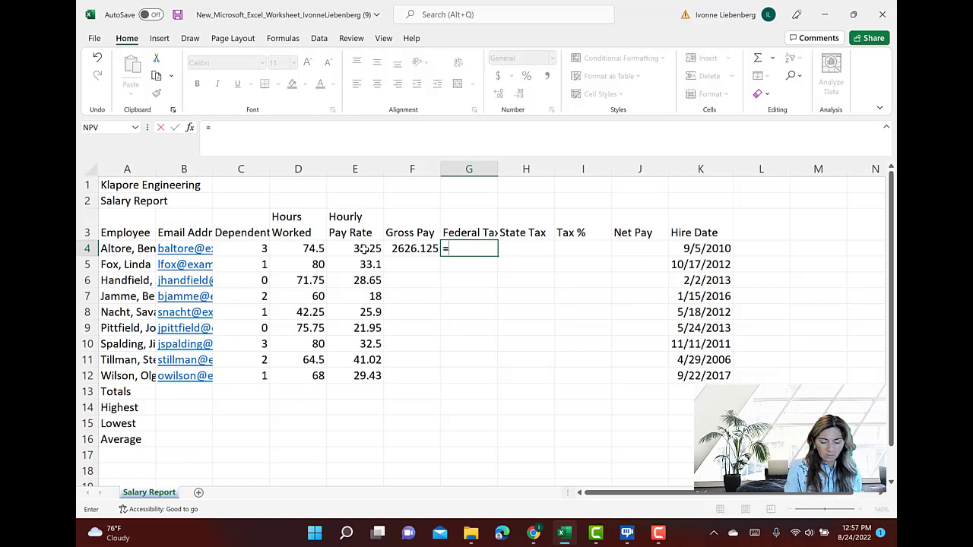
{"action": "type", "text": "0.26"}
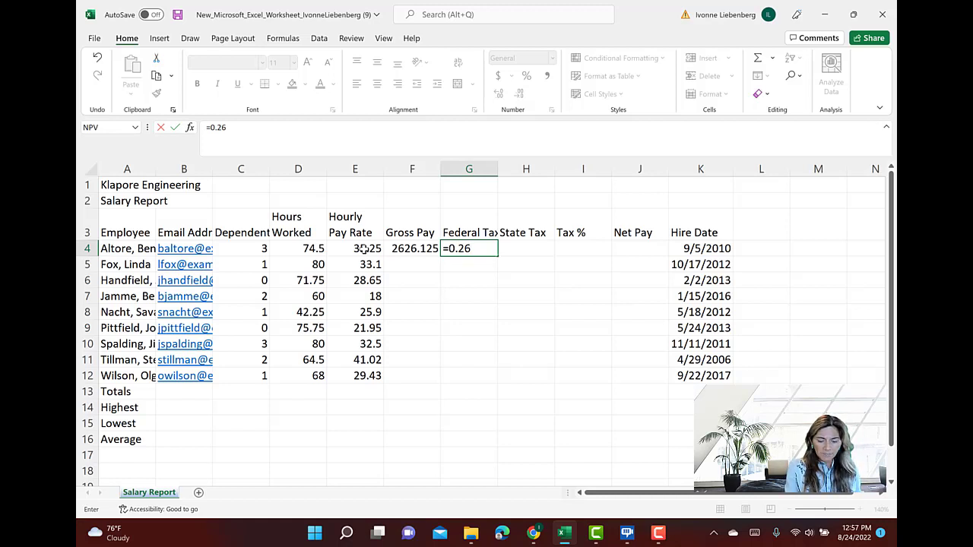
{"action": "type", "text": "("}
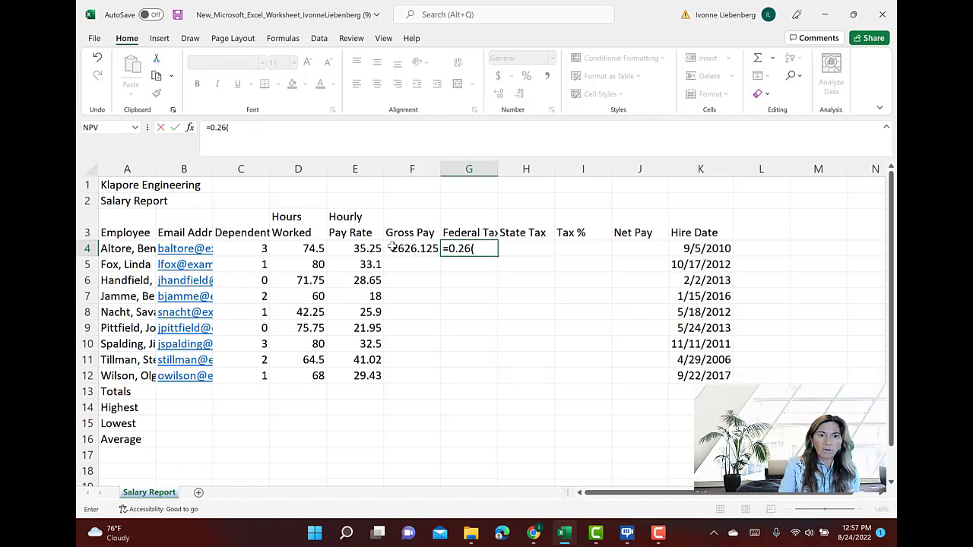
{"action": "left_click", "coordinate": [415, 249]}
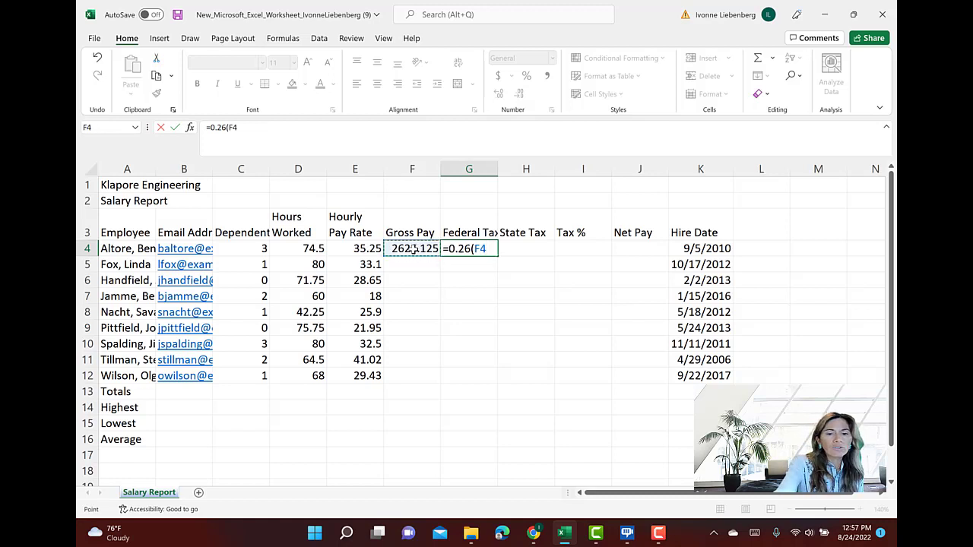
{"action": "type", "text": "-"}
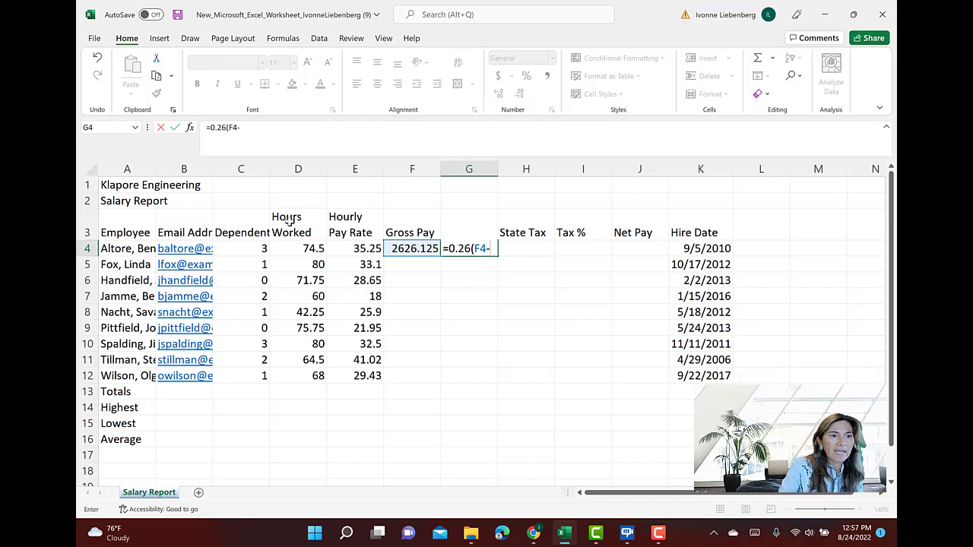
{"action": "left_click", "coordinate": [260, 249]}
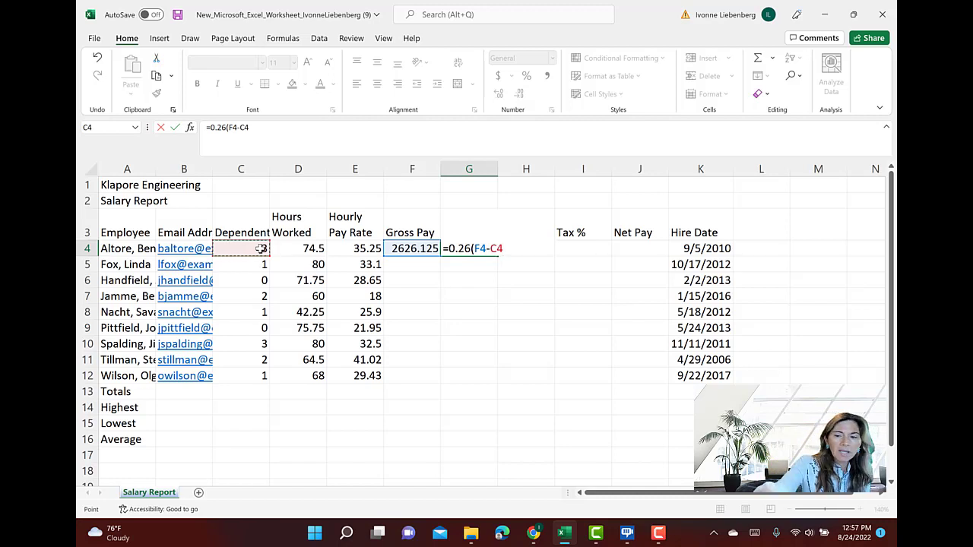
{"action": "type", "text": "*22.16"}
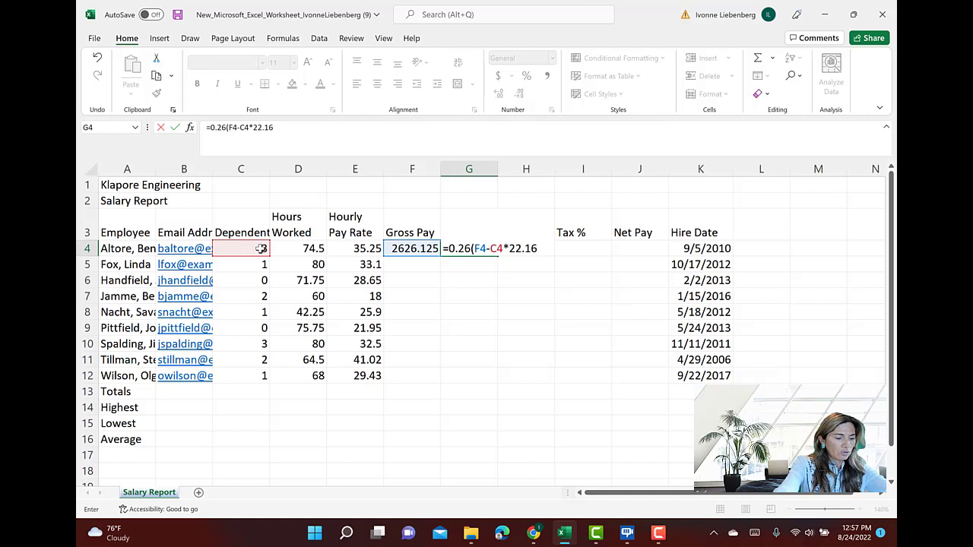
{"action": "type", "text": ")"}
{"action": "key", "text": "Return"}
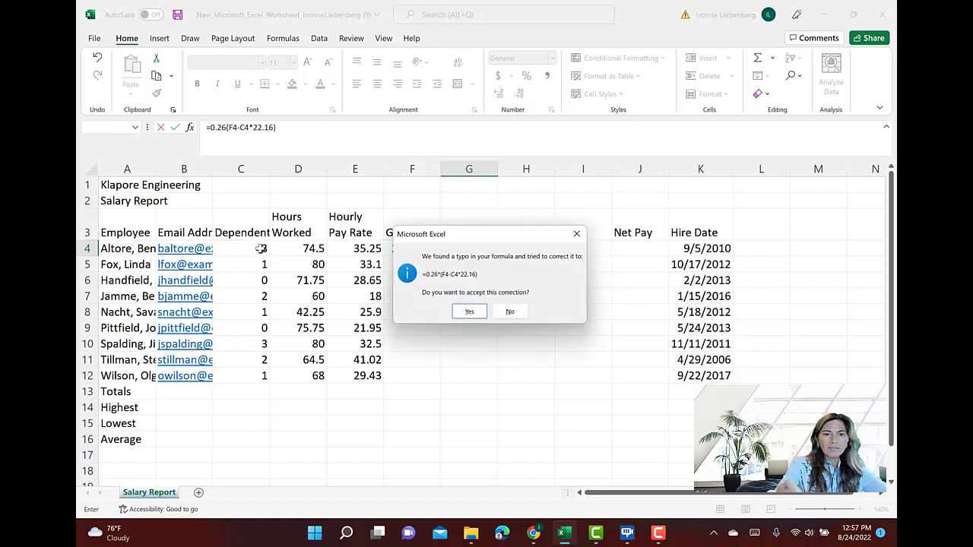
{"action": "left_click", "coordinate": [469, 313]}
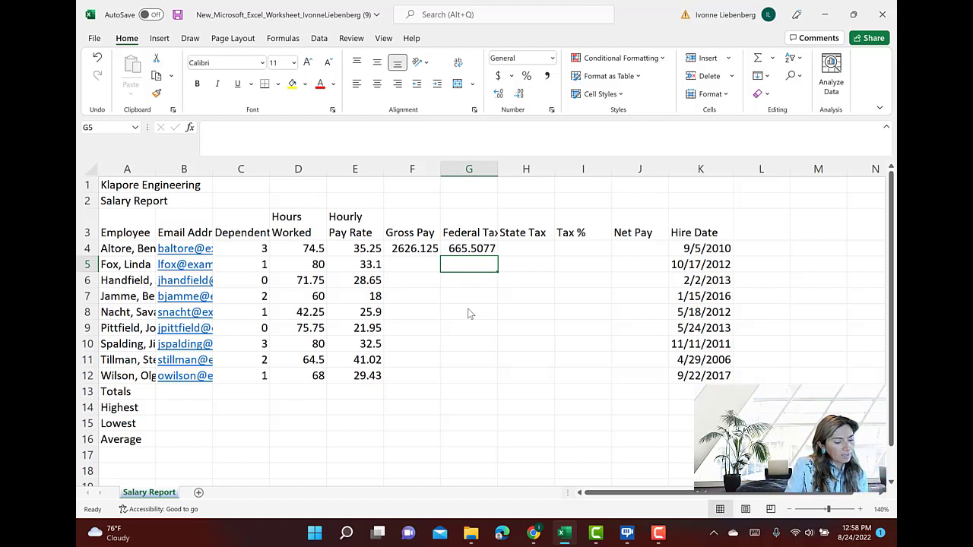
Enter the State Tax formula =0.055*F4 in H4, picking the Gross Pay cell as the reference
{"action": "left_click", "coordinate": [535, 252]}
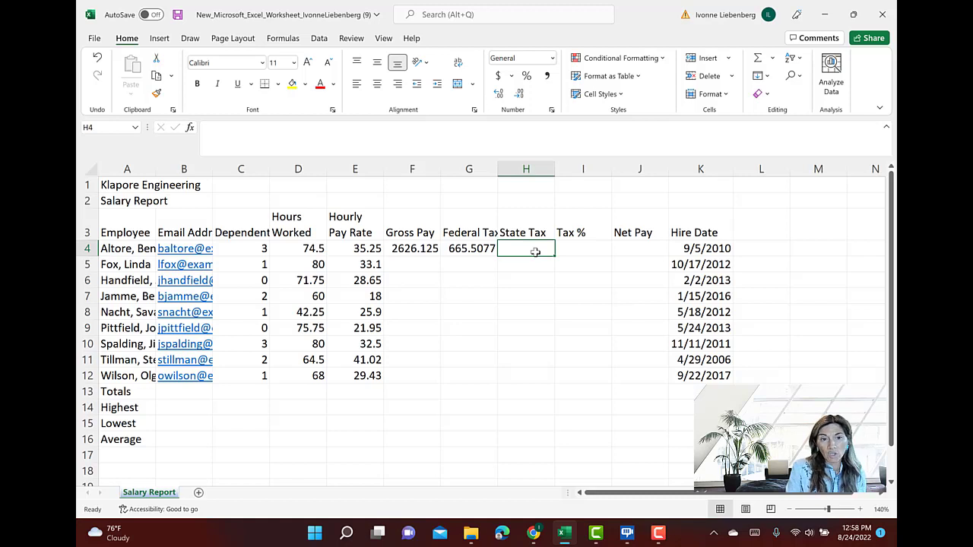
{"action": "type", "text": "="}
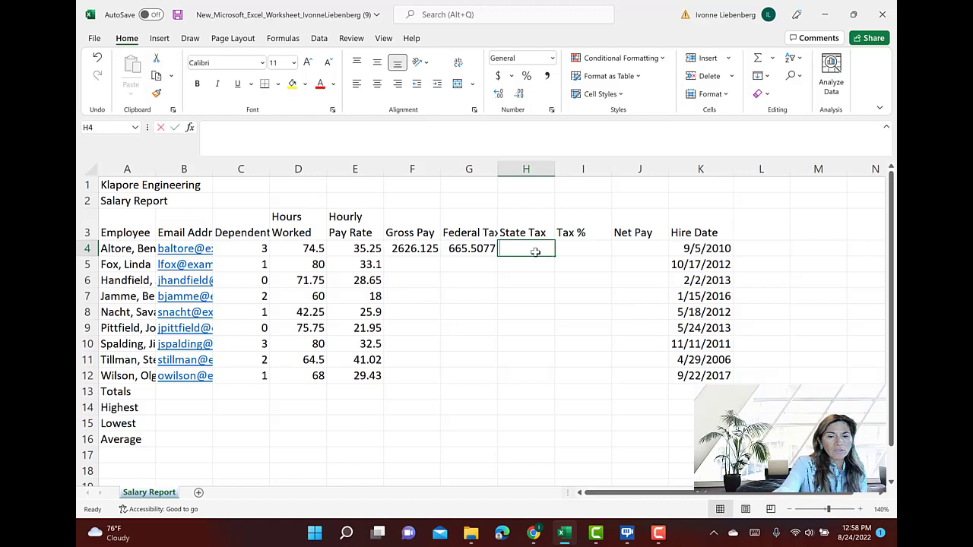
{"action": "type", "text": "0.0"}
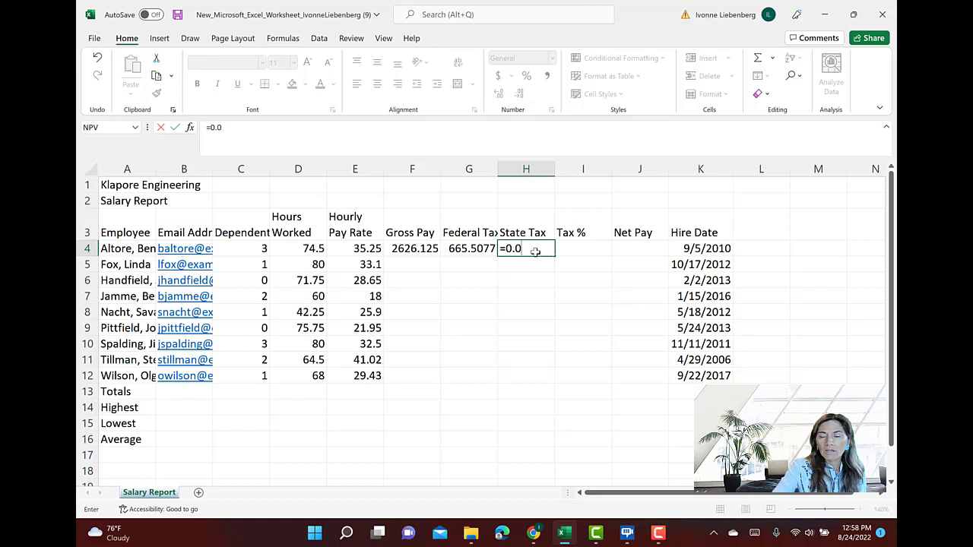
{"action": "type", "text": "55"}
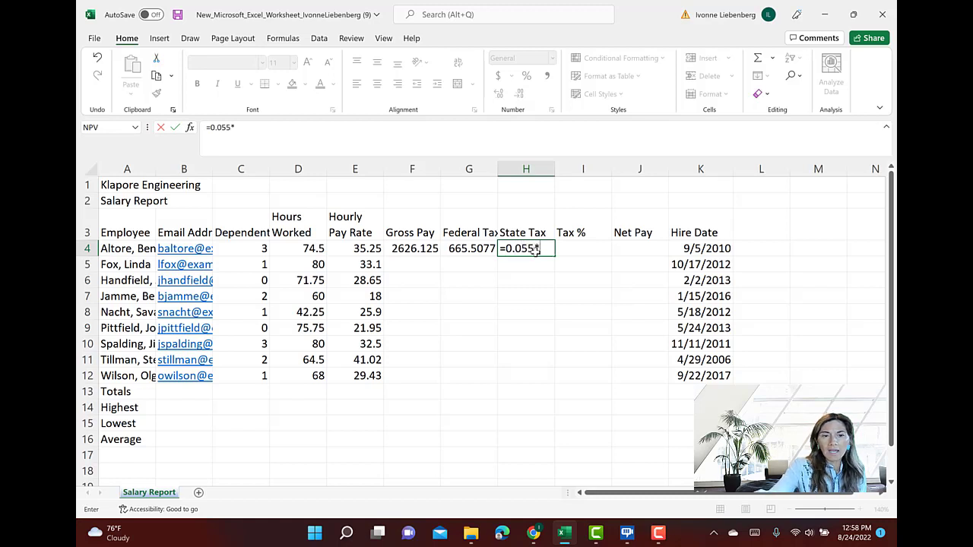
{"action": "type", "text": "*"}
{"action": "left_click", "coordinate": [417, 248]}
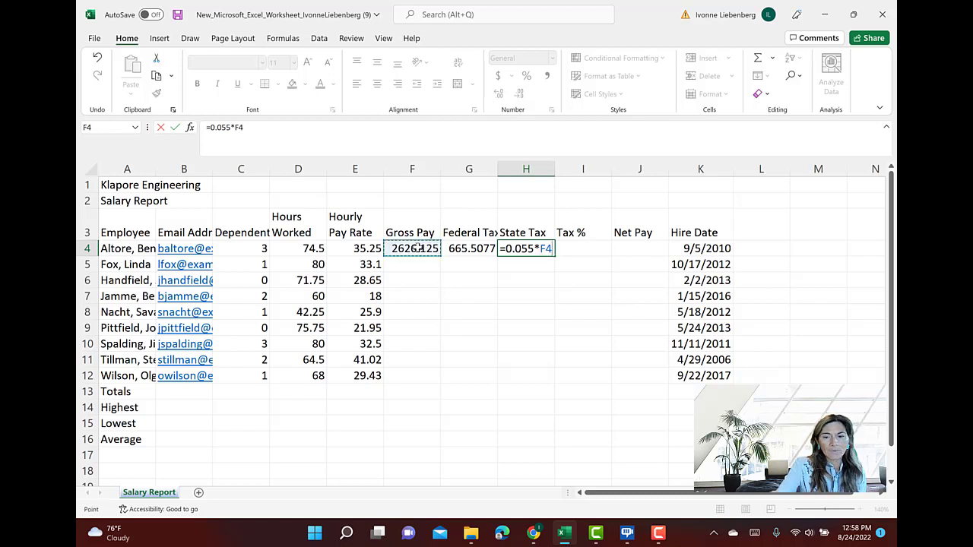
{"action": "key", "text": "Return"}
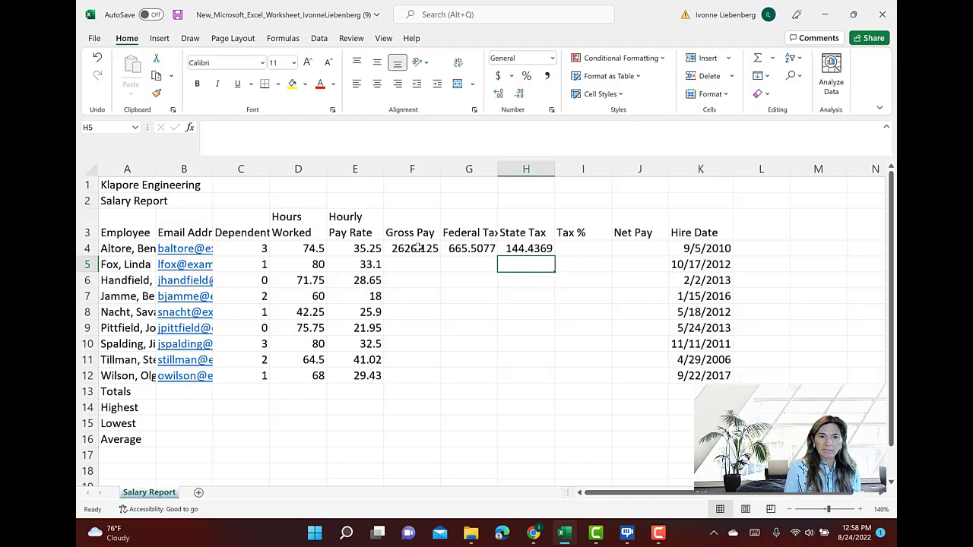
Enter the Tax % formula =(G4+H4)/F4 in I4, picking the Federal Tax, State Tax and Gross Pay cells as references
{"action": "key", "text": "Up"}
{"action": "key", "text": "Right"}
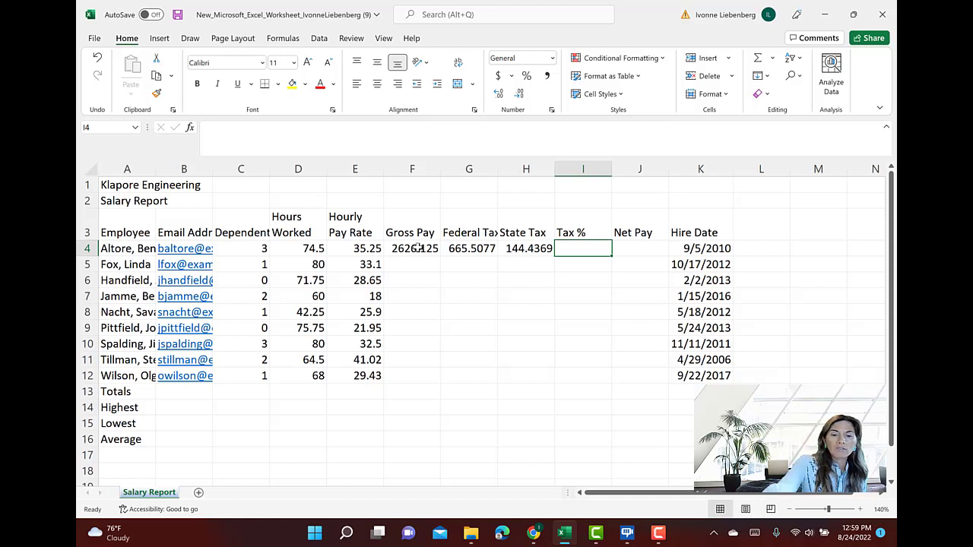
{"action": "type", "text": "=("}
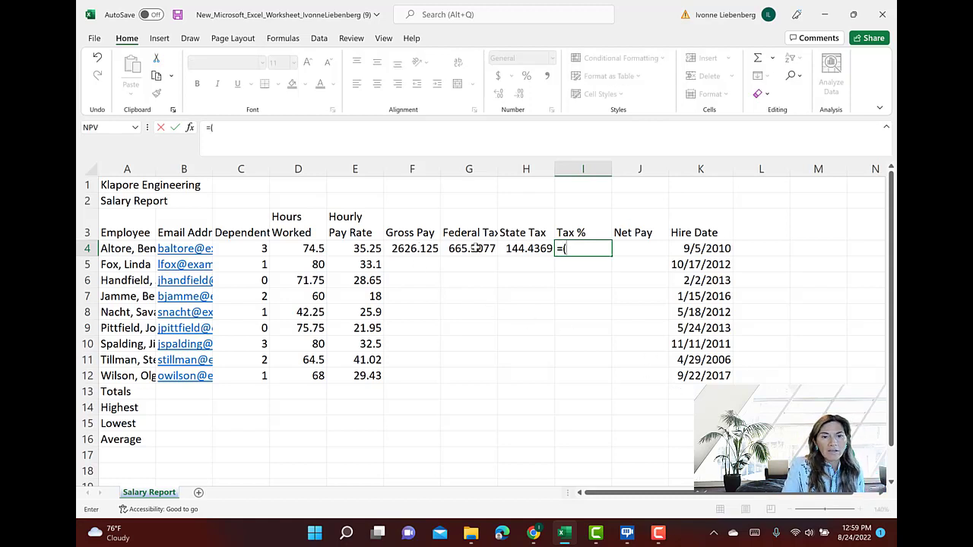
{"action": "left_click", "coordinate": [475, 247]}
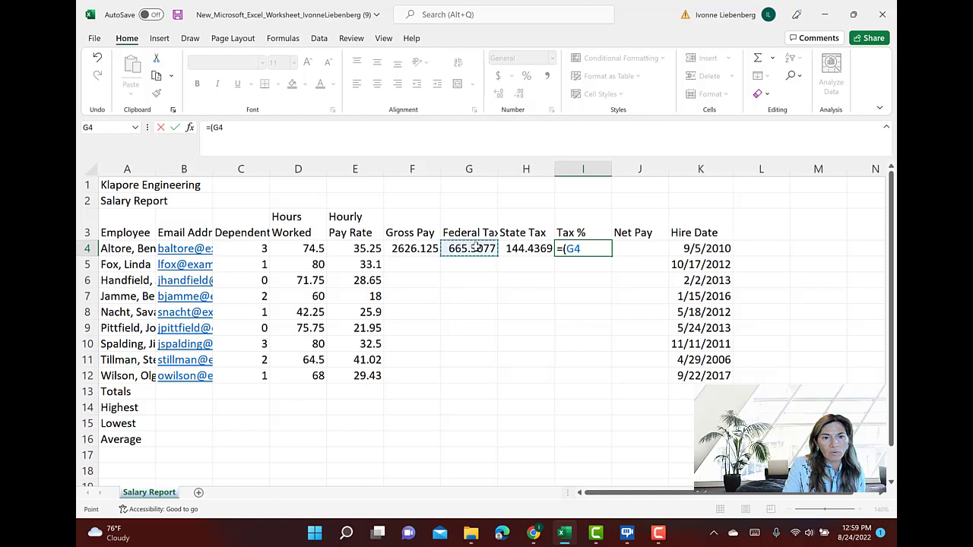
{"action": "type", "text": "+"}
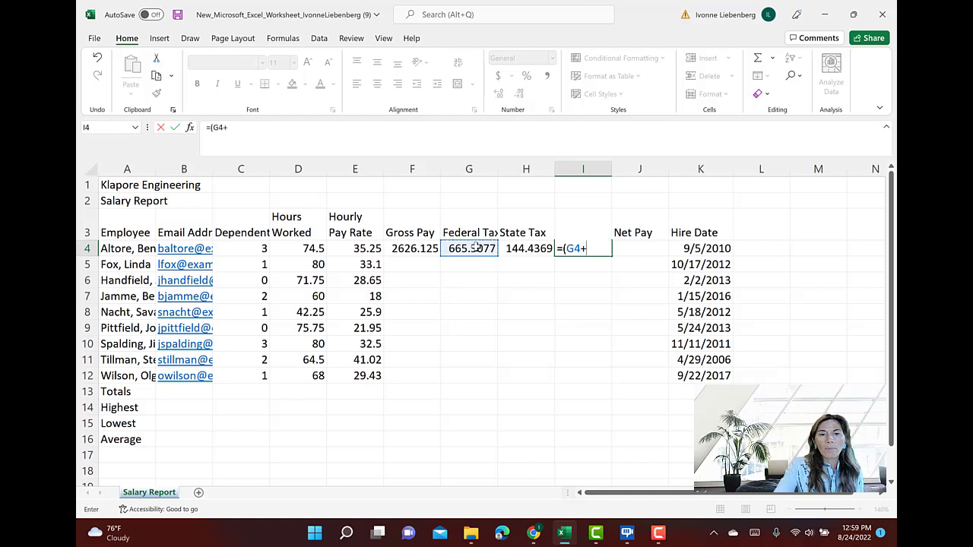
{"action": "left_click", "coordinate": [532, 249]}
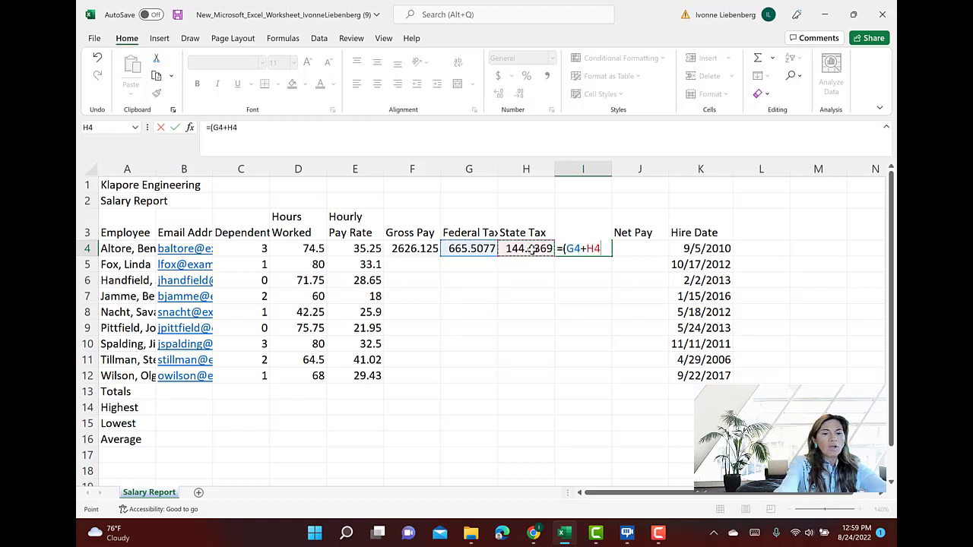
{"action": "type", "text": ")"}
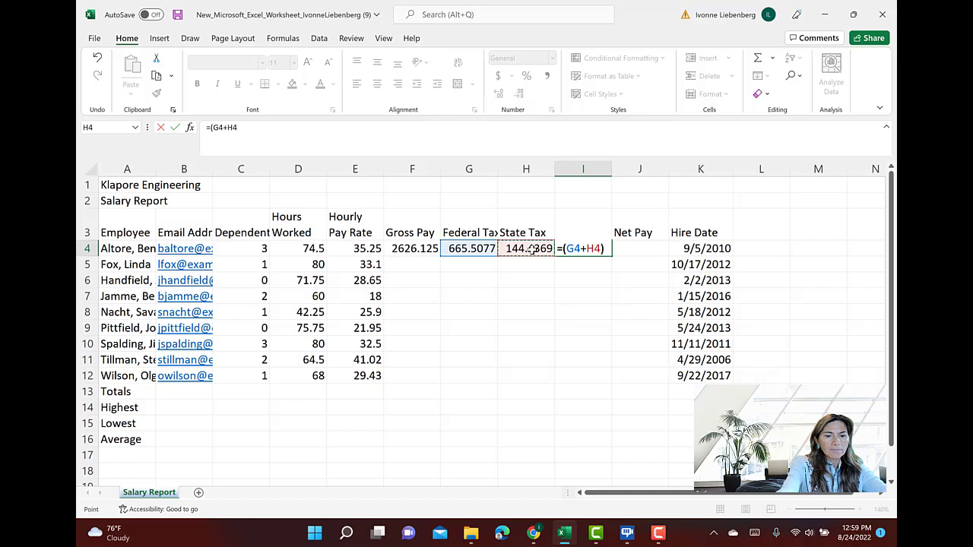
{"action": "type", "text": "/"}
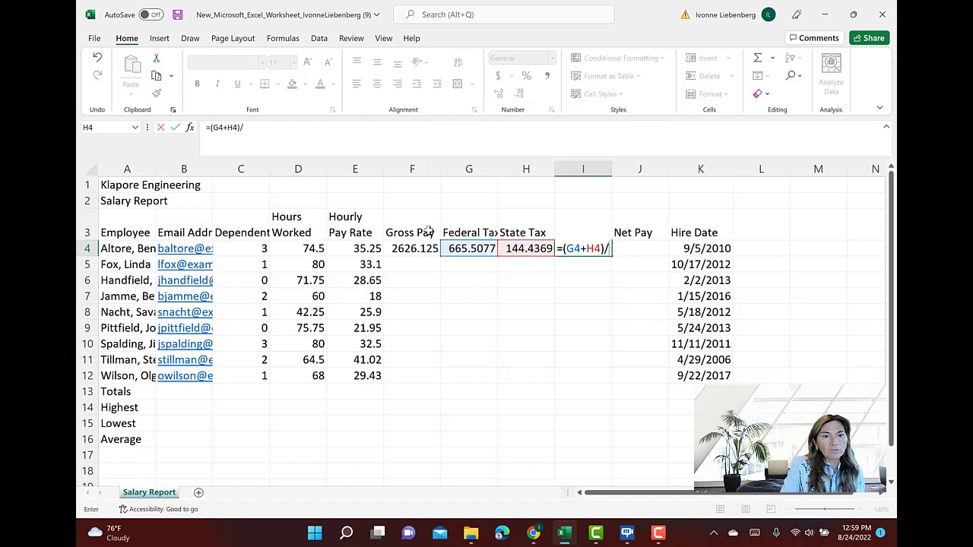
{"action": "left_click", "coordinate": [418, 251]}
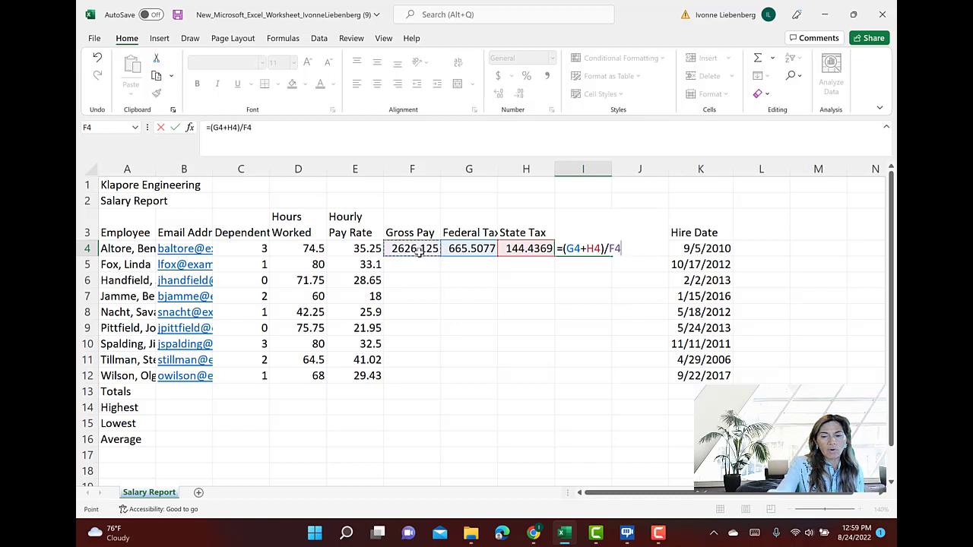
{"action": "key", "text": "Return"}
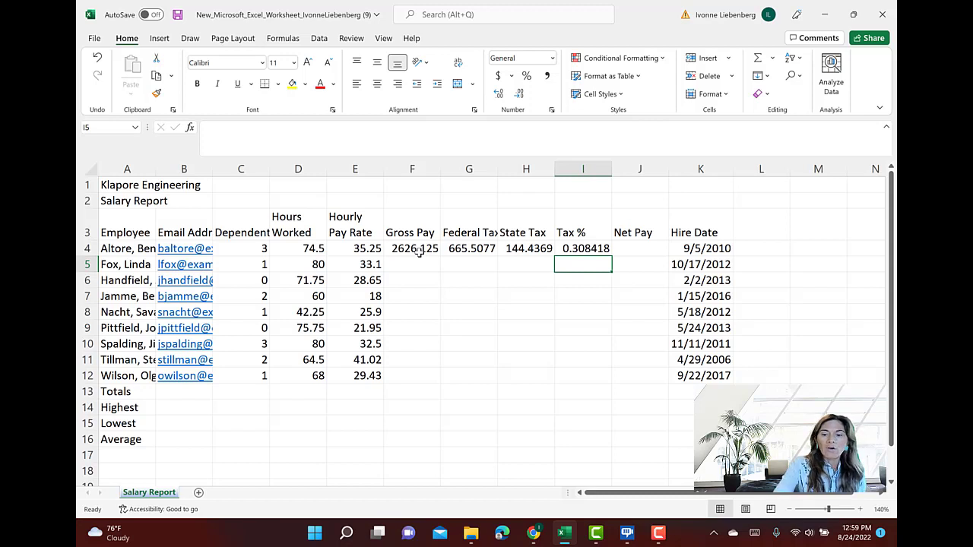
Review the Tax % formula in I4 and its highlighted cell references, leaving the formula as it is
{"action": "key", "text": "Up"}
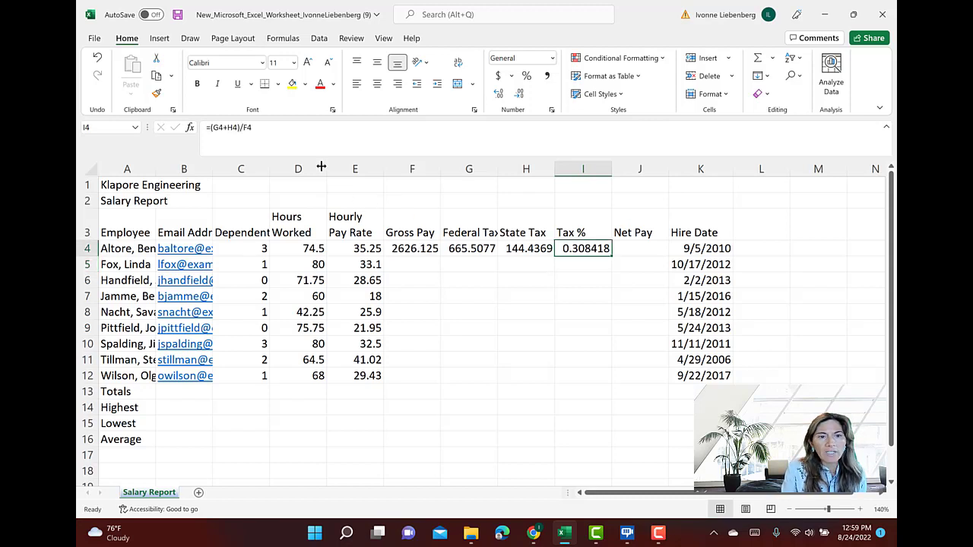
{"action": "left_click", "coordinate": [286, 130]}
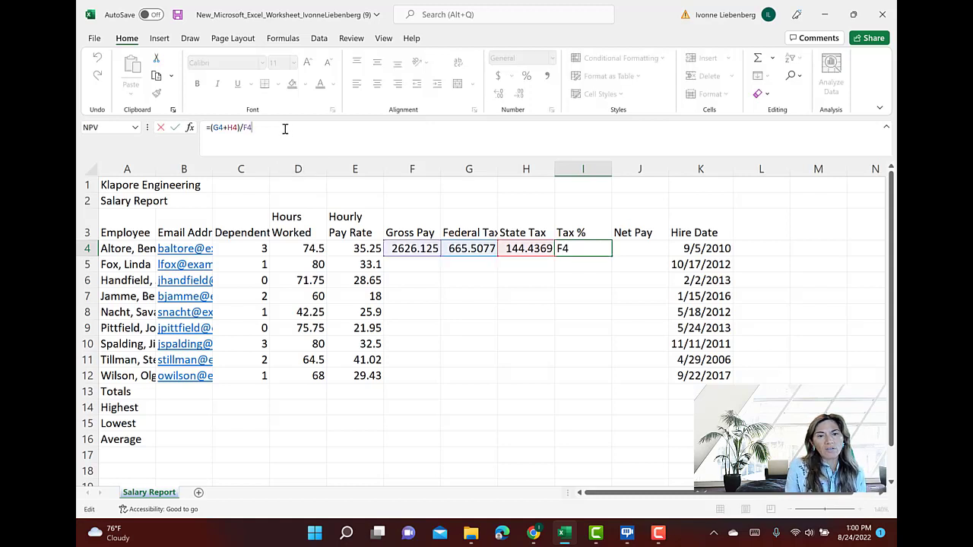
{"action": "key", "text": "Return"}
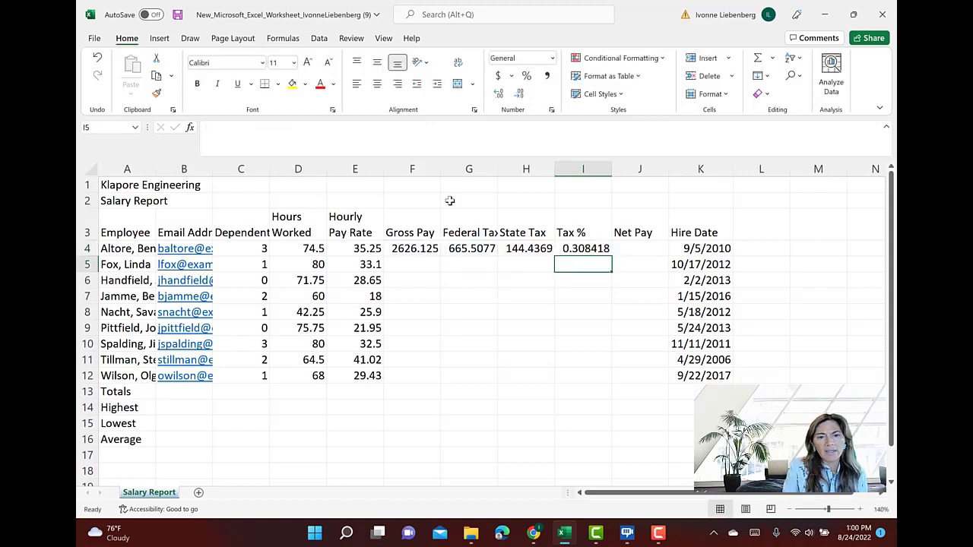
{"action": "left_click", "coordinate": [568, 249]}
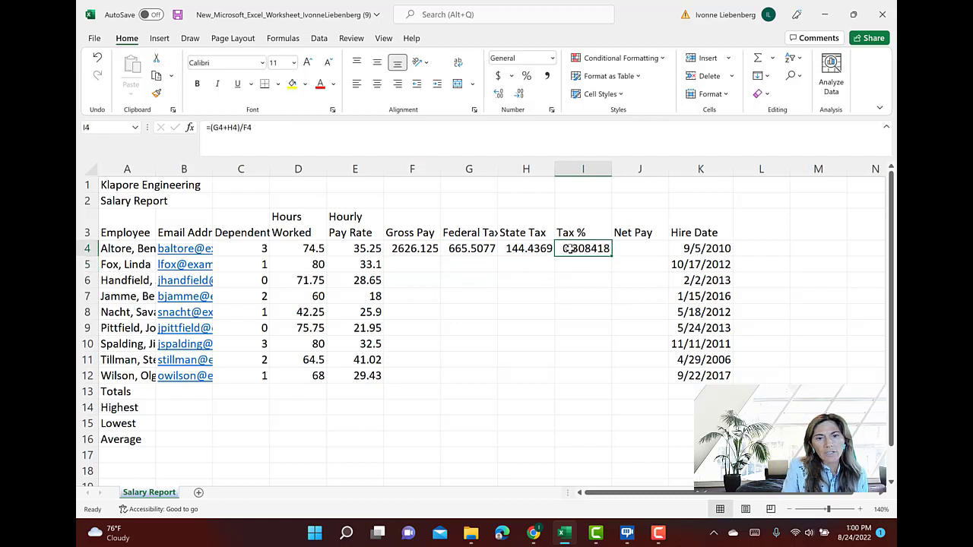
{"action": "left_click", "coordinate": [269, 127]}
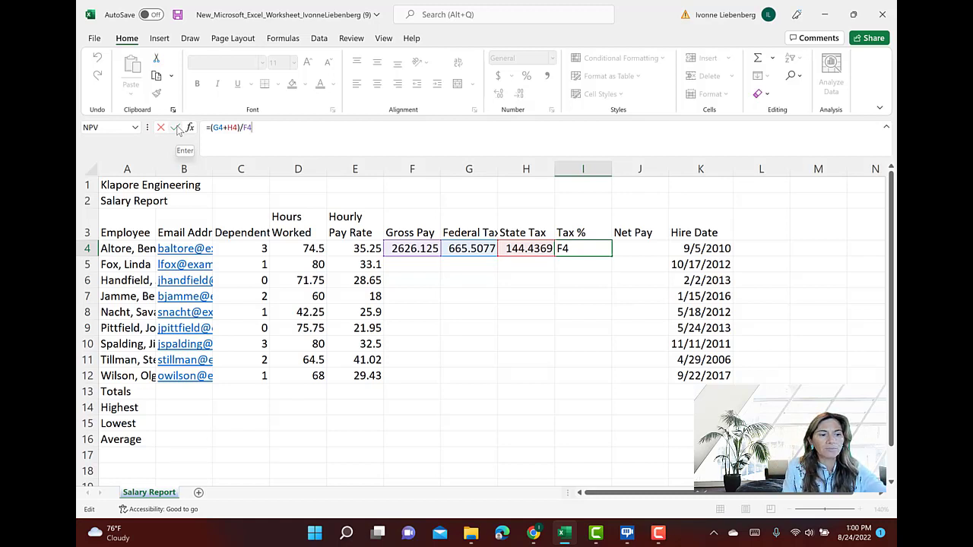
{"action": "key", "text": "Tab"}
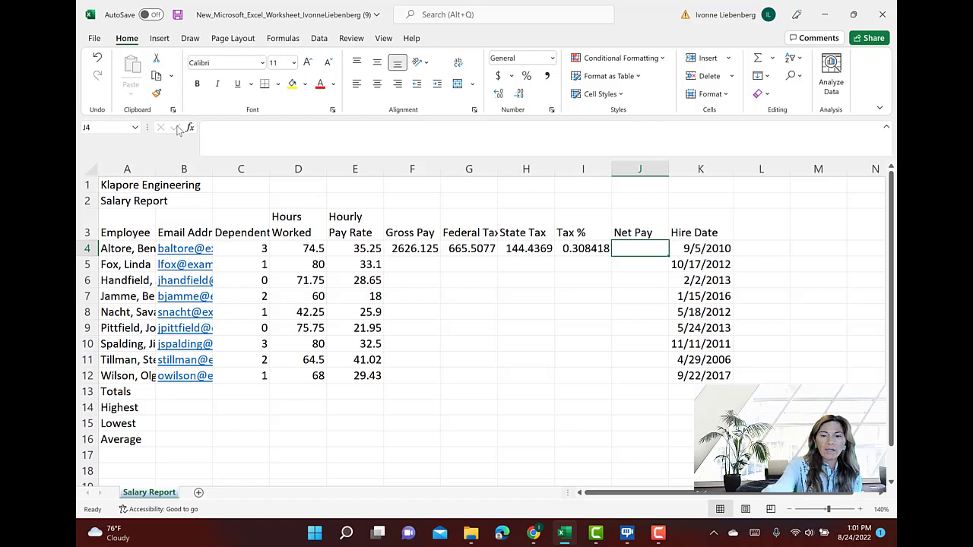
Enter the Net Pay formula =F4-(G4+H4) in J4, picking the Gross Pay, Federal Tax and State Tax cells as references
{"action": "type", "text": "="}
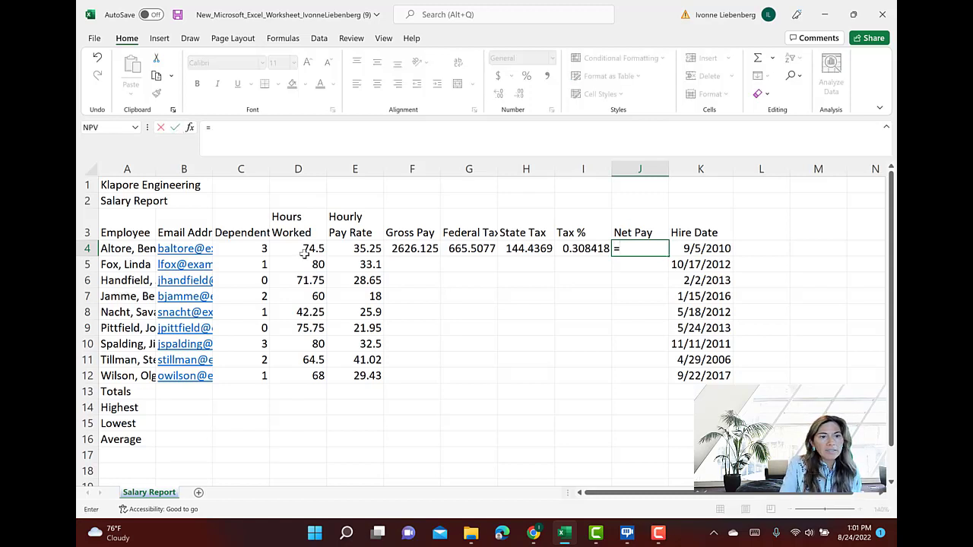
{"action": "left_click", "coordinate": [415, 250]}
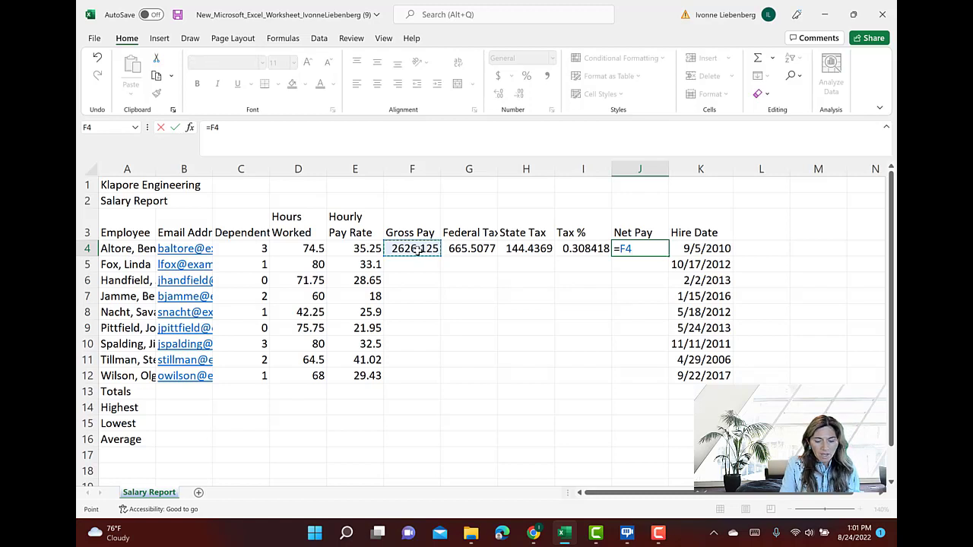
{"action": "type", "text": "-"}
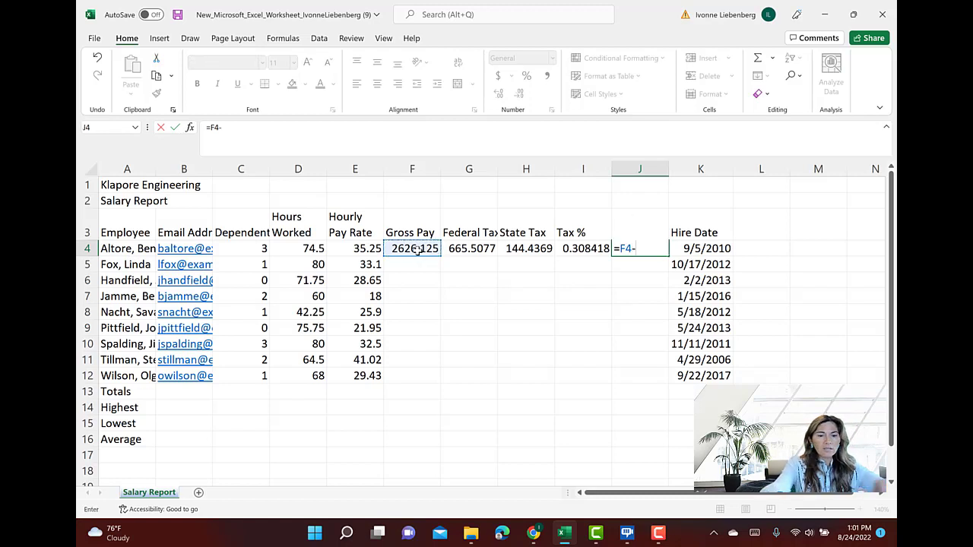
{"action": "type", "text": "("}
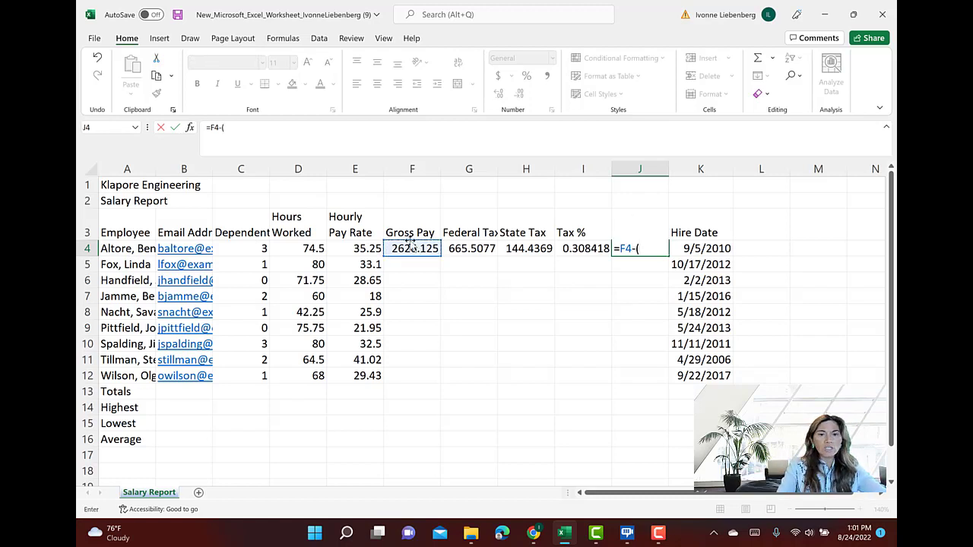
{"action": "left_click", "coordinate": [474, 249]}
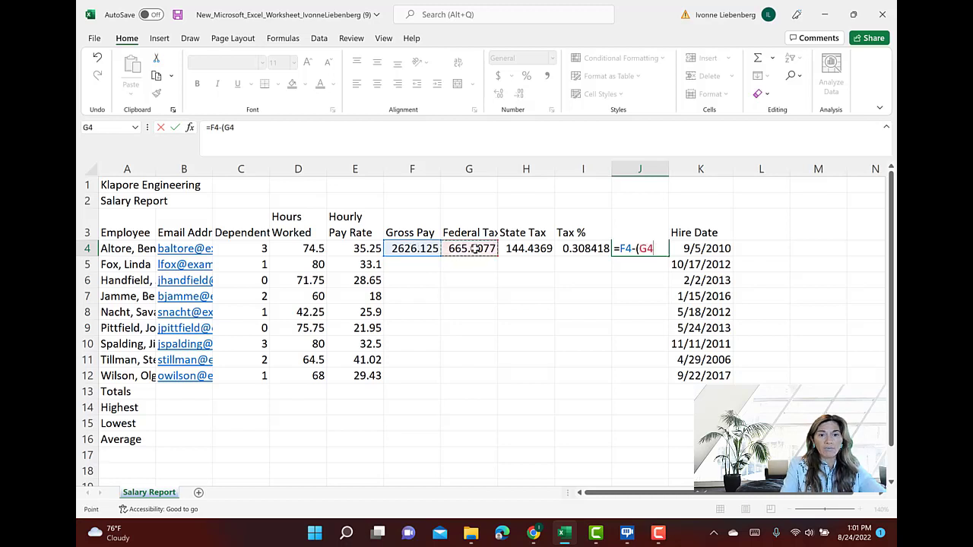
{"action": "type", "text": "+"}
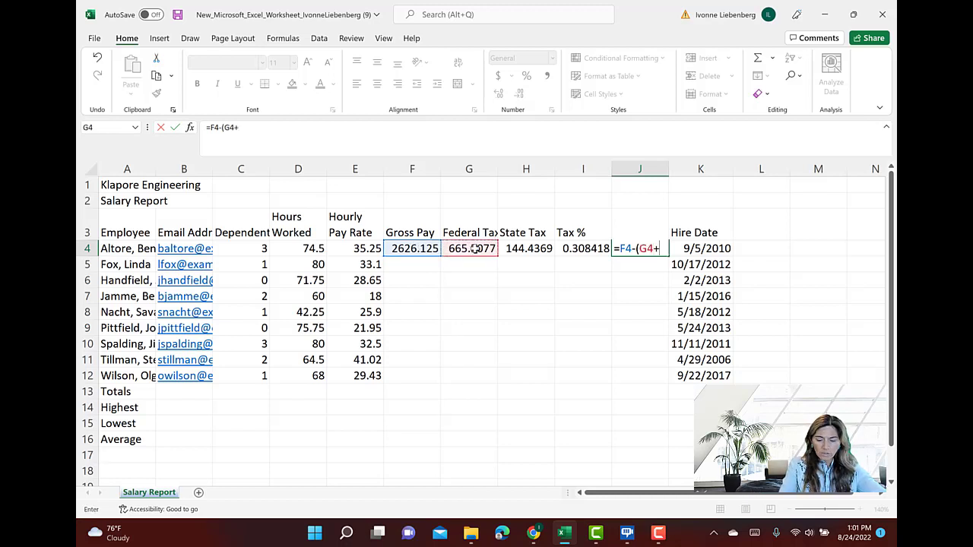
{"action": "left_click", "coordinate": [539, 248]}
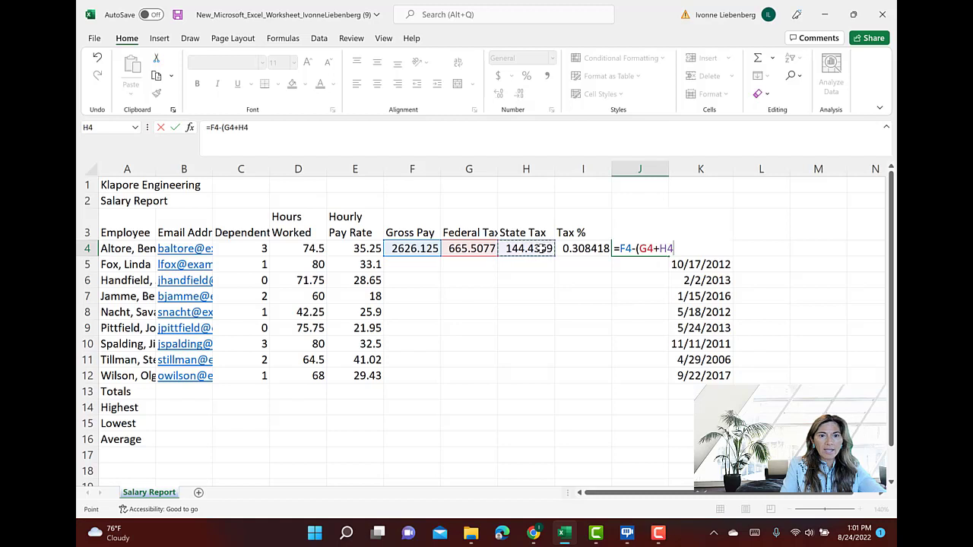
{"action": "type", "text": ")"}
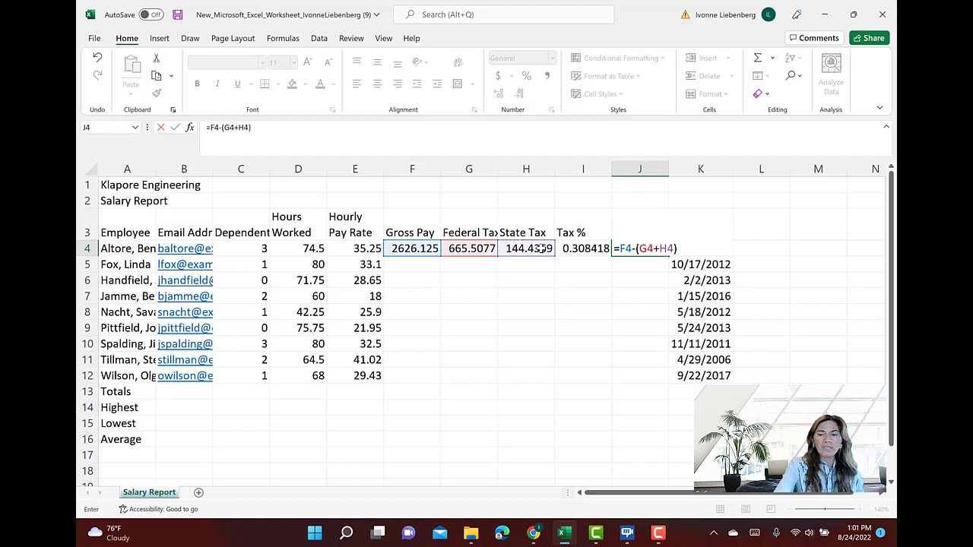
{"action": "key", "text": "Return"}
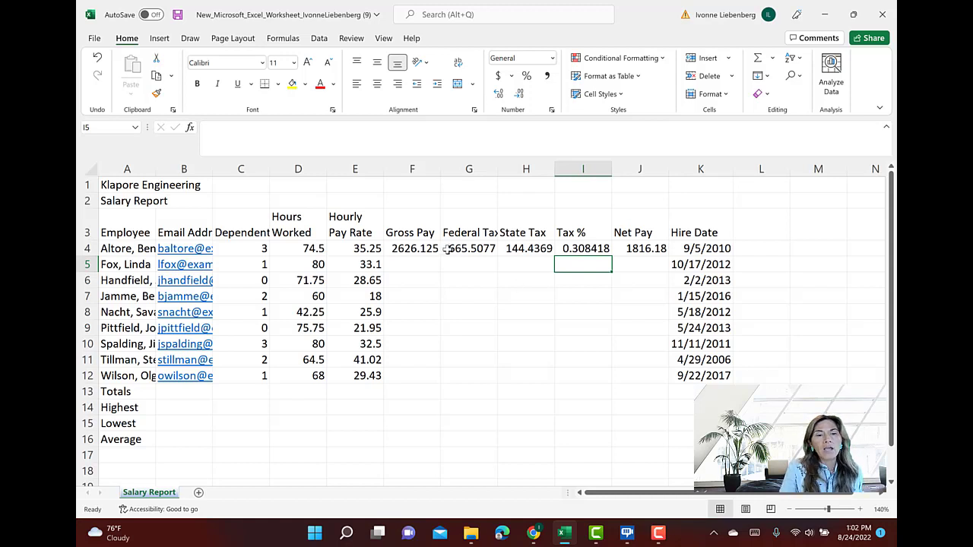
Check the row 4 formulas from Gross Pay to Net Pay and fill F4:J4 down through row 12
{"action": "left_click", "coordinate": [426, 247]}
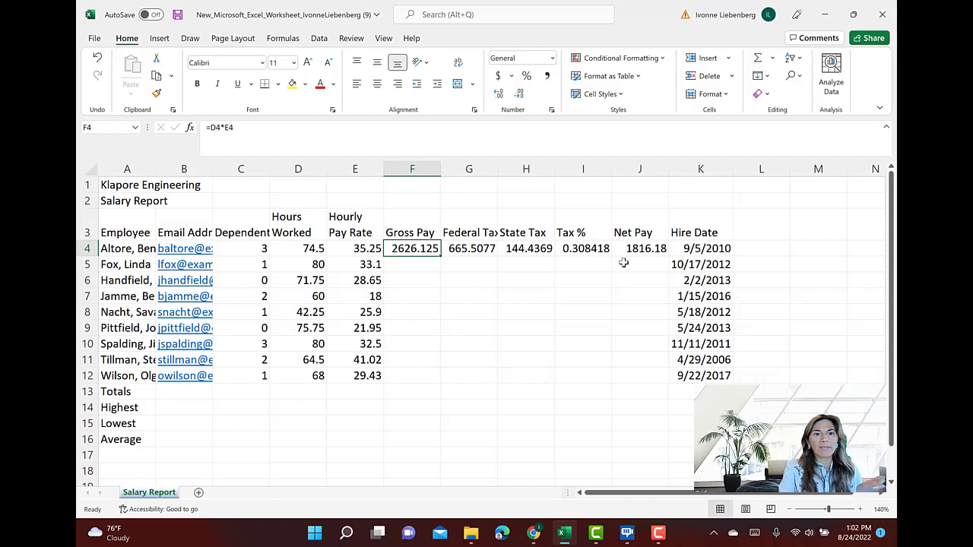
{"action": "key", "text": "Right"}
{"action": "key", "text": "Right"}
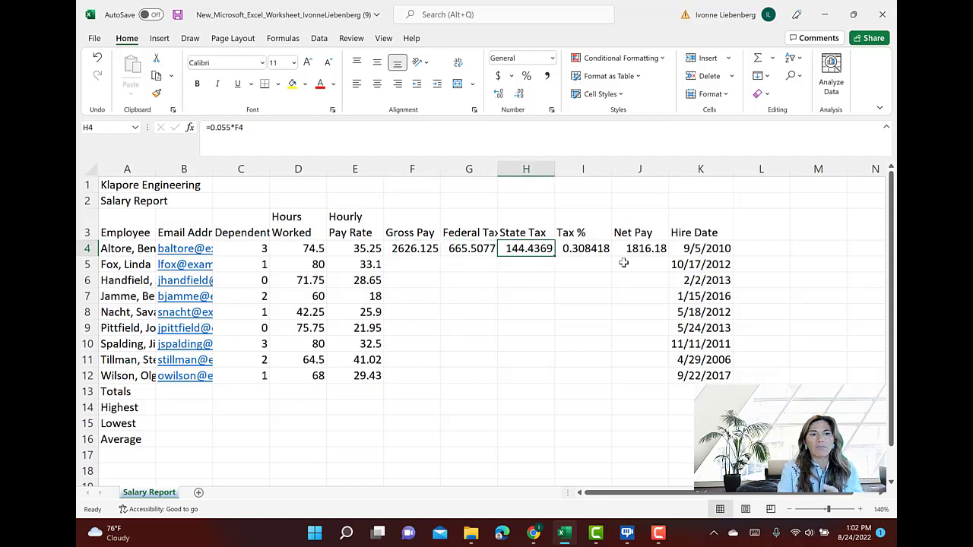
{"action": "key", "text": "Right"}
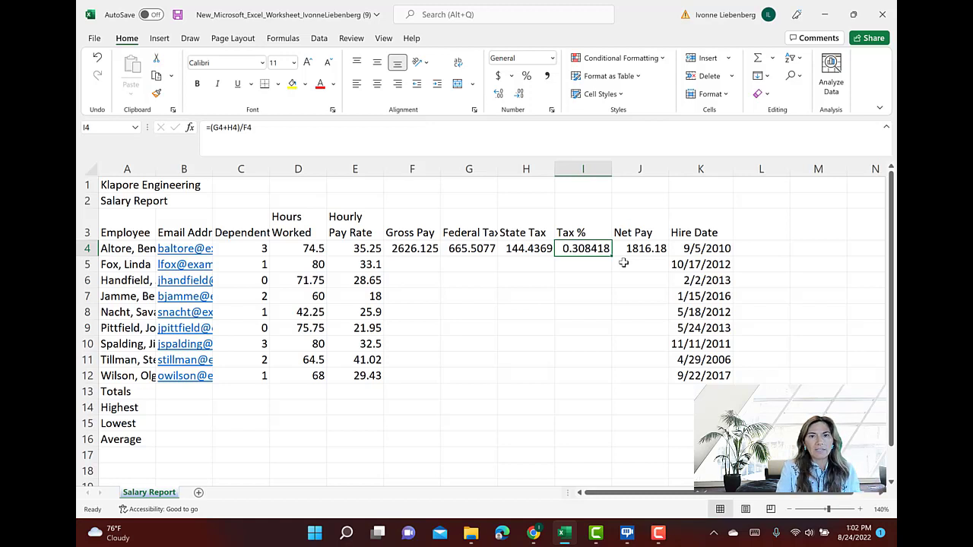
{"action": "key", "text": "Right"}
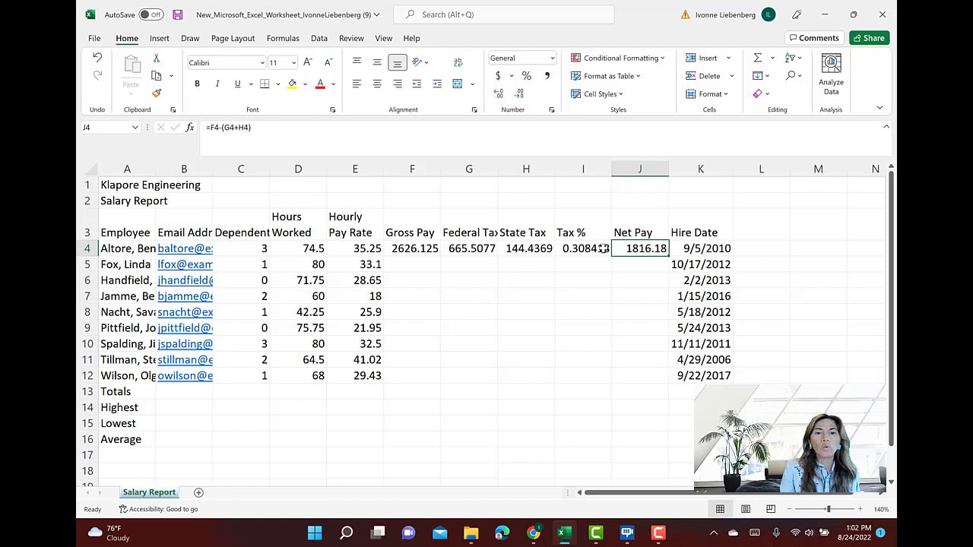
{"action": "left_click", "coordinate": [423, 251]}
{"action": "left_click_drag", "start_coordinate": [423, 250], "coordinate": [627, 254]}
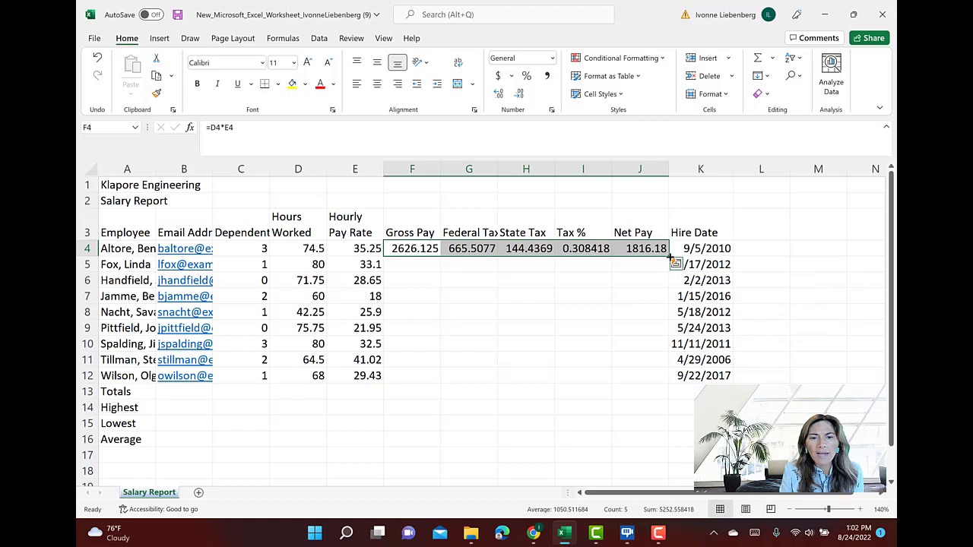
{"action": "left_click_drag", "start_coordinate": [668, 257], "coordinate": [679, 382]}
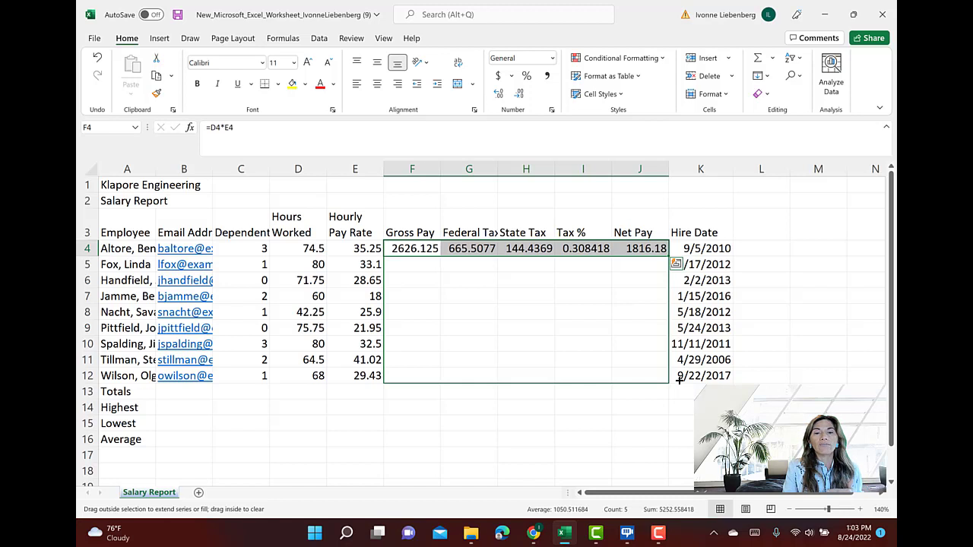
{"action": "left_click_drag", "start_coordinate": [680, 382], "coordinate": [678, 382]}
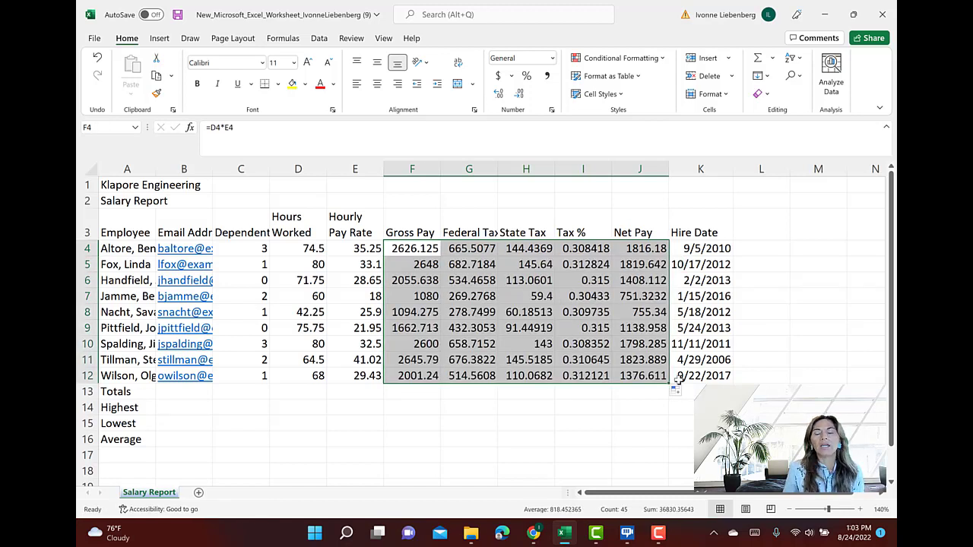
Examine the copied formulas in the Gross Pay, Federal Tax and State Tax columns for adjusted row references
{"action": "key", "text": "Up"}
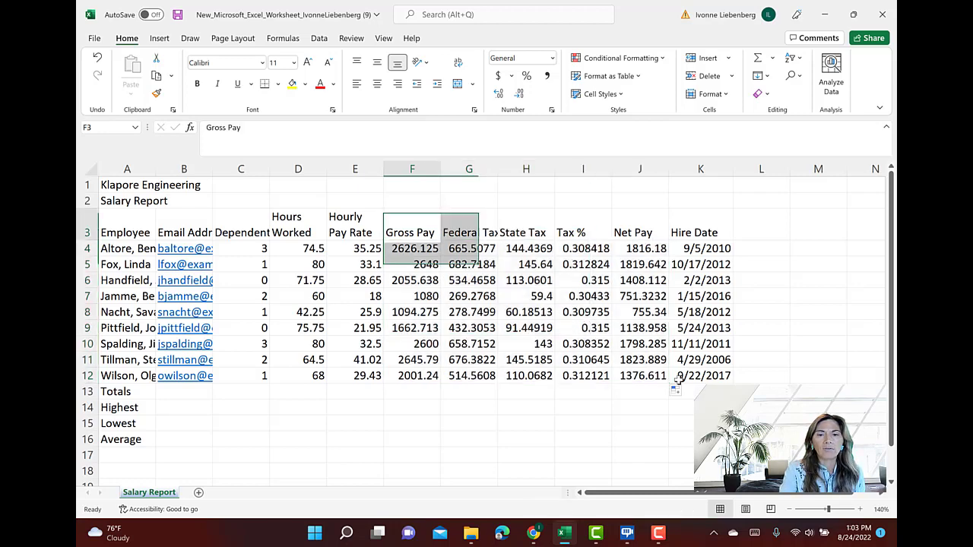
{"action": "key", "text": "Down"}
{"action": "key", "text": "Down"}
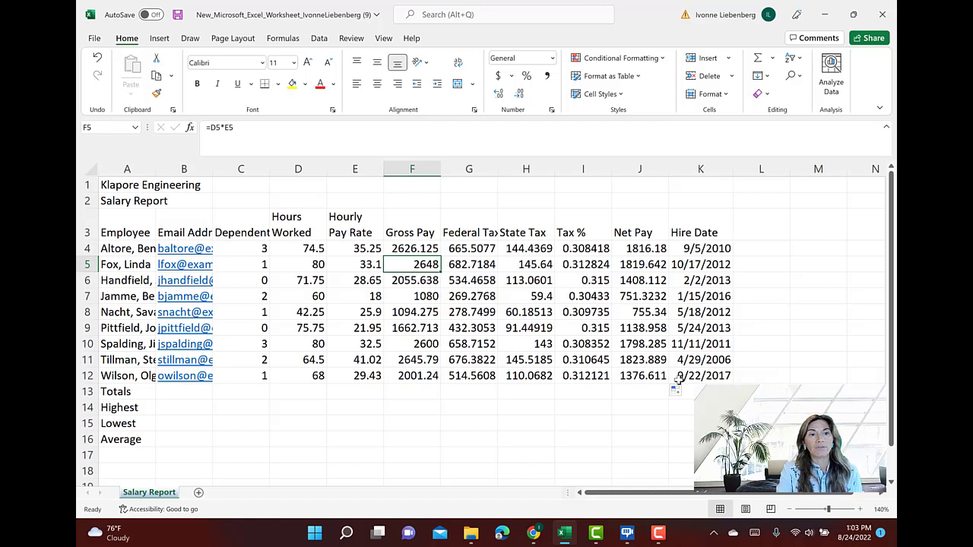
{"action": "key", "text": "Right"}
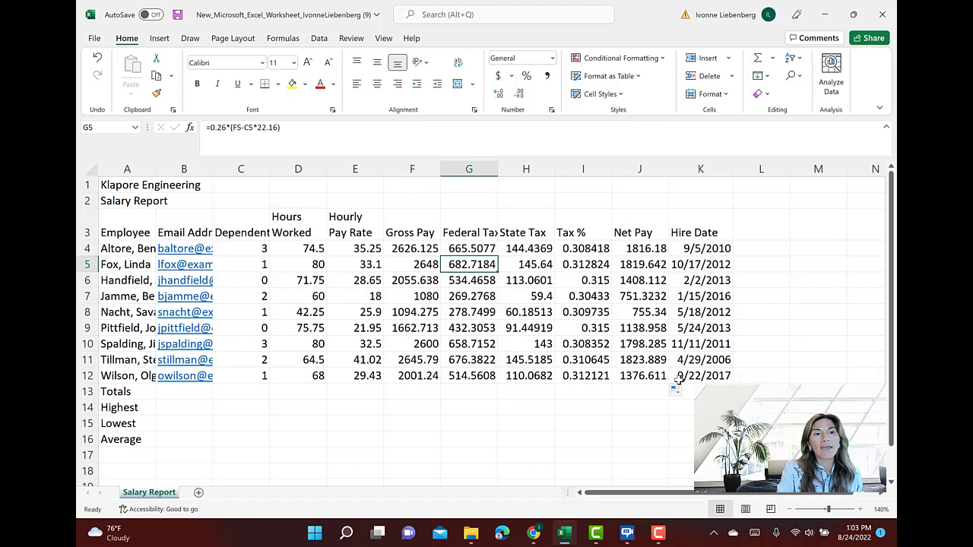
{"action": "key", "text": "Right"}
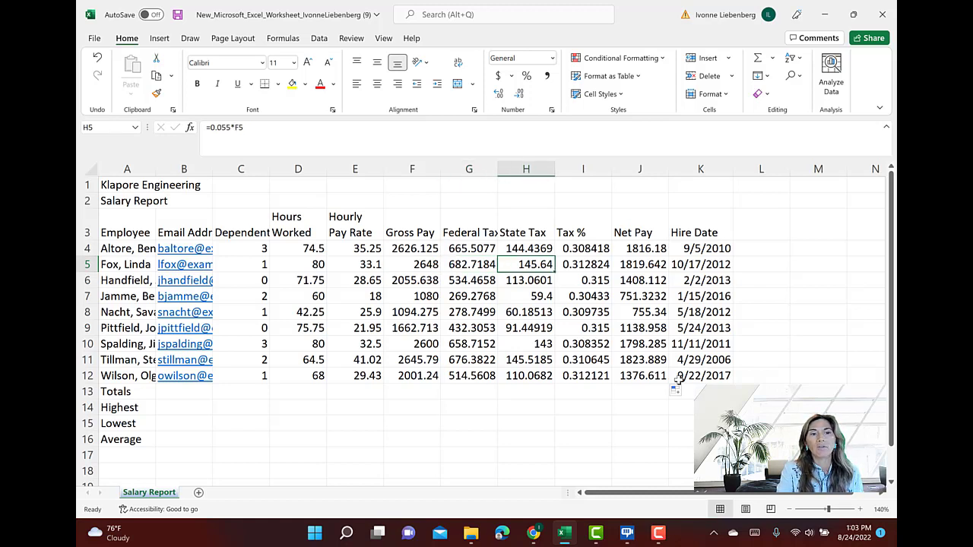
{"action": "key", "text": "Left"}
{"action": "key", "text": "Left"}
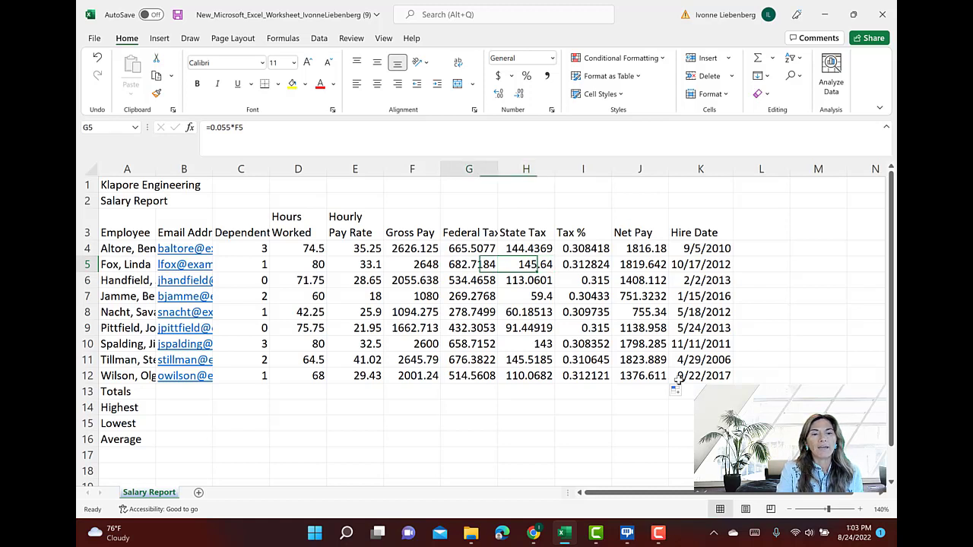
{"action": "key", "text": "Down"}
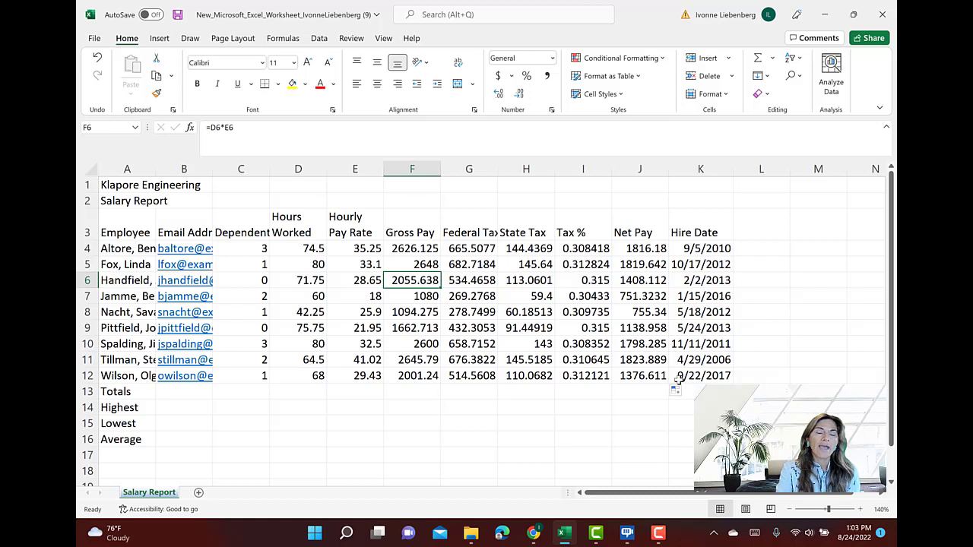
{"action": "key", "text": "Down"}
{"action": "key", "text": "Down"}
{"action": "key", "text": "Down"}
{"action": "key", "text": "Down"}
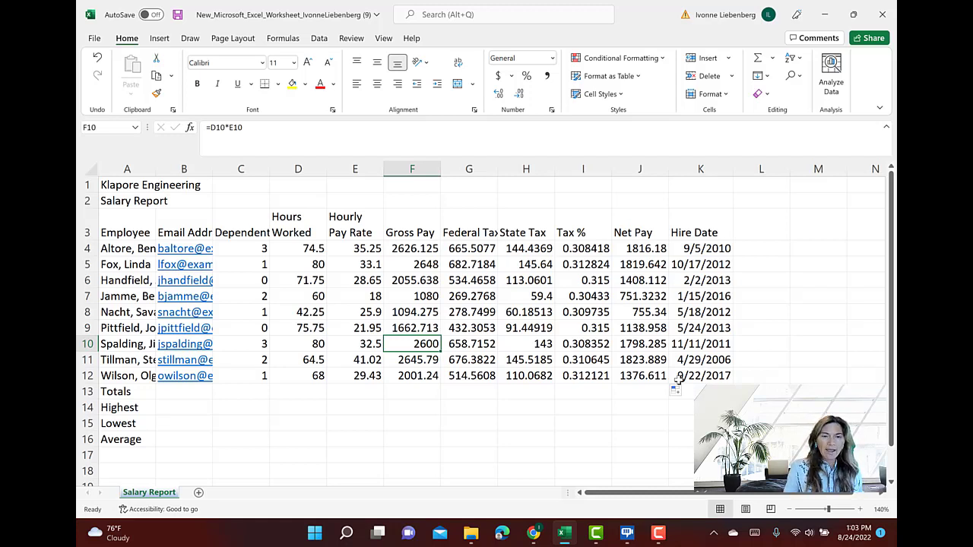
Save the workbook under its existing name
{"action": "left_click", "coordinate": [94, 38]}
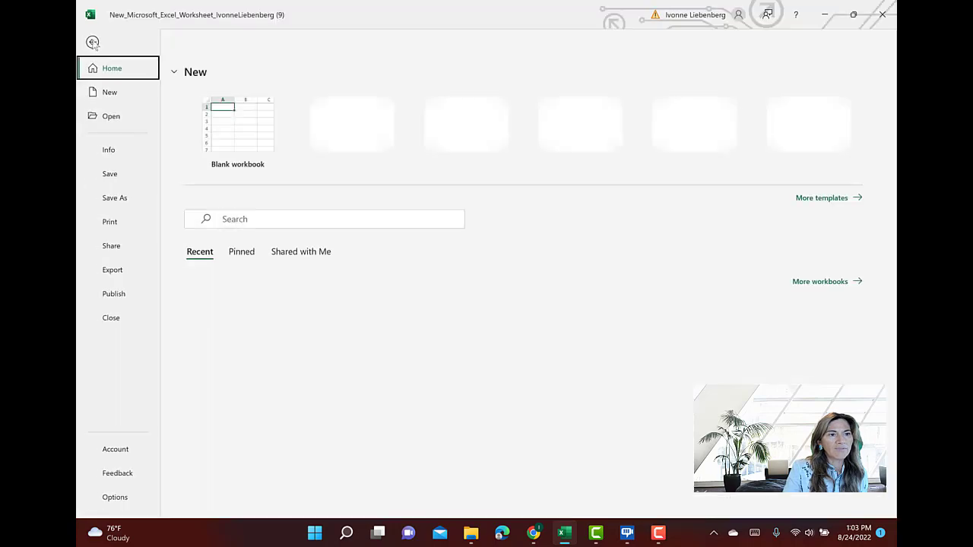
{"action": "left_click", "coordinate": [113, 174]}
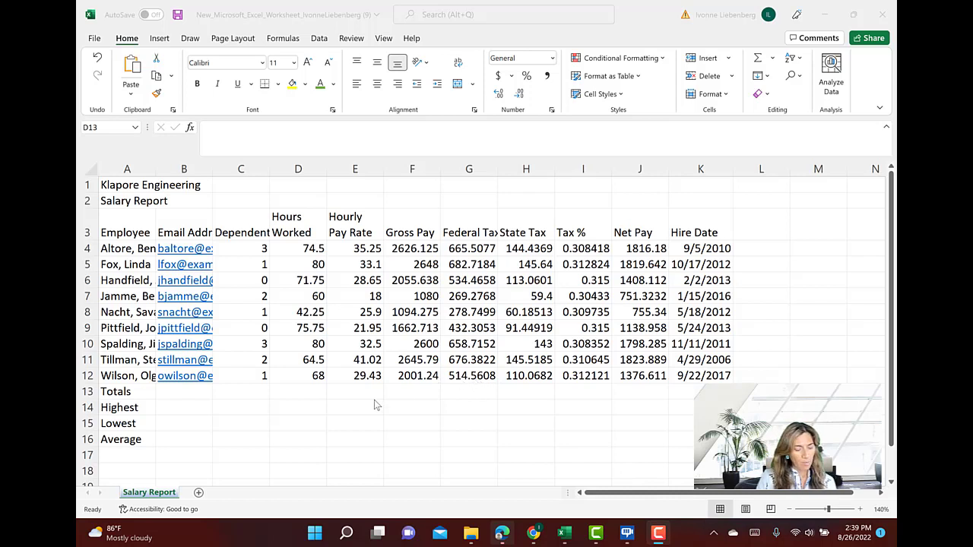
Total the Hours Worked column in D13 using AutoSum with the range D4:D12
{"action": "left_click", "coordinate": [129, 44]}
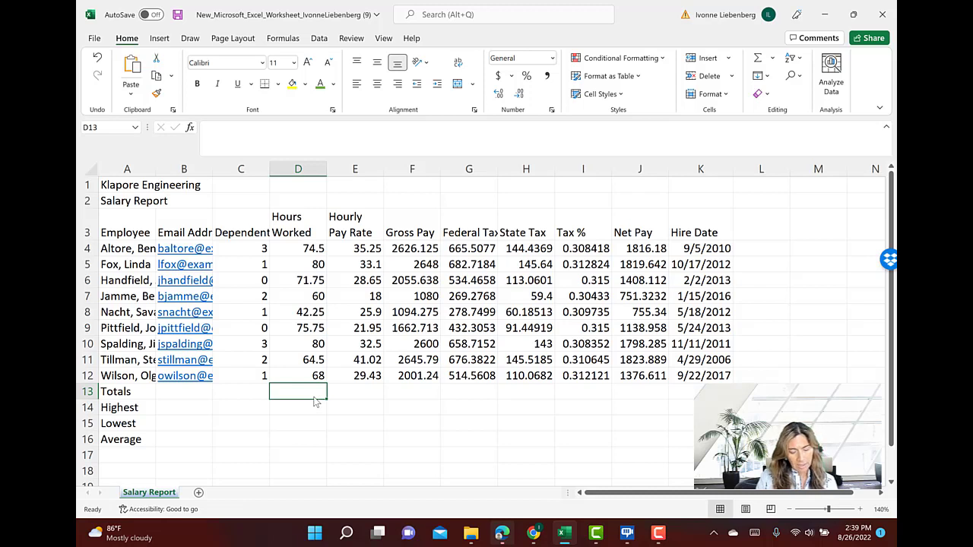
{"action": "left_click", "coordinate": [759, 60]}
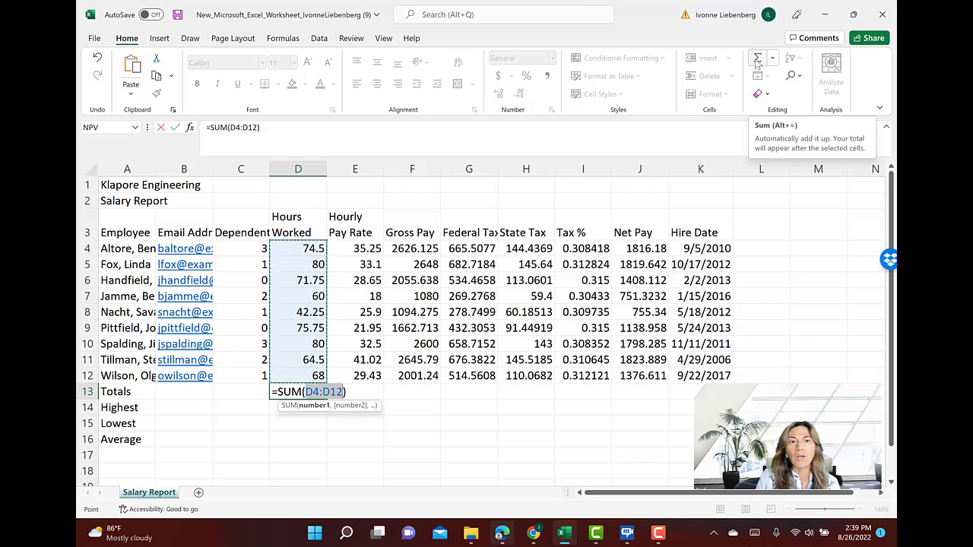
{"action": "left_click", "coordinate": [179, 129]}
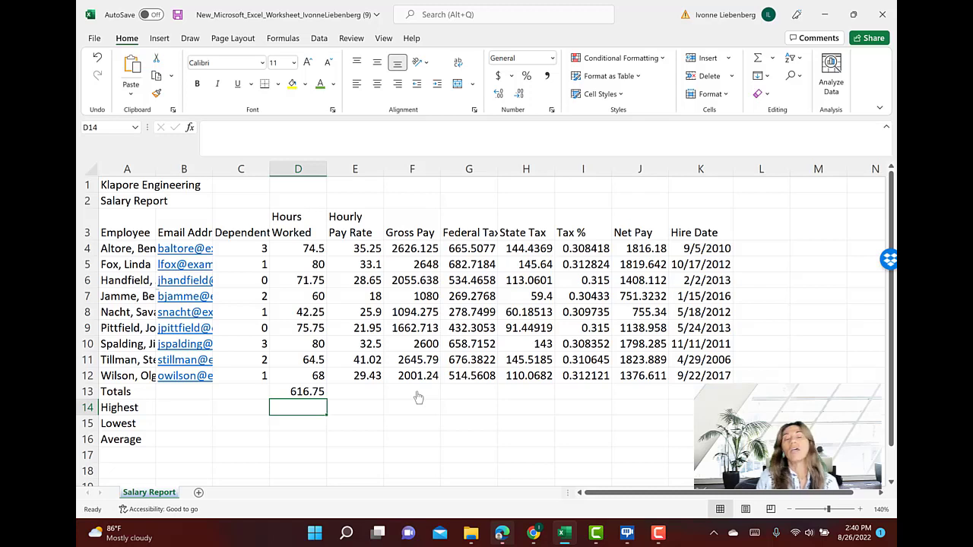
Total Gross Pay, Federal Tax and State Tax in F13:H13 with AutoSum and check each cell's formula
{"action": "left_click_drag", "start_coordinate": [417, 396], "coordinate": [537, 400]}
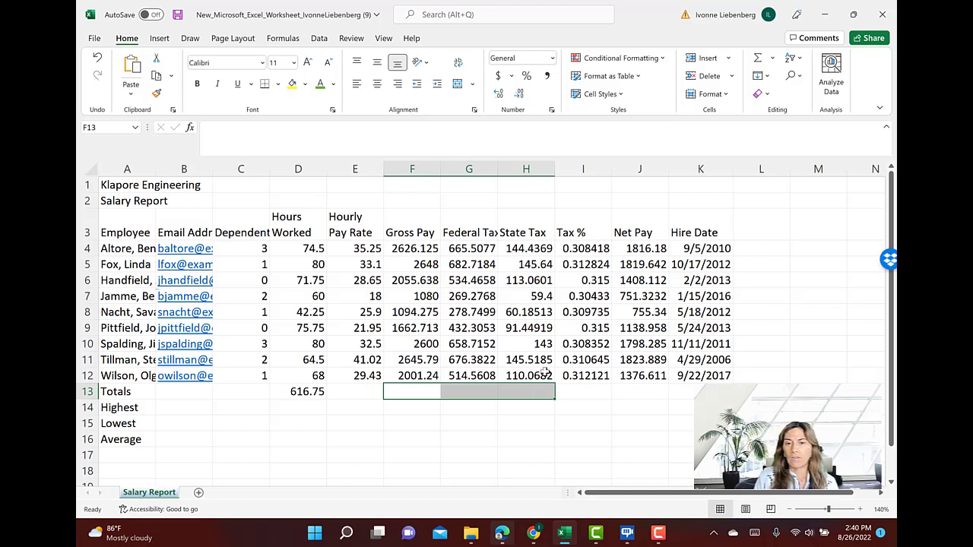
{"action": "left_click", "coordinate": [758, 59]}
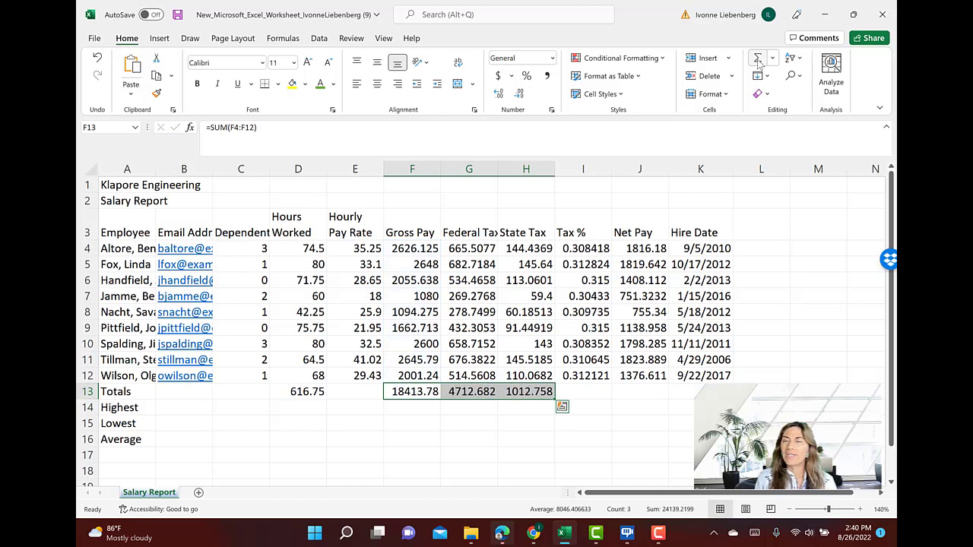
{"action": "left_click", "coordinate": [429, 392]}
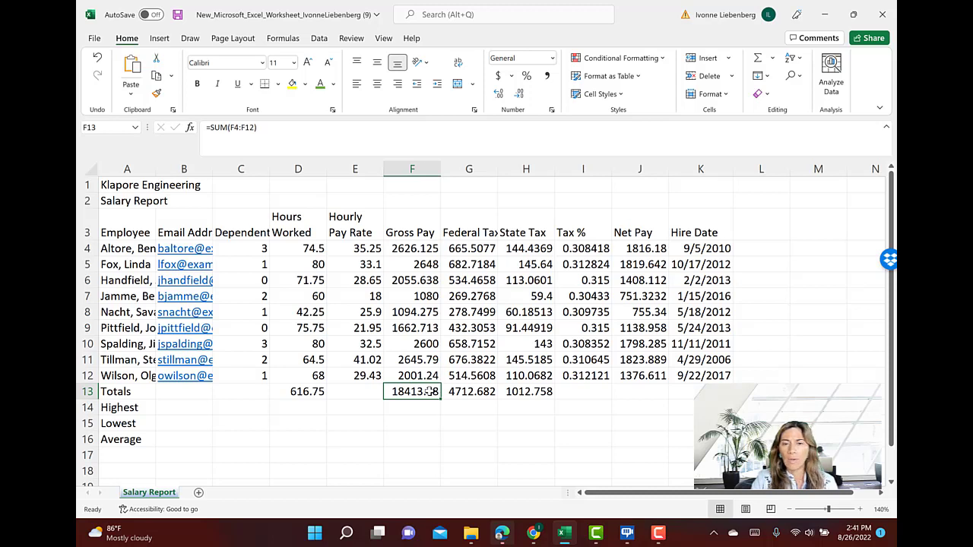
{"action": "key", "text": "Right"}
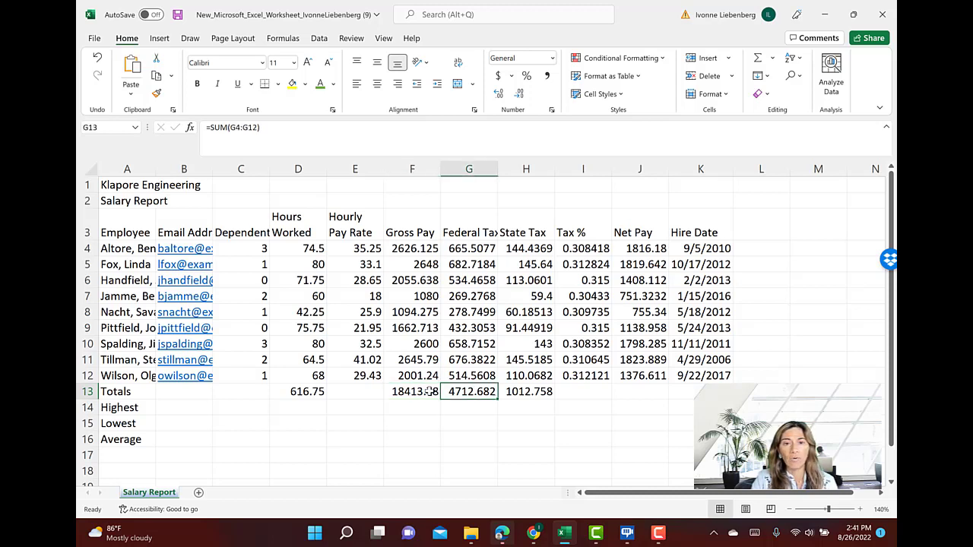
{"action": "key", "text": "Right"}
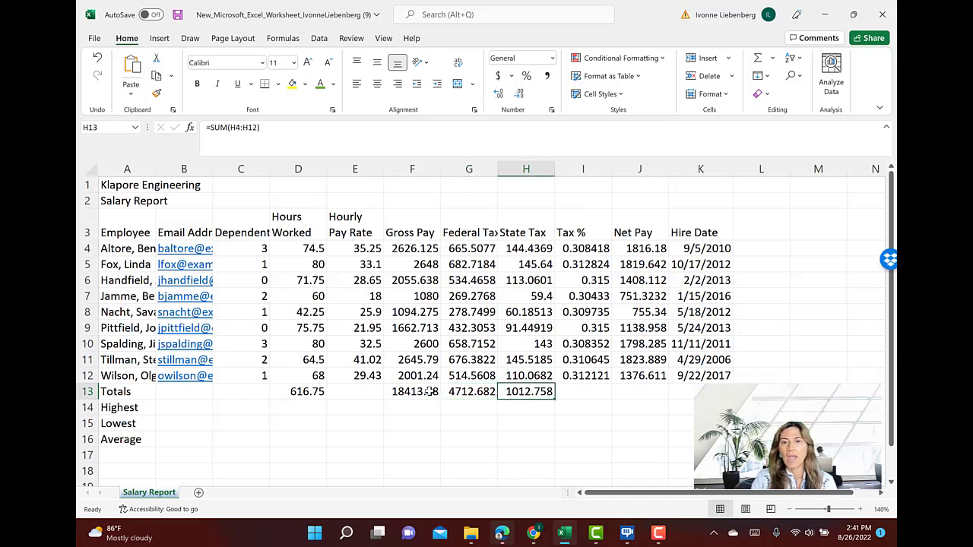
Total the Net Pay column in J13 using AutoSum
{"action": "key", "text": "Right"}
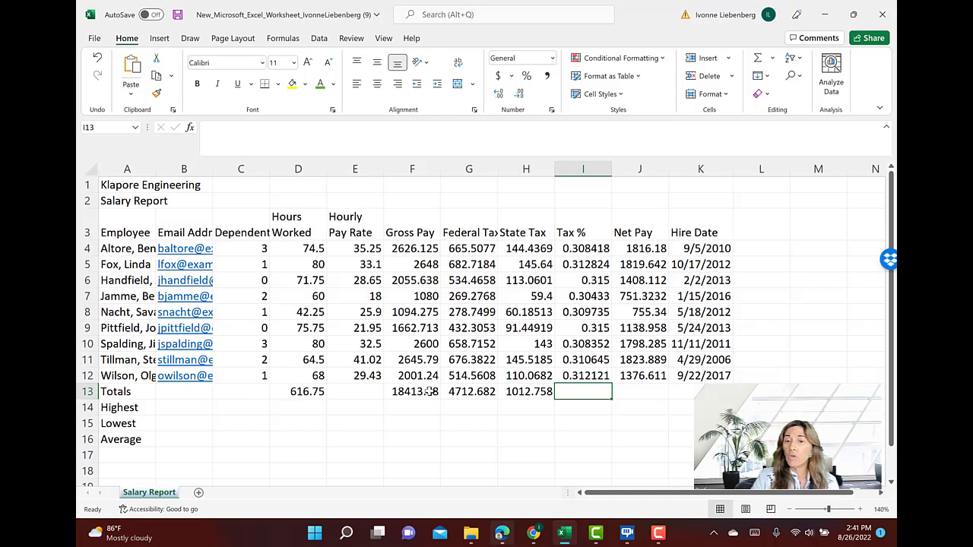
{"action": "key", "text": "Right"}
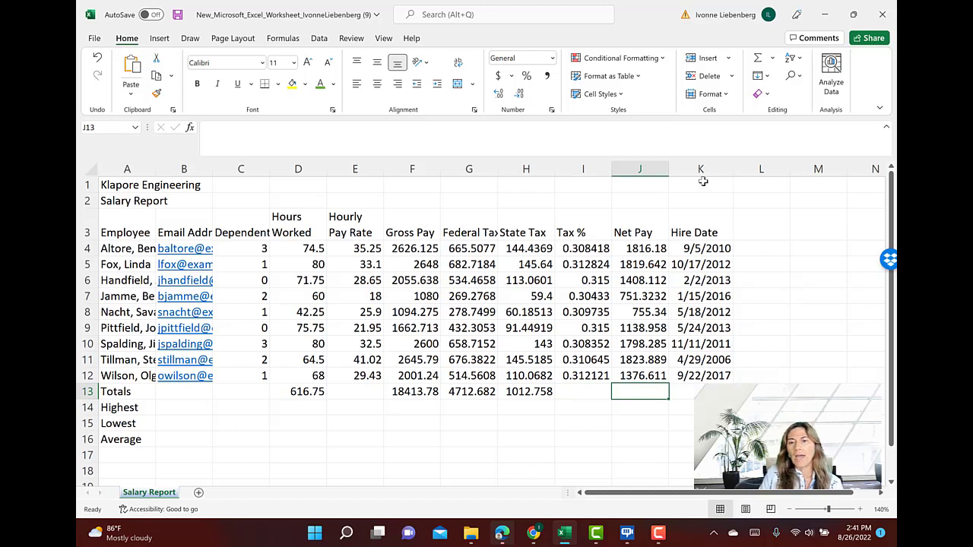
{"action": "left_click", "coordinate": [758, 61]}
{"action": "key", "text": "Return"}
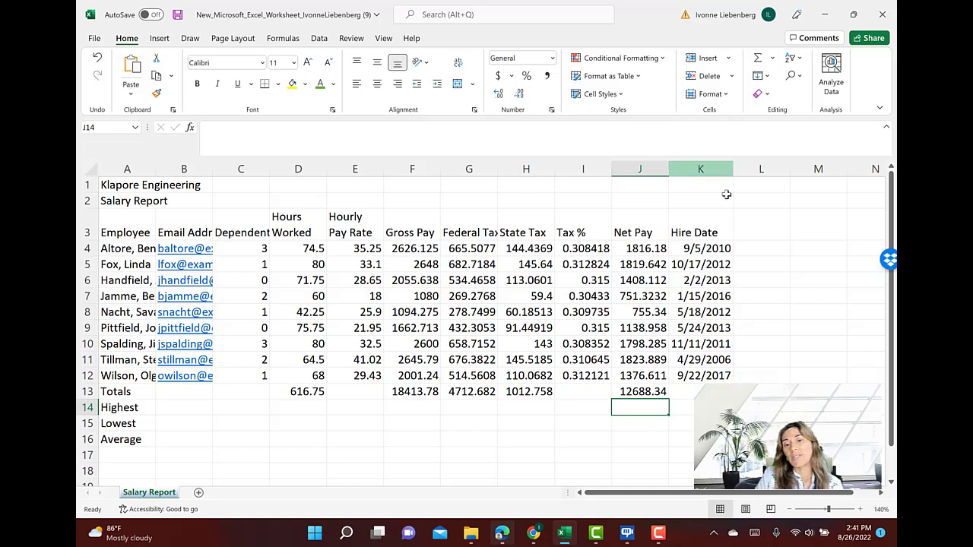
Copy the Tax % formula from I12 down to I13 in the Totals row and check its references
{"action": "left_click", "coordinate": [589, 390]}
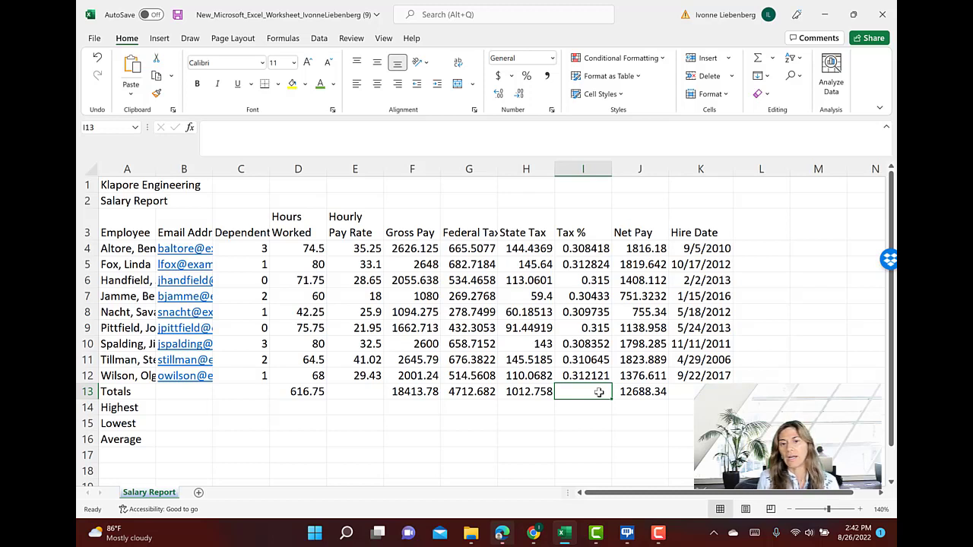
{"action": "left_click", "coordinate": [598, 377]}
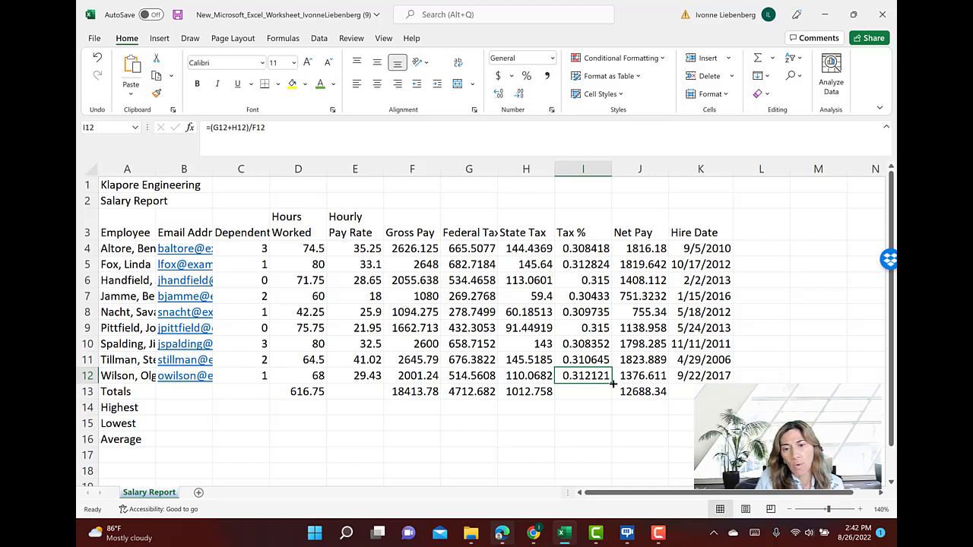
{"action": "left_click_drag", "start_coordinate": [613, 385], "coordinate": [614, 394]}
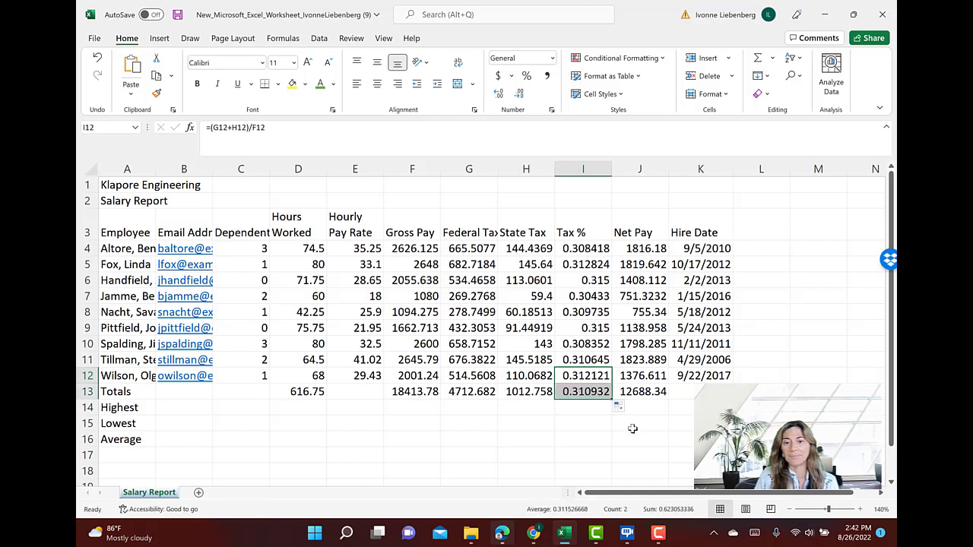
{"action": "left_click", "coordinate": [593, 390]}
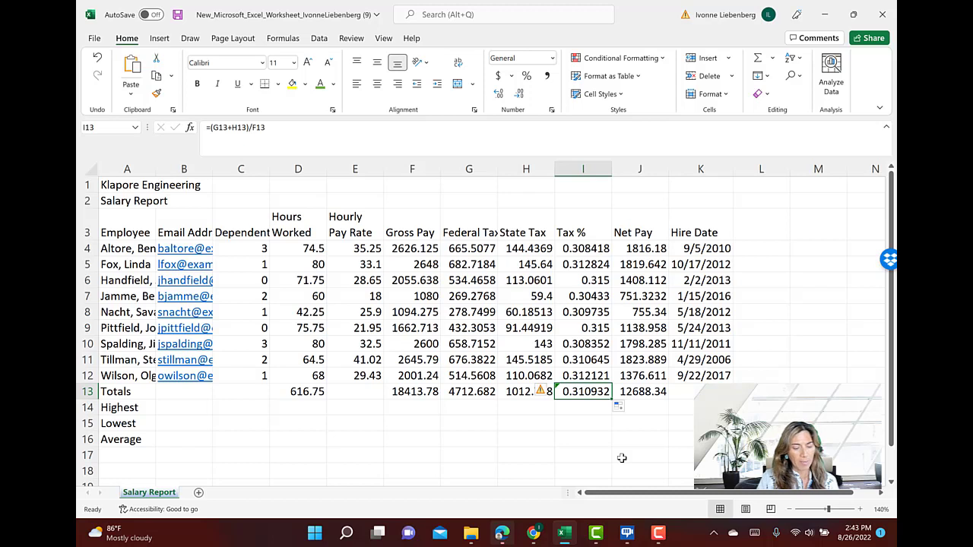
Start inserting a function in C14, the Highest cell for Dependents, and search the functions for max
{"action": "left_click", "coordinate": [260, 410]}
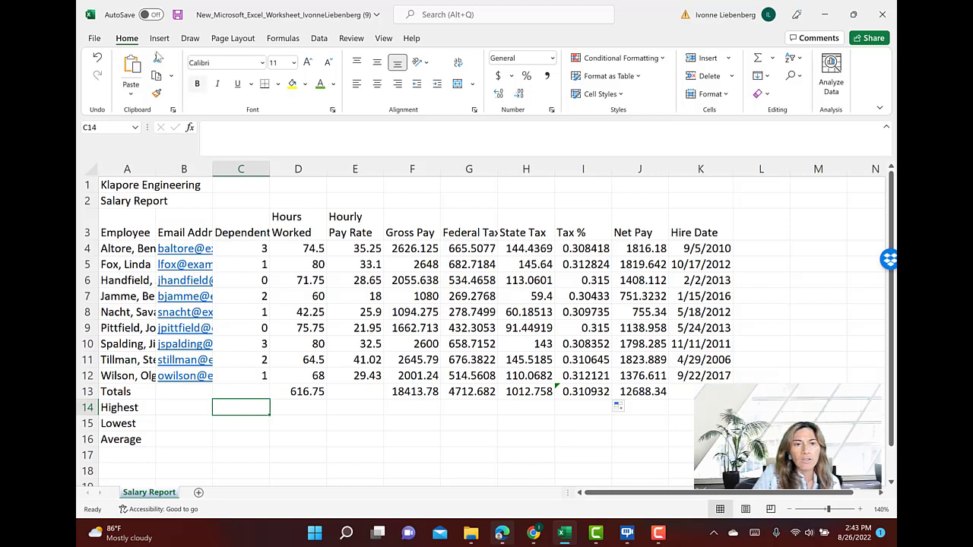
{"action": "left_click", "coordinate": [190, 127]}
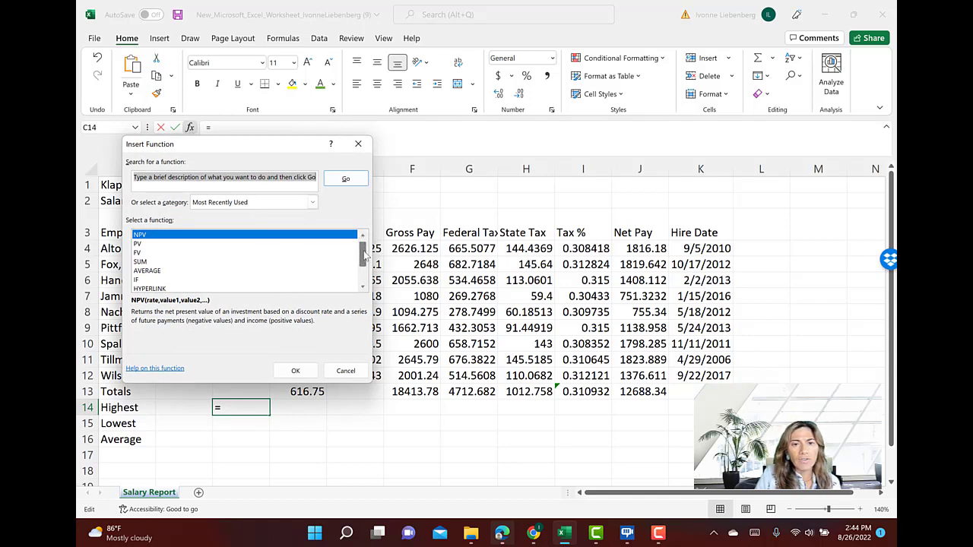
{"action": "left_click_drag", "start_coordinate": [363, 255], "coordinate": [366, 270]}
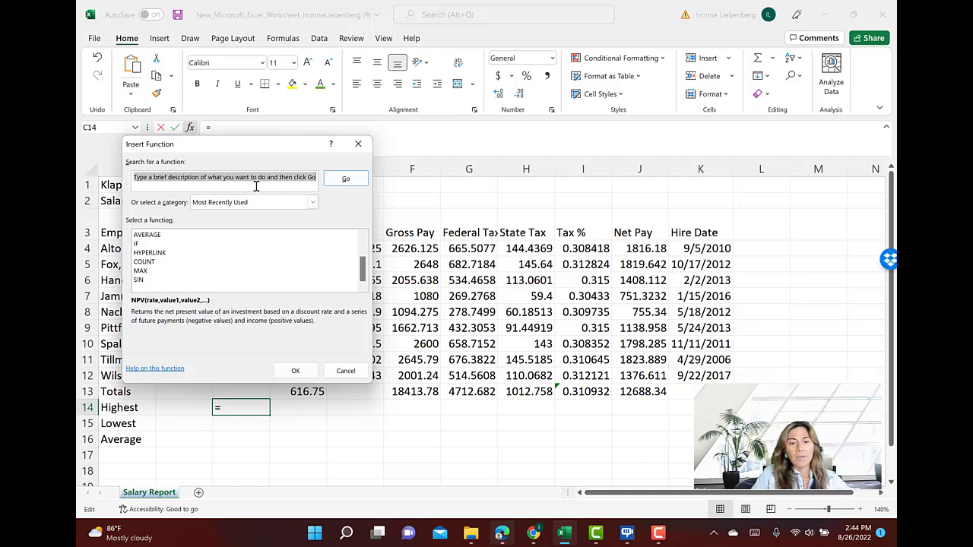
{"action": "type", "text": "max"}
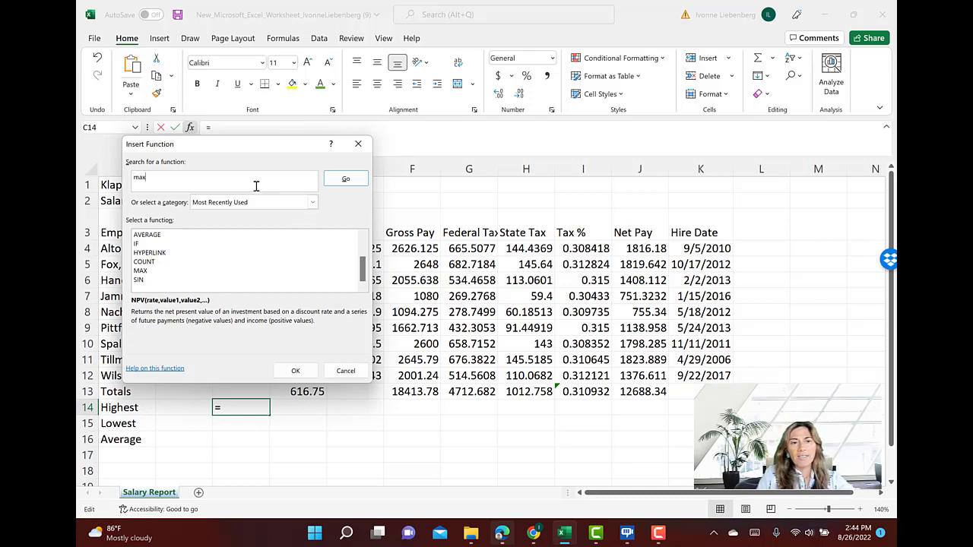
{"action": "left_click", "coordinate": [343, 181]}
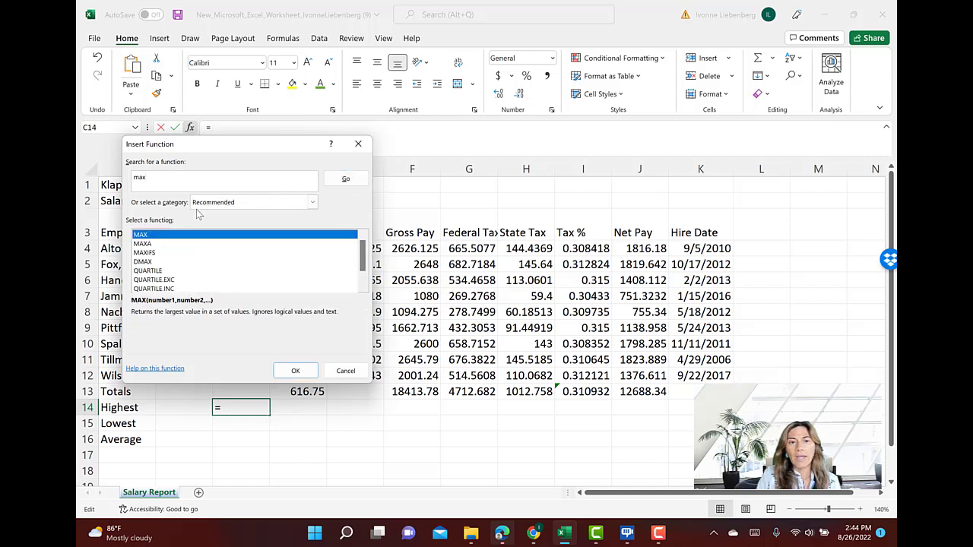
Browse the Most Recently Used and Financial function categories
{"action": "left_click", "coordinate": [311, 203]}
{"action": "left_click", "coordinate": [236, 222]}
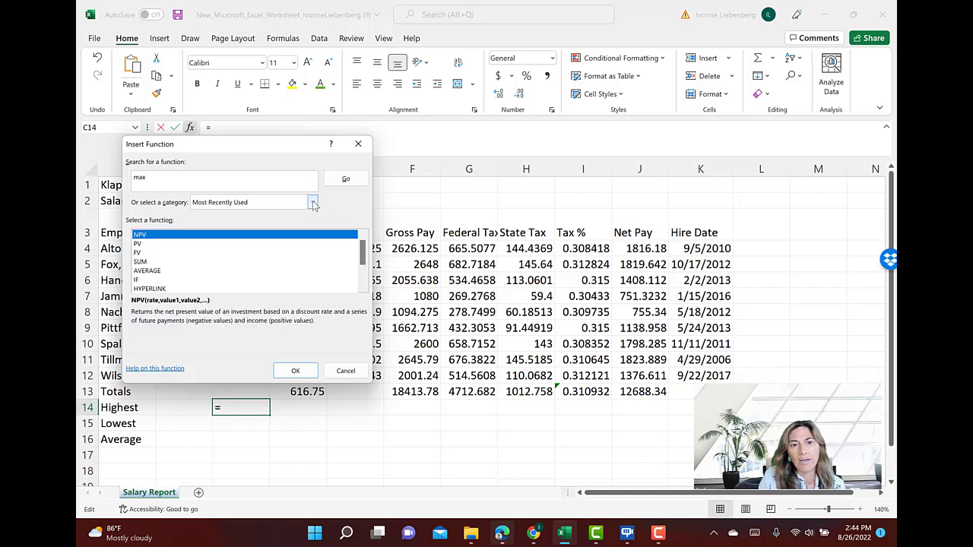
{"action": "left_click", "coordinate": [312, 203]}
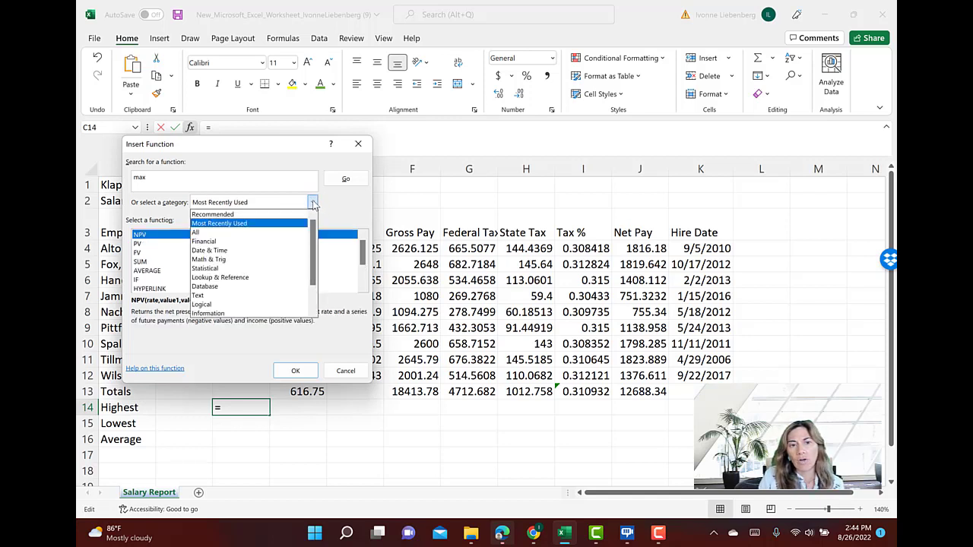
{"action": "left_click", "coordinate": [219, 242]}
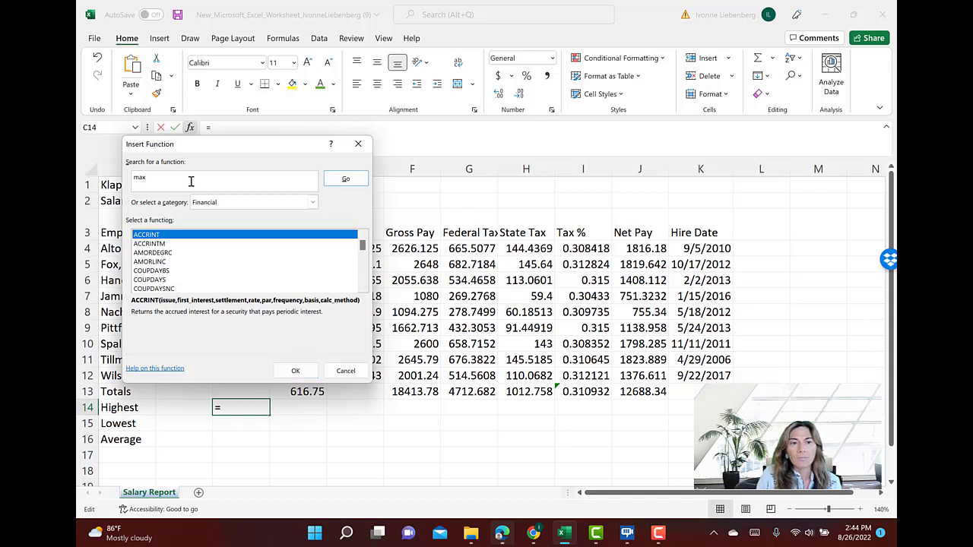
Search for max again, choose the MAX function for C14 and move its arguments dialog off the Dependents data
{"action": "left_click", "coordinate": [345, 180]}
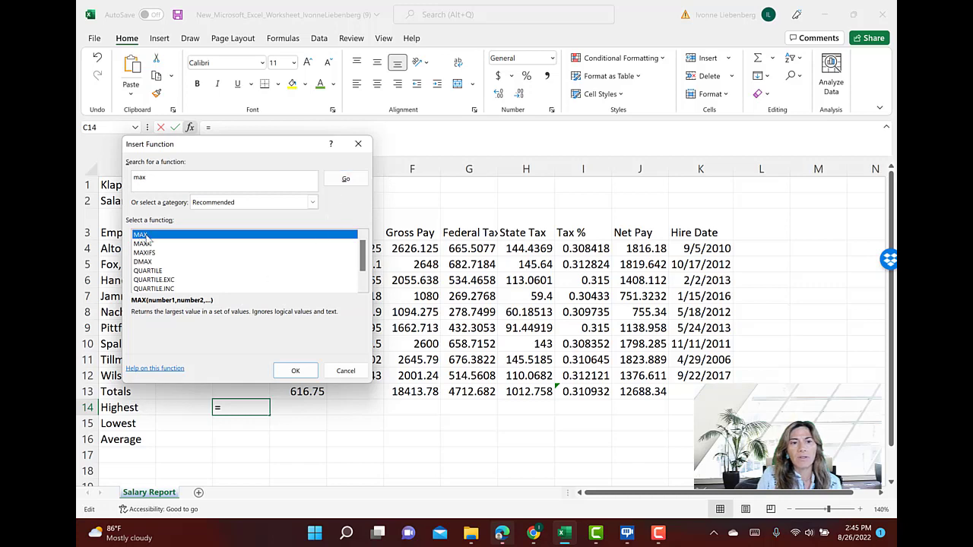
{"action": "left_click", "coordinate": [295, 372]}
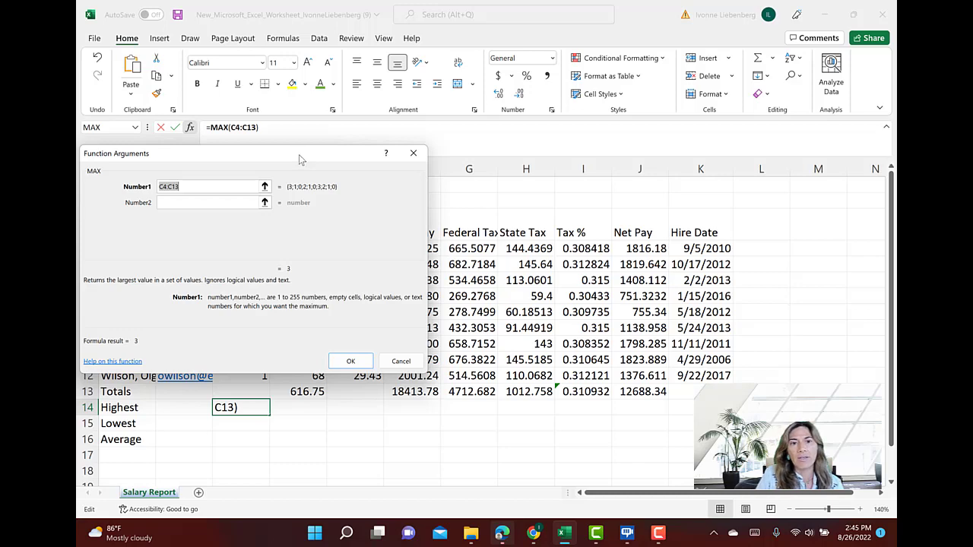
{"action": "left_click_drag", "start_coordinate": [298, 154], "coordinate": [700, 172]}
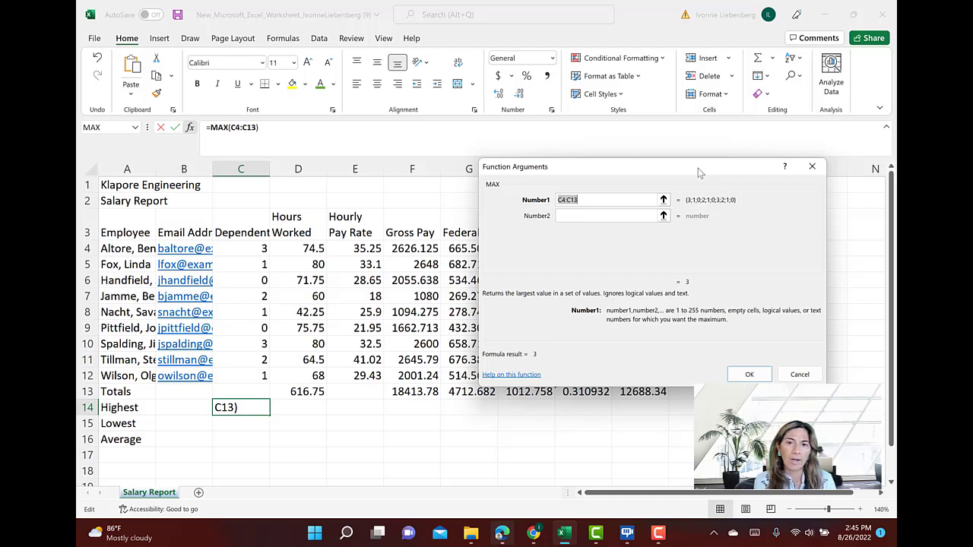
Replace the MAX argument with the Dependents range C4:C12 and insert the formula in C14
{"action": "left_click", "coordinate": [593, 201]}
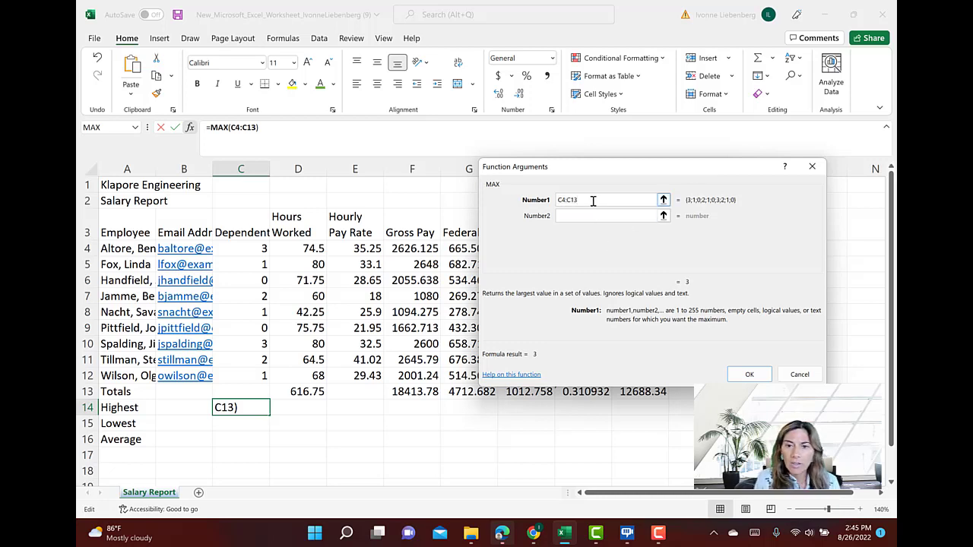
{"action": "key", "text": "BackSpace"}
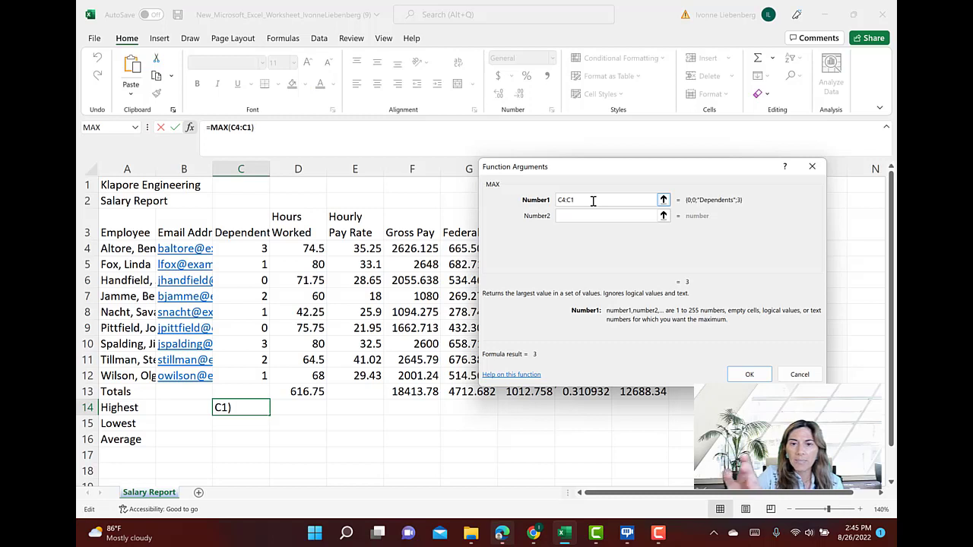
{"action": "type", "text": "2"}
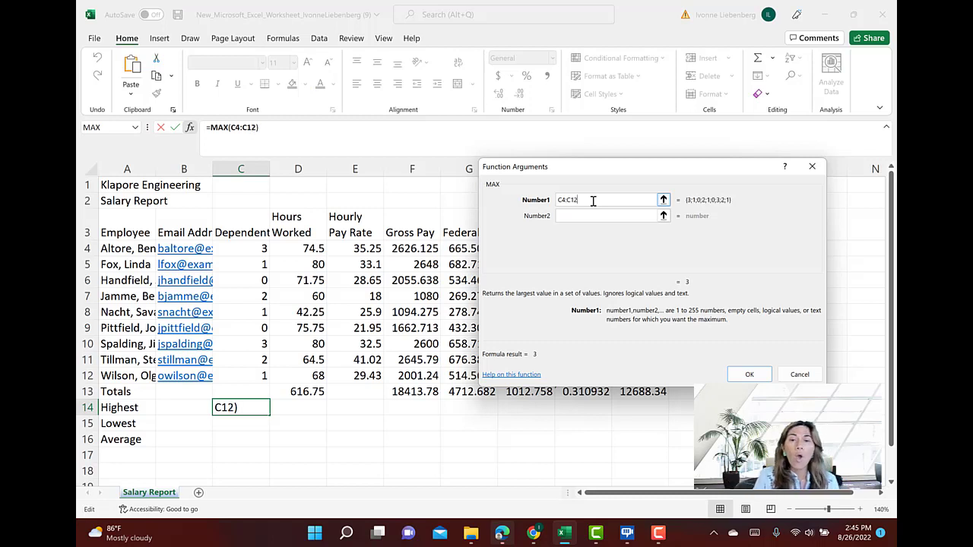
{"action": "key", "text": "BackSpace"}
{"action": "key", "text": "BackSpace"}
{"action": "key", "text": "BackSpace"}
{"action": "key", "text": "BackSpace"}
{"action": "key", "text": "BackSpace"}
{"action": "key", "text": "BackSpace"}
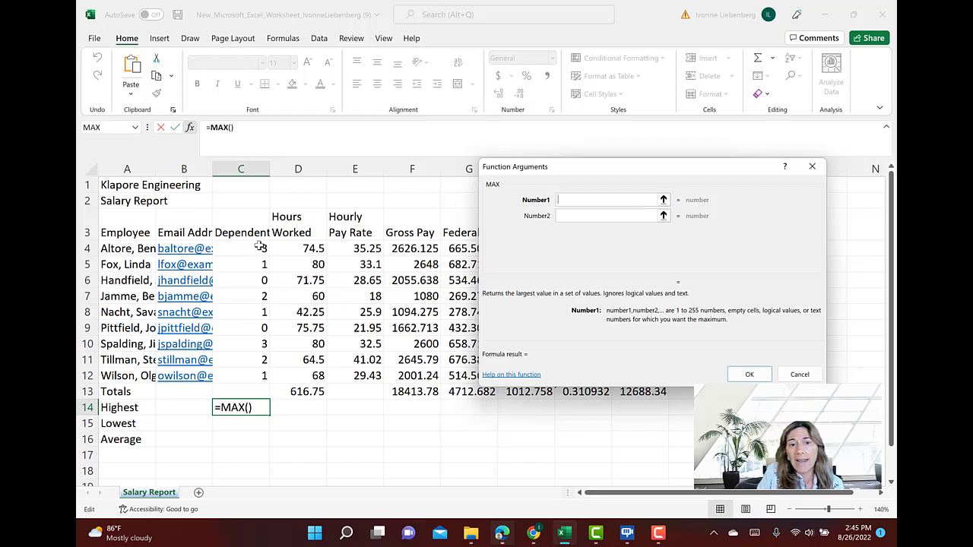
{"action": "left_click_drag", "start_coordinate": [260, 247], "coordinate": [263, 377]}
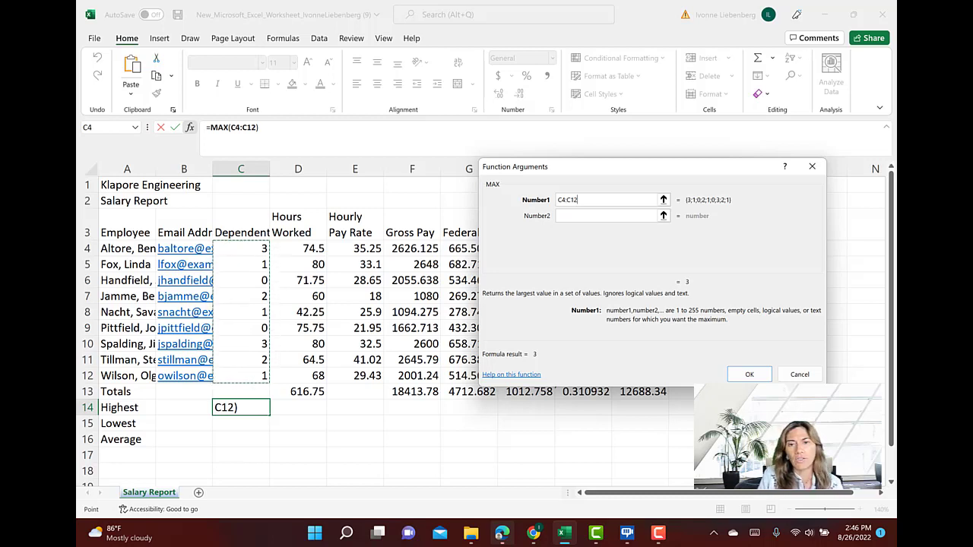
{"action": "left_click", "coordinate": [750, 374]}
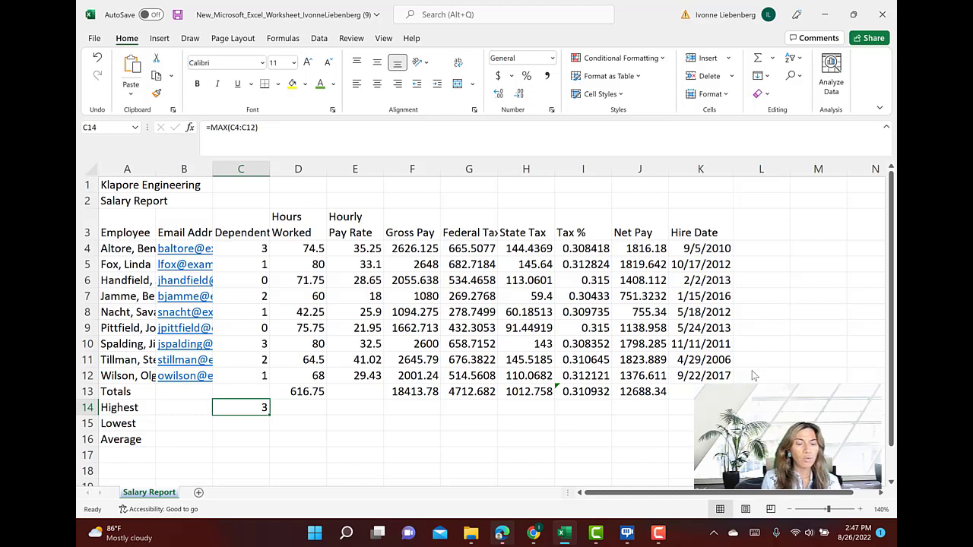
Enter a MIN function in C15 over the Dependents range C4:C12 for the lowest value
{"action": "left_click", "coordinate": [259, 426]}
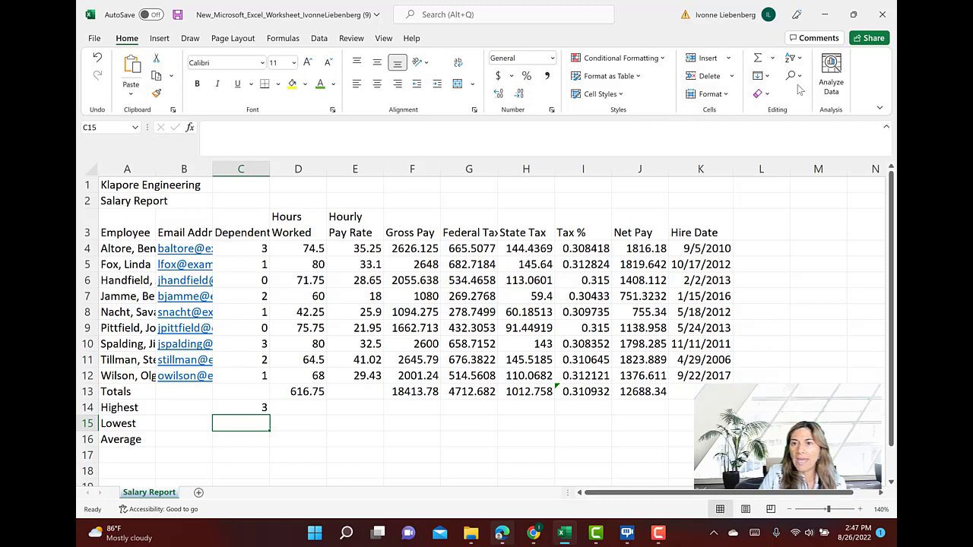
{"action": "left_click", "coordinate": [772, 59]}
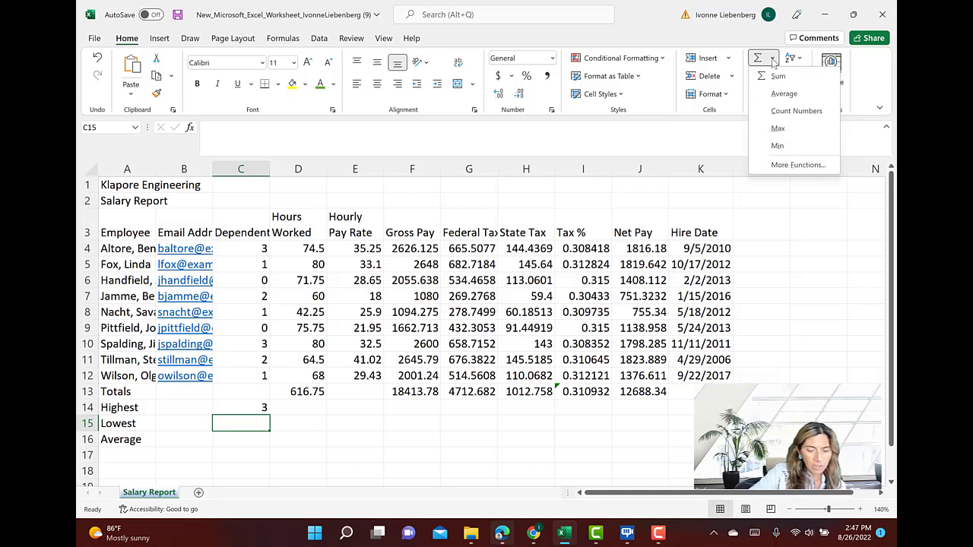
{"action": "left_click", "coordinate": [779, 148]}
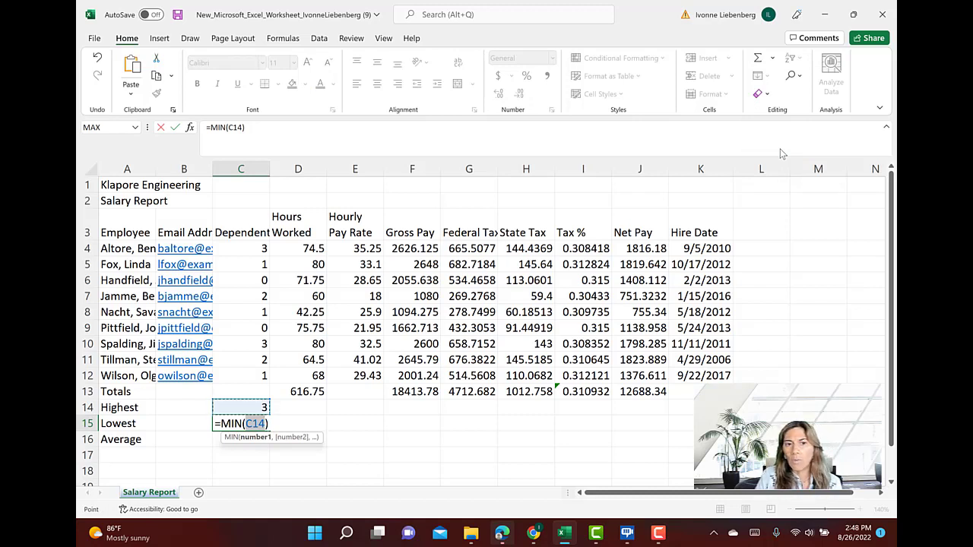
{"action": "left_click", "coordinate": [256, 248]}
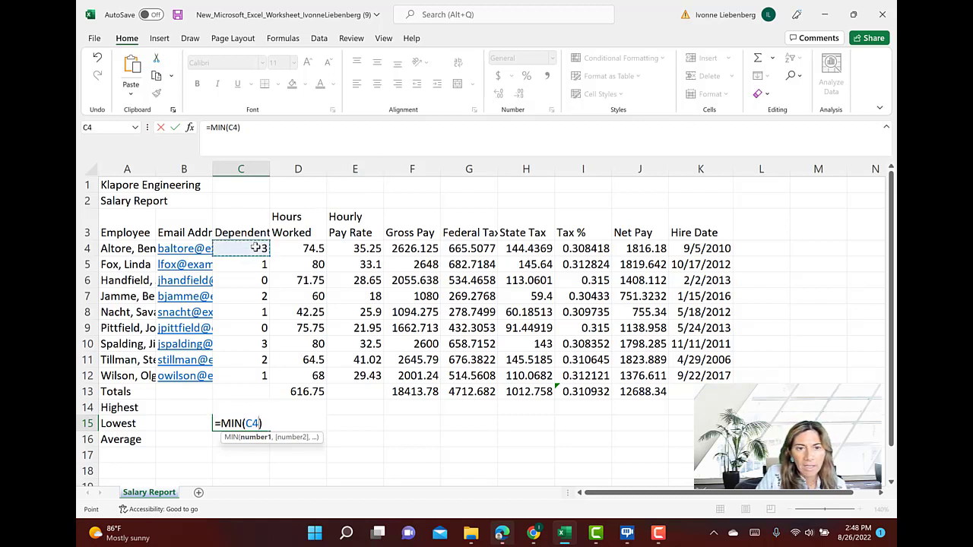
{"action": "left_click_drag", "start_coordinate": [256, 258], "coordinate": [259, 377]}
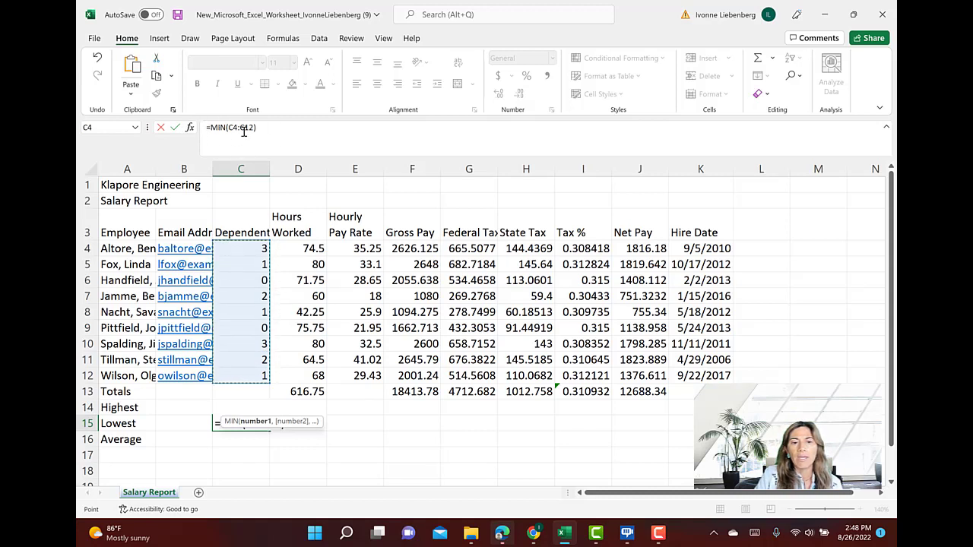
{"action": "key", "text": "Return"}
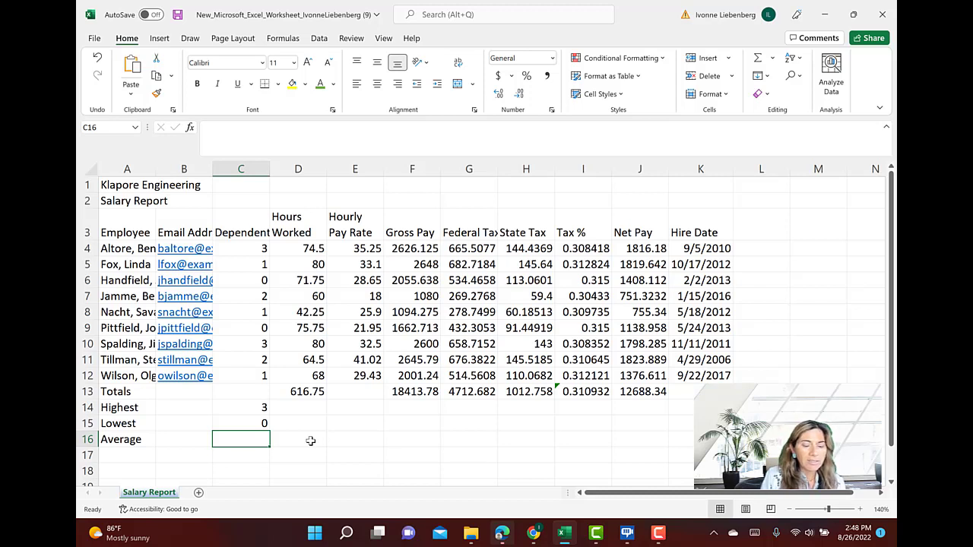
Enter an AVERAGE function in C16 over the Dependents range C4:C12
{"action": "type", "text": "="}
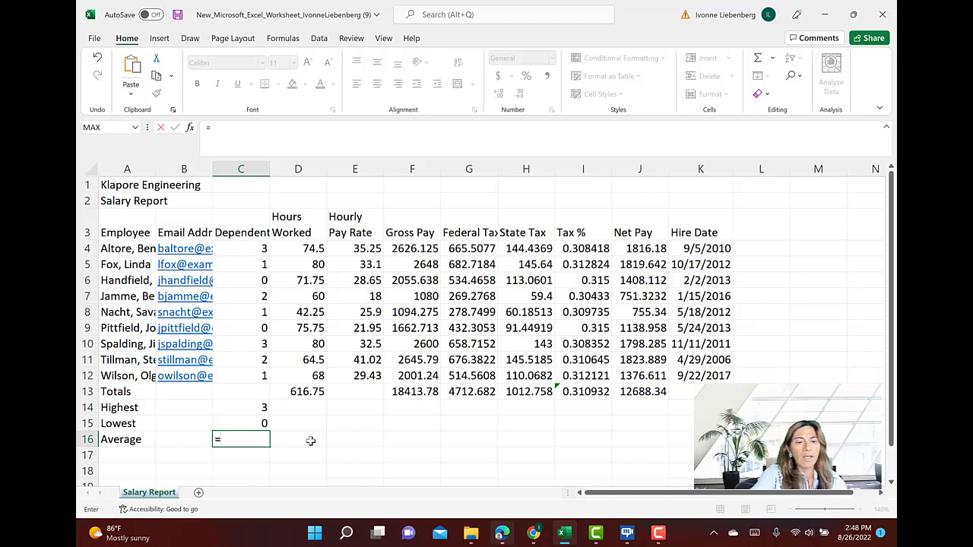
{"action": "type", "text": "av"}
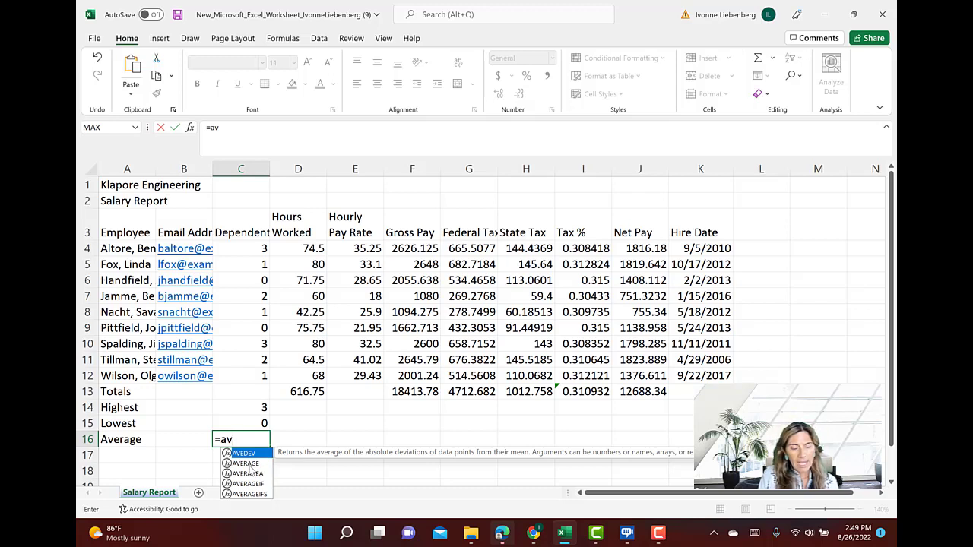
{"action": "left_click", "coordinate": [248, 464]}
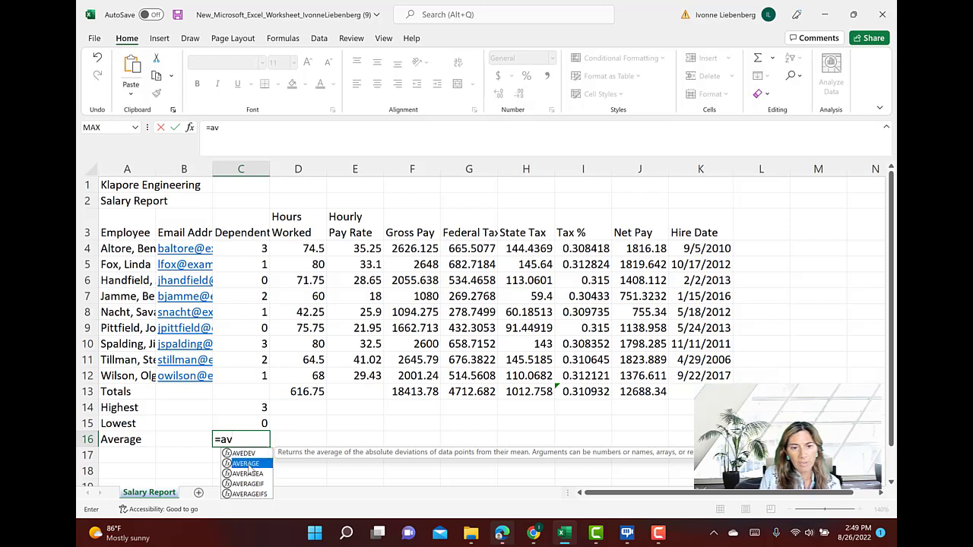
{"action": "double_click", "coordinate": [248, 464]}
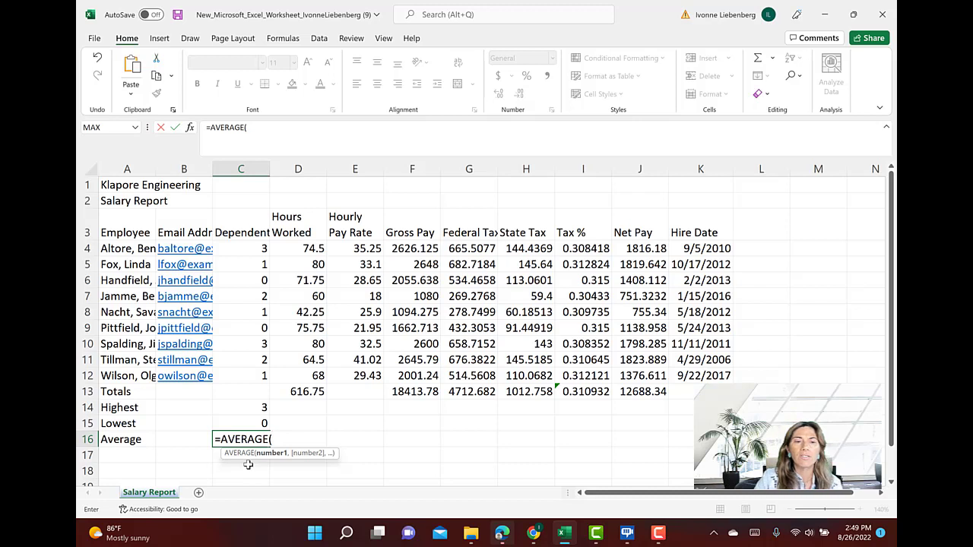
{"action": "left_click", "coordinate": [258, 248]}
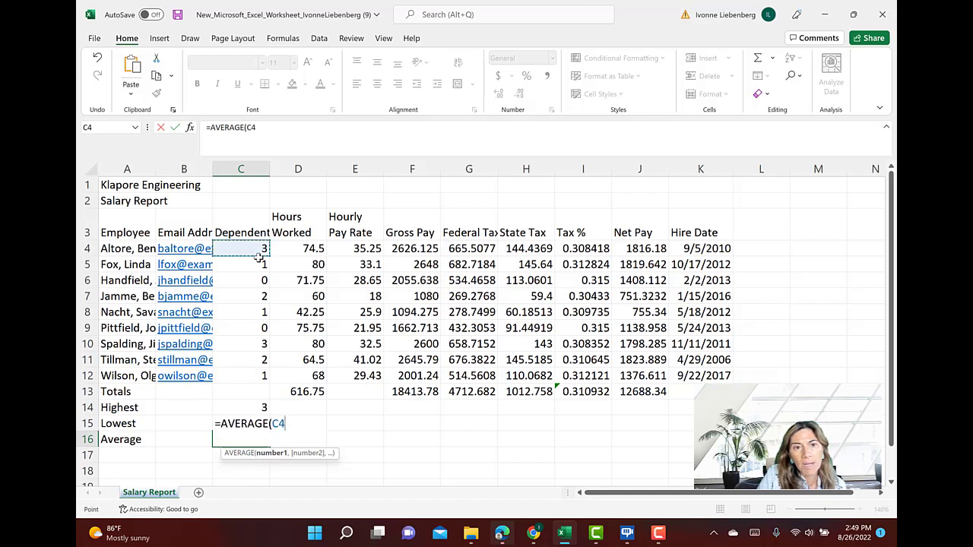
{"action": "left_click_drag", "start_coordinate": [258, 258], "coordinate": [262, 374]}
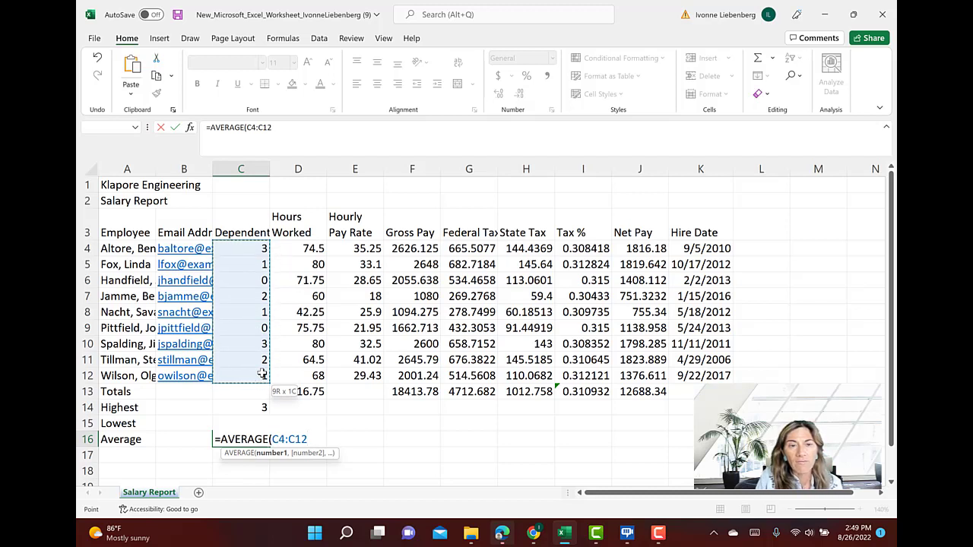
{"action": "left_click_drag", "start_coordinate": [261, 374], "coordinate": [261, 374]}
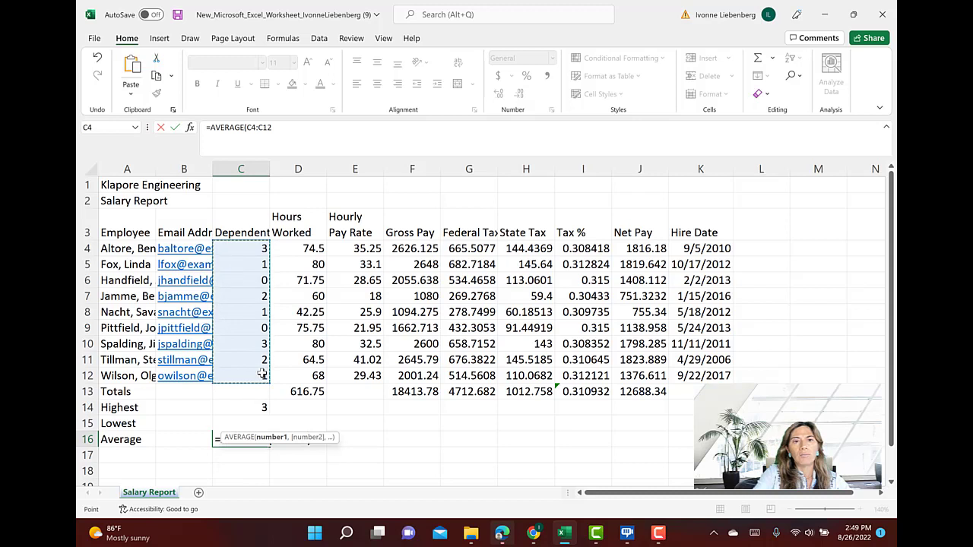
{"action": "type", "text": ")"}
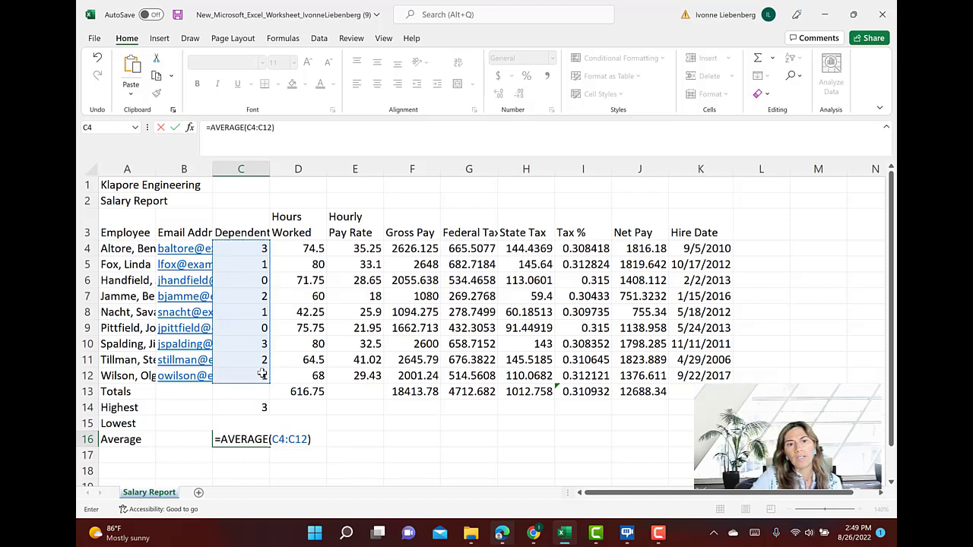
{"action": "key", "text": "Return"}
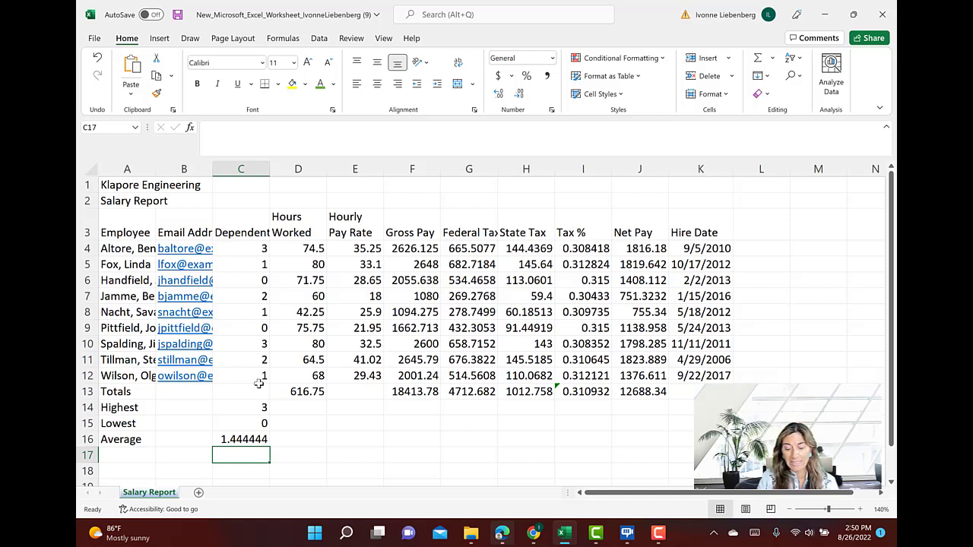
Copy the highest, lowest and average formulas in C14:C16 across through the Net Pay column, filling D14:J16
{"action": "left_click", "coordinate": [244, 407]}
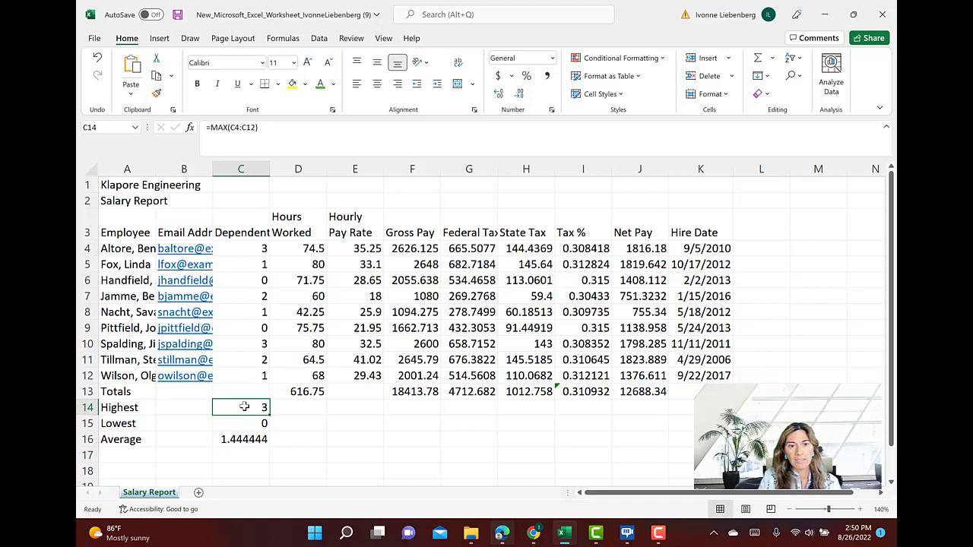
{"action": "left_click_drag", "start_coordinate": [244, 406], "coordinate": [259, 439]}
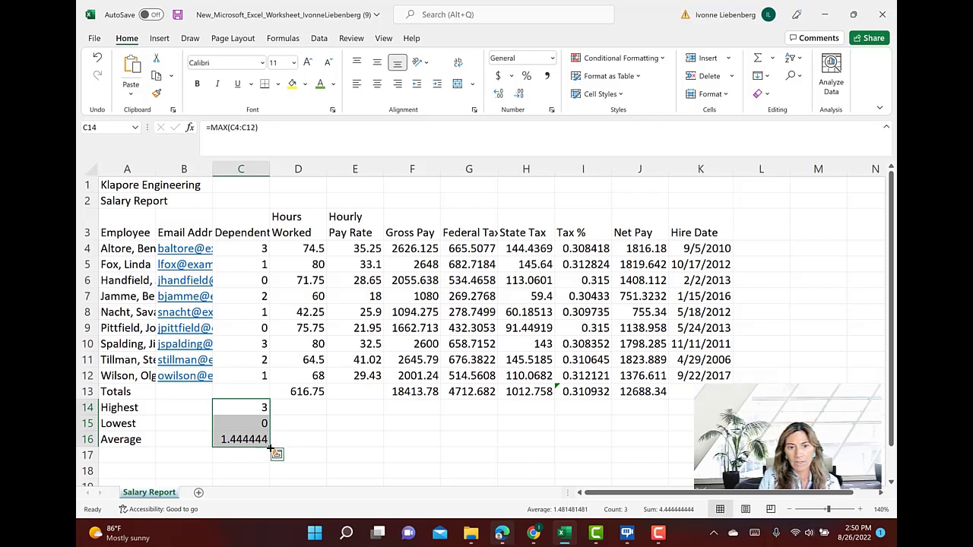
{"action": "left_click_drag", "start_coordinate": [271, 450], "coordinate": [649, 428]}
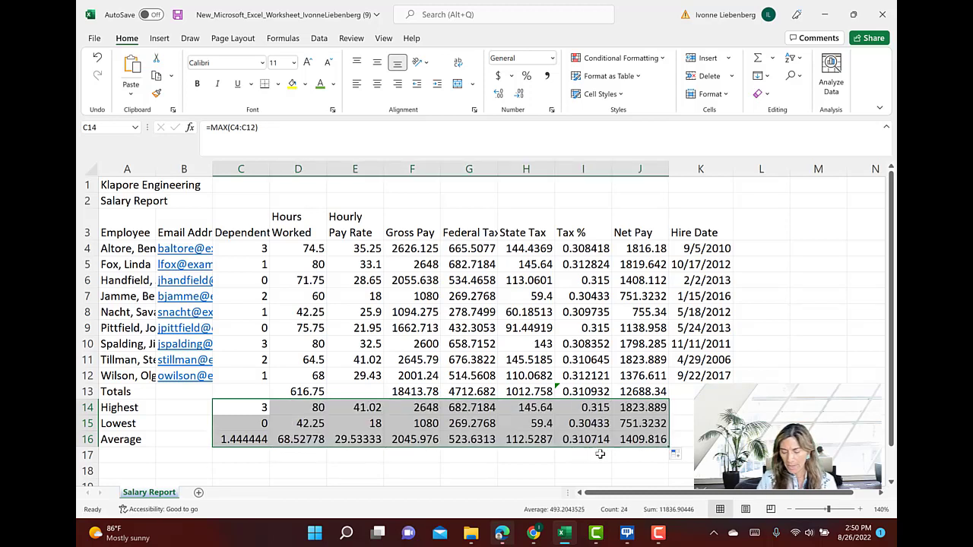
Check the copied formulas in F14, H15 and H16, and clear the Tax % average in I16
{"action": "left_click", "coordinate": [388, 408]}
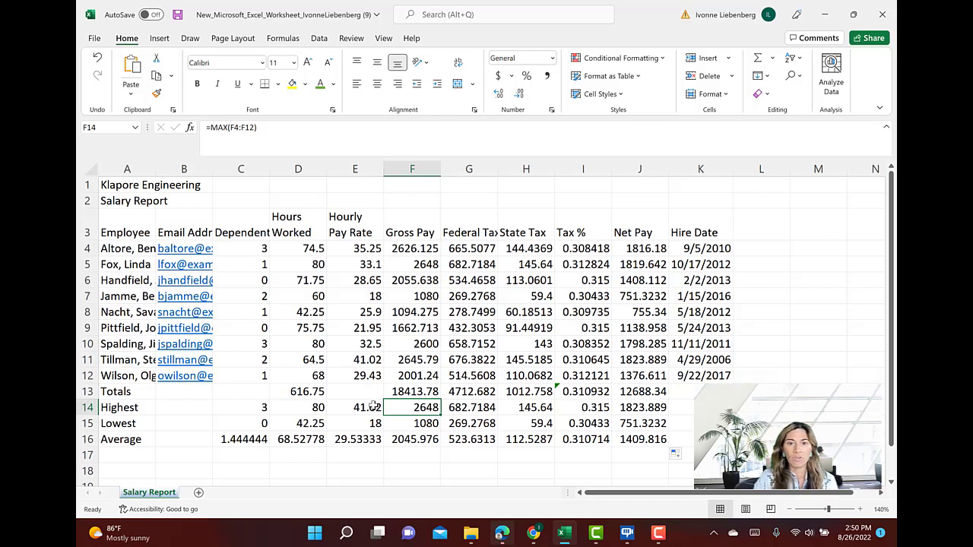
{"action": "key", "text": "Down"}
{"action": "key", "text": "Right"}
{"action": "key", "text": "Right"}
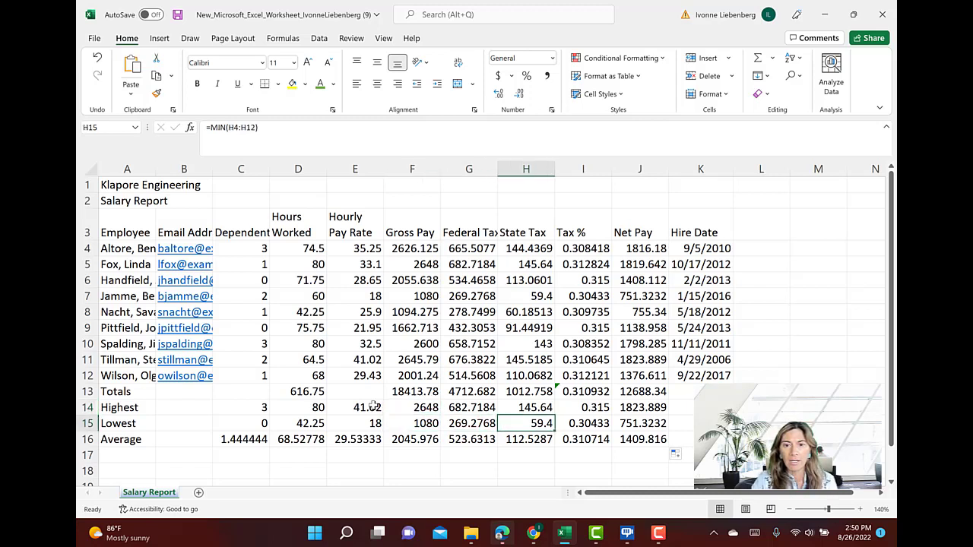
{"action": "key", "text": "Down"}
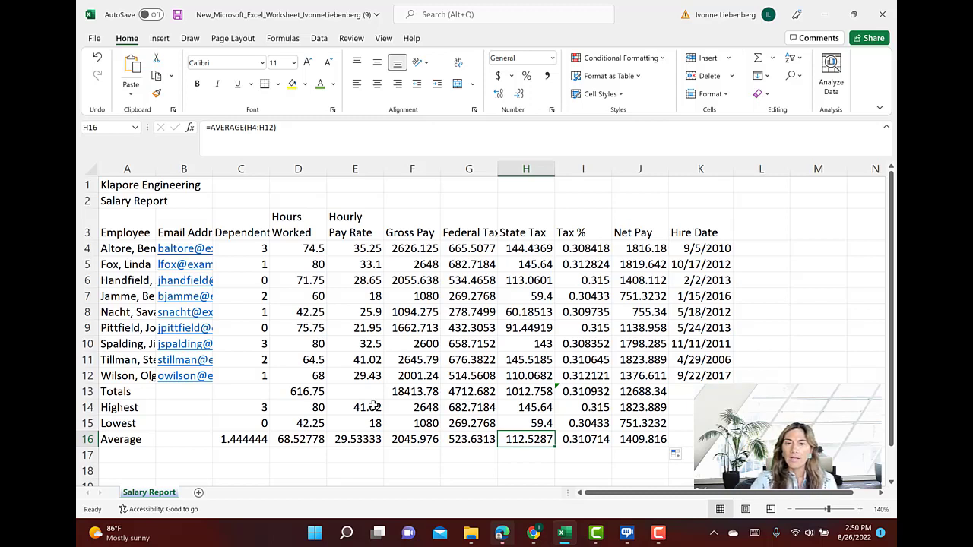
{"action": "key", "text": "Right"}
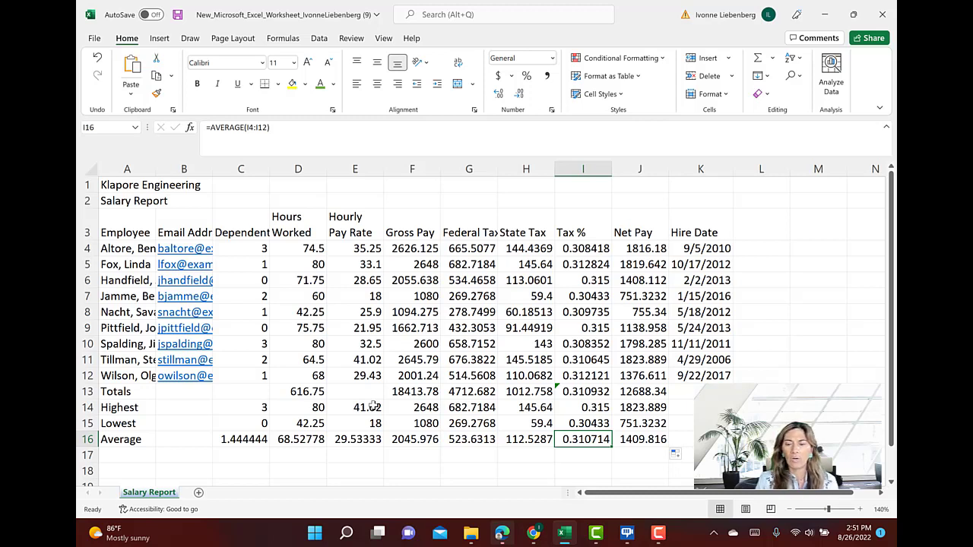
{"action": "key", "text": "Delete"}
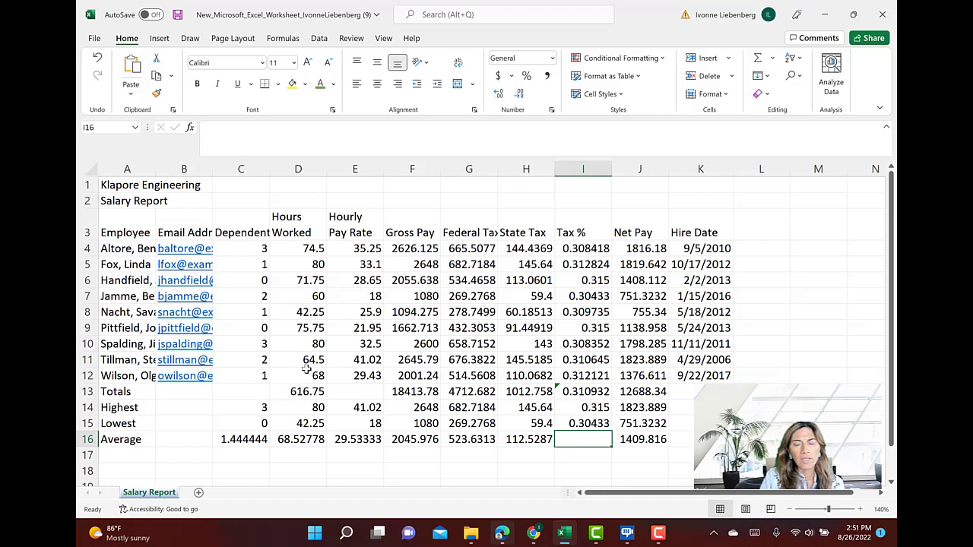
Save the workbook under its existing file name
{"action": "left_click", "coordinate": [94, 43]}
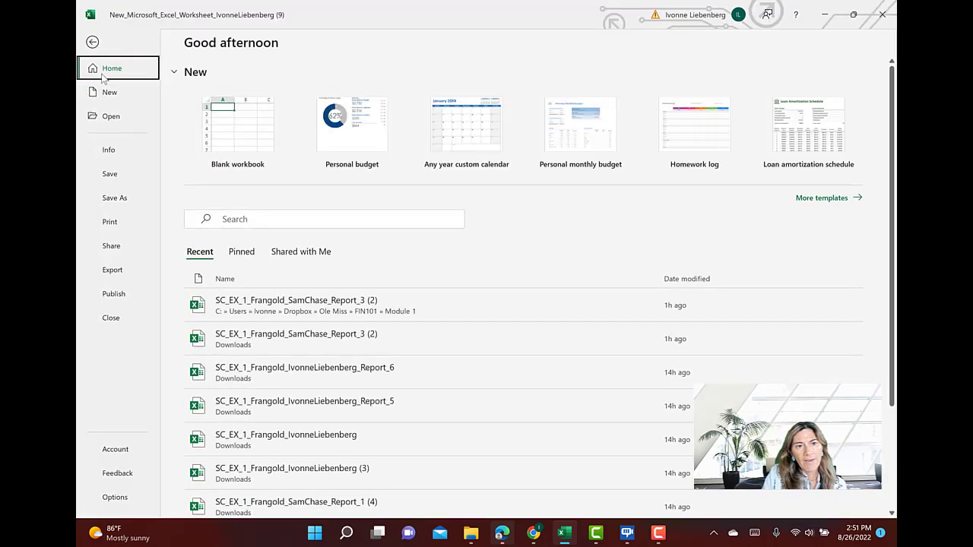
{"action": "left_click", "coordinate": [113, 173]}
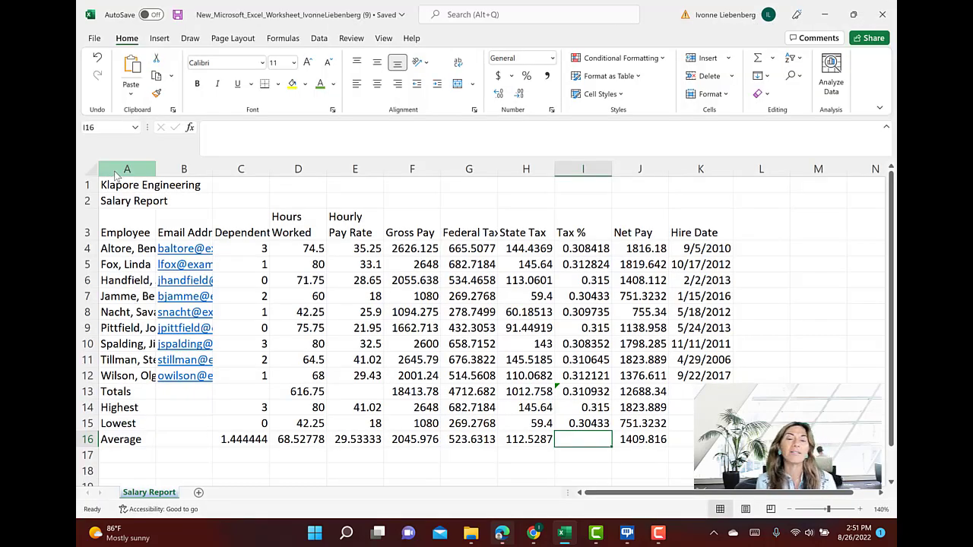